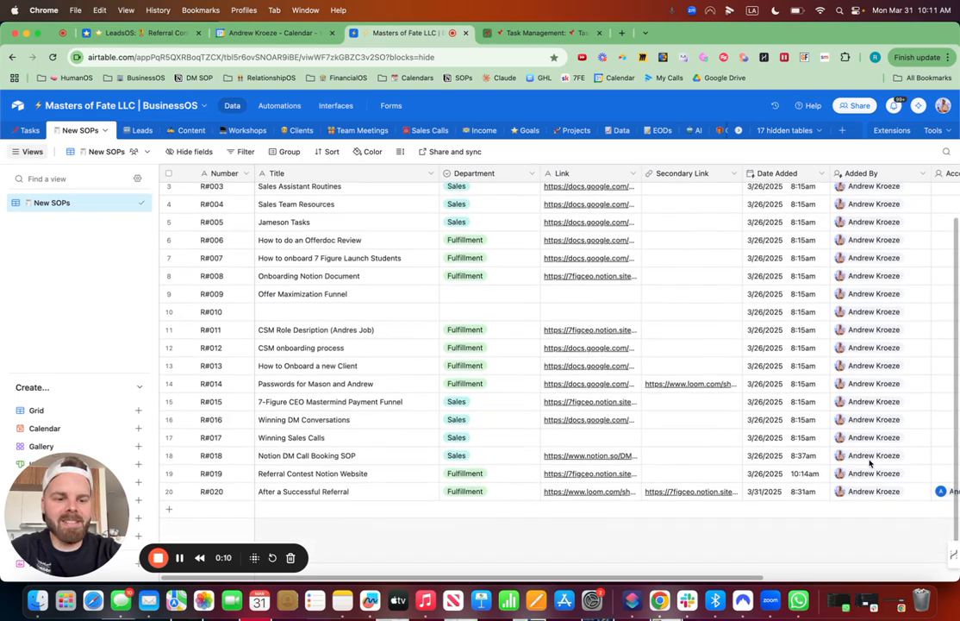
# Step: Make R#020's accountable person also accountable for SOP R#019, tick its Task checkbox, and view the created review task
pyautogui.hscroll(4, 865, 463)
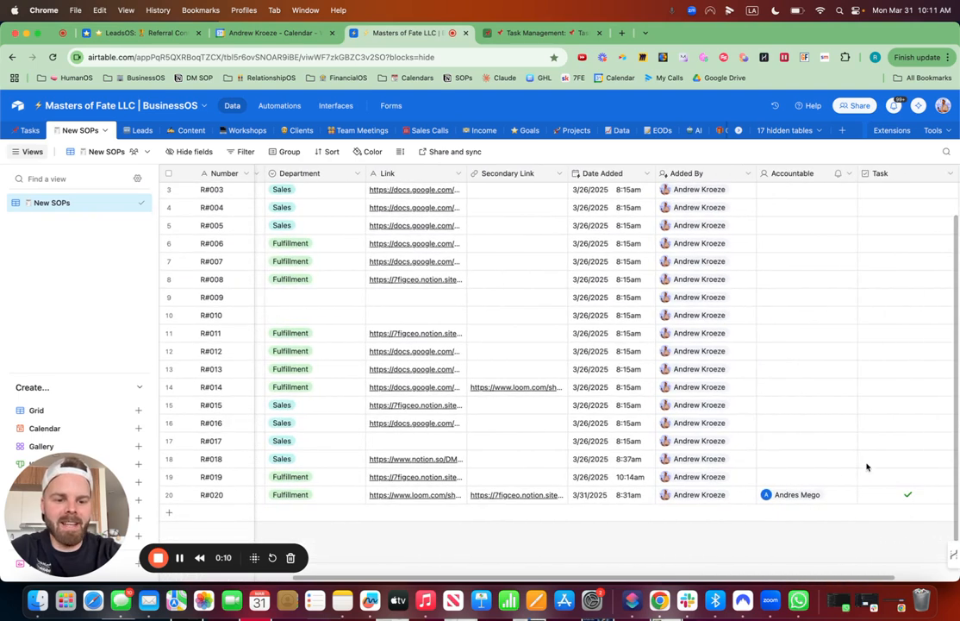
pyautogui.doubleClick(808, 476)
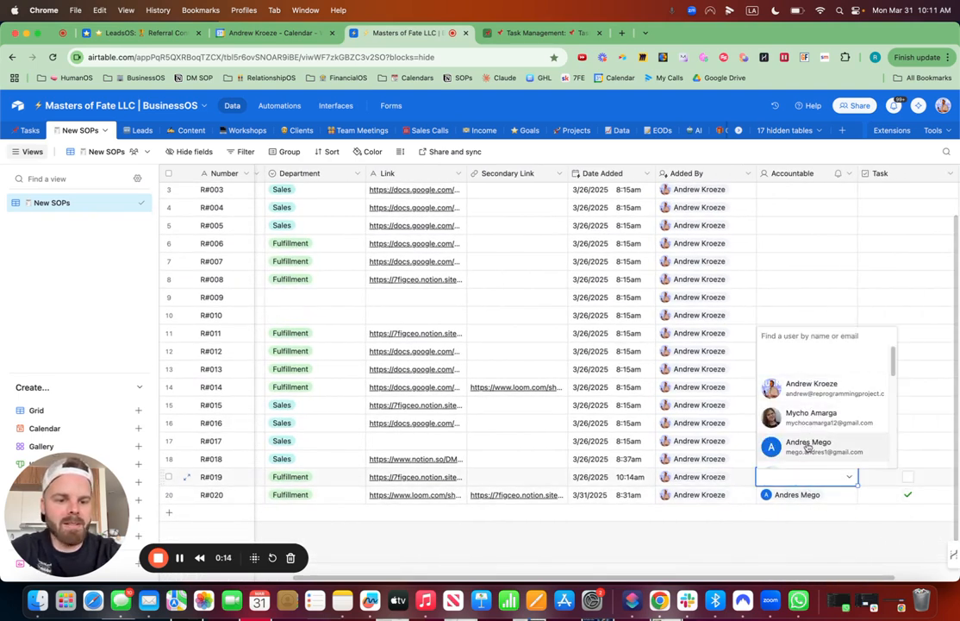
pyautogui.click(775, 445)
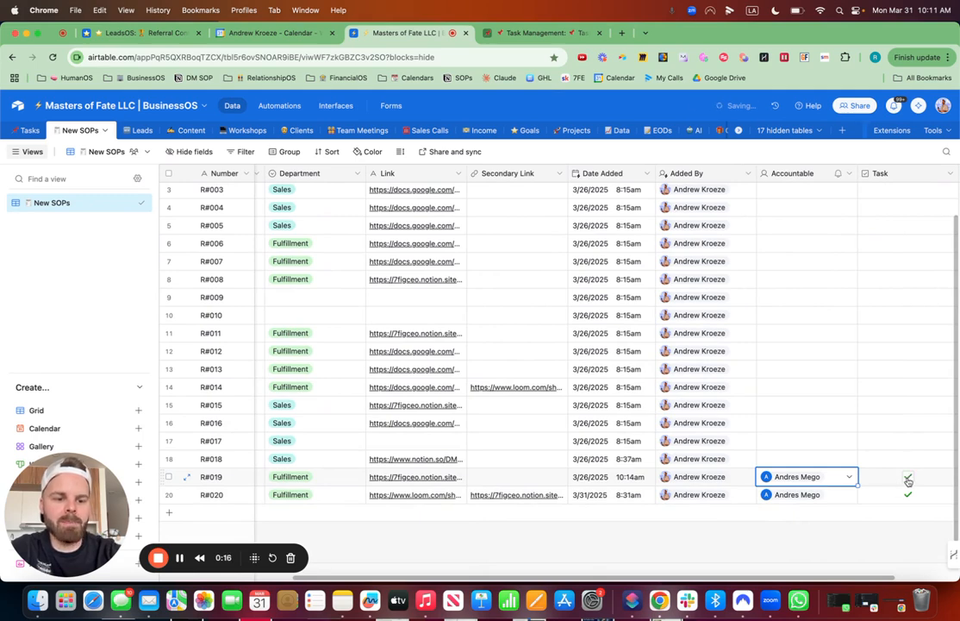
pyautogui.click(907, 479)
pyautogui.hscroll(-4, 744, 440)
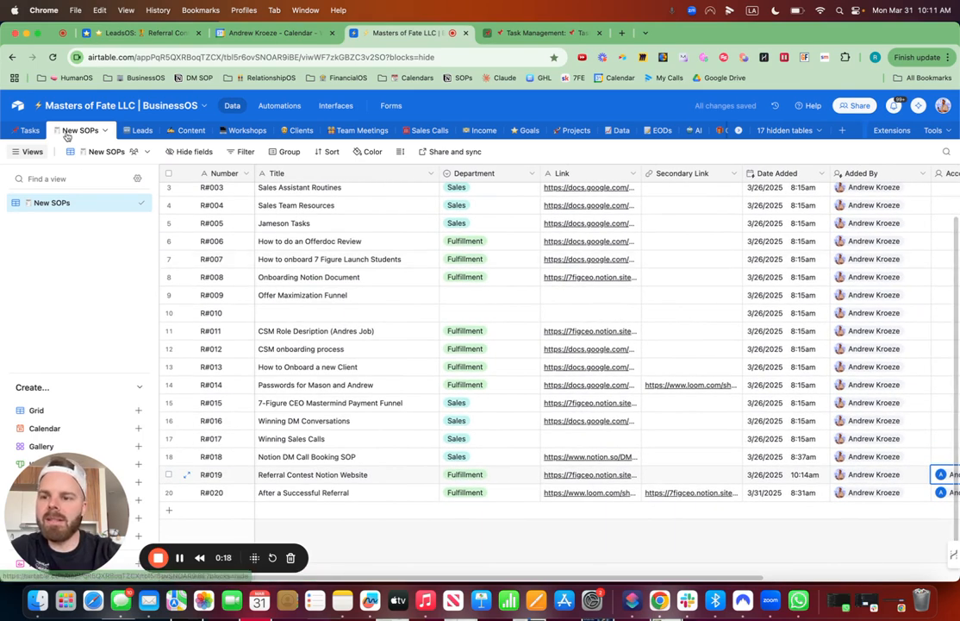
pyautogui.click(29, 130)
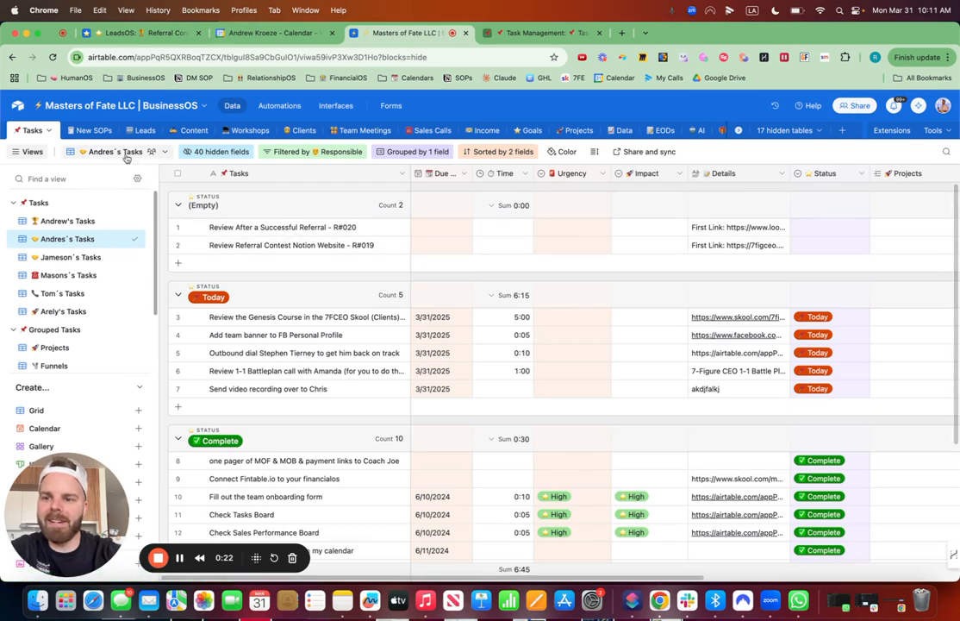
# Step: Assign SOP R#018 to the same accountable person as R#019, tick its Task checkbox, and check the team member's tasks
pyautogui.click(86, 129)
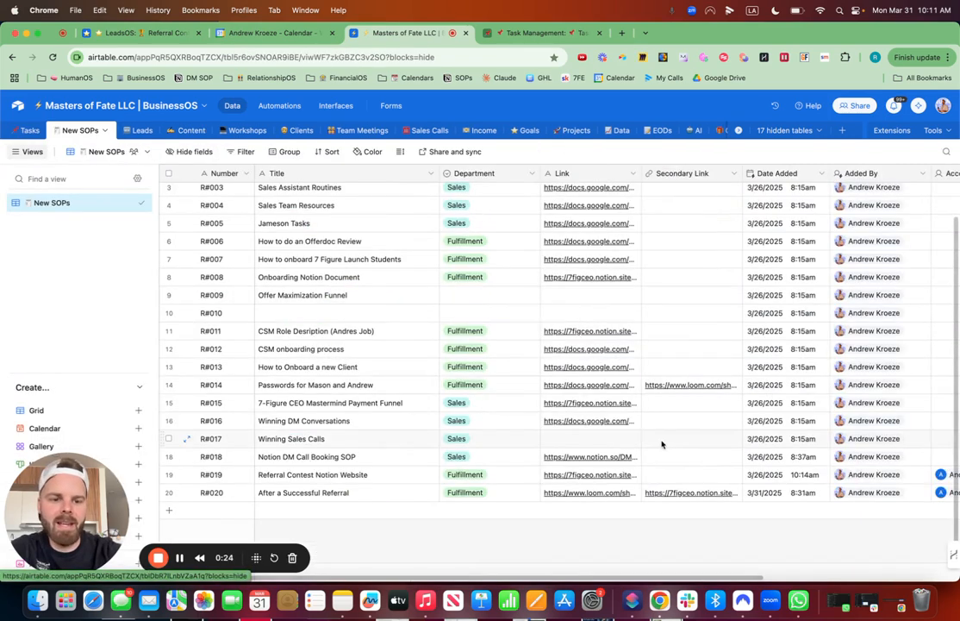
pyautogui.hscroll(5, 662, 444)
pyautogui.click(709, 455)
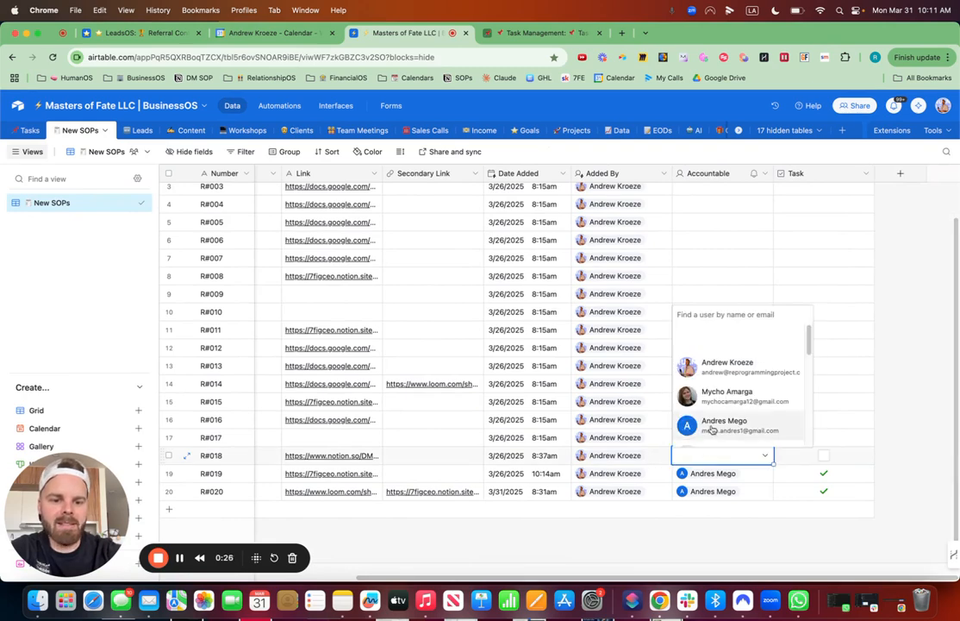
pyautogui.click(708, 426)
pyautogui.click(823, 455)
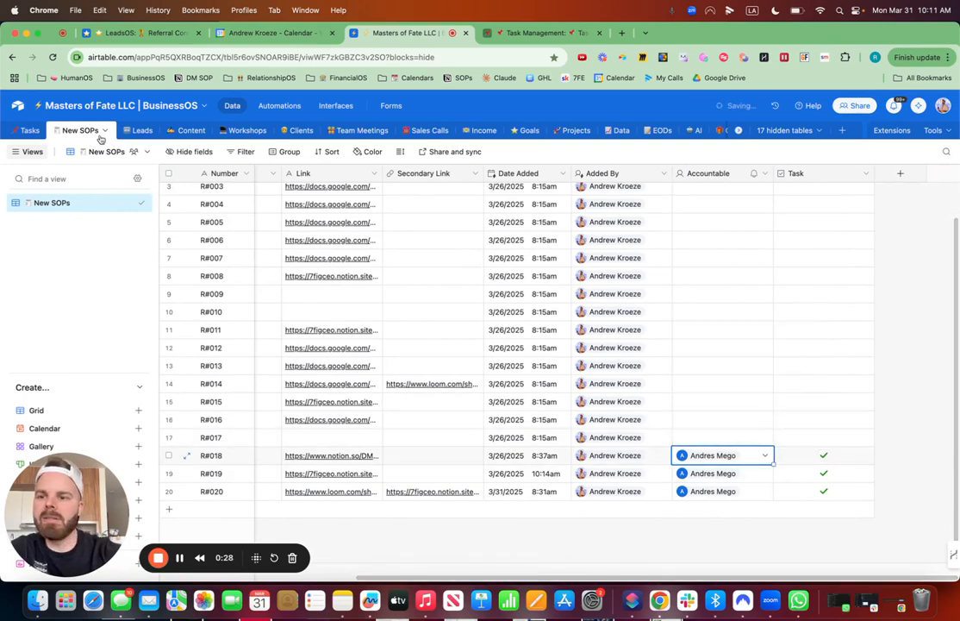
pyautogui.click(26, 130)
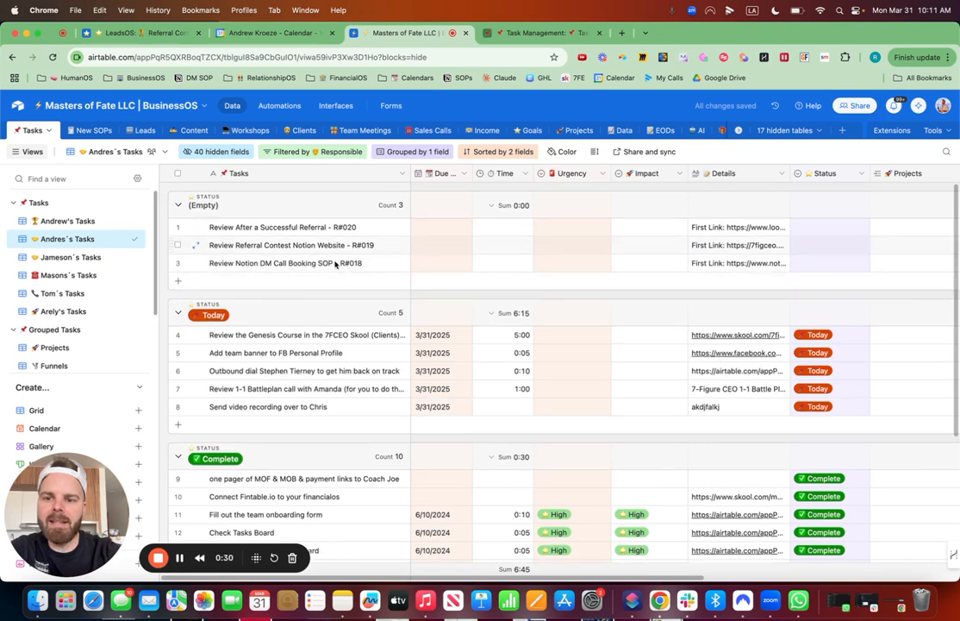
# Step: Switch to Slack and review the new SOP notifications in the ops-sops channel, minimizing the window when finished
pyautogui.click(688, 603)
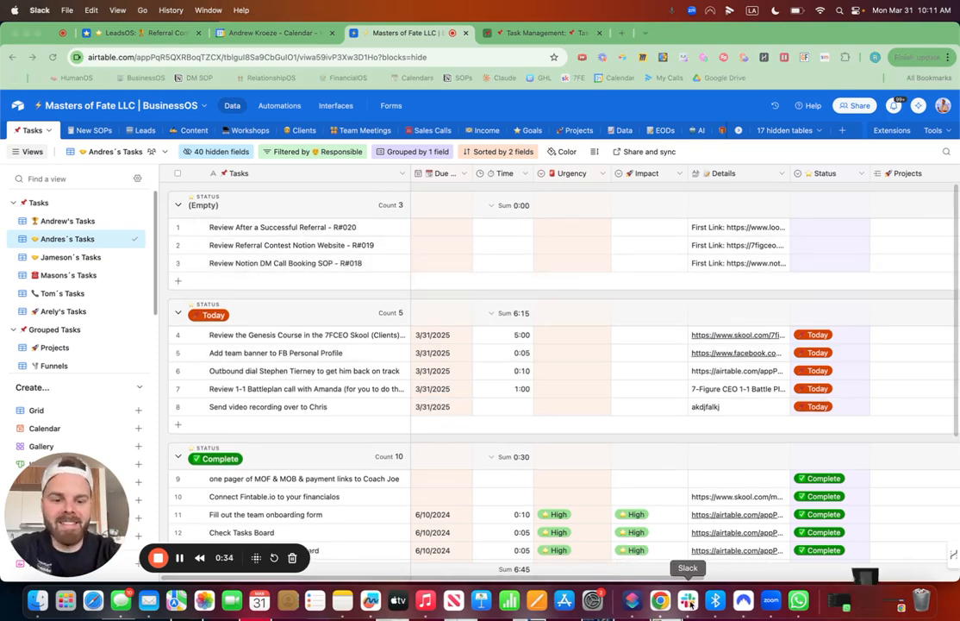
pyautogui.scroll(-10, 392, 350)
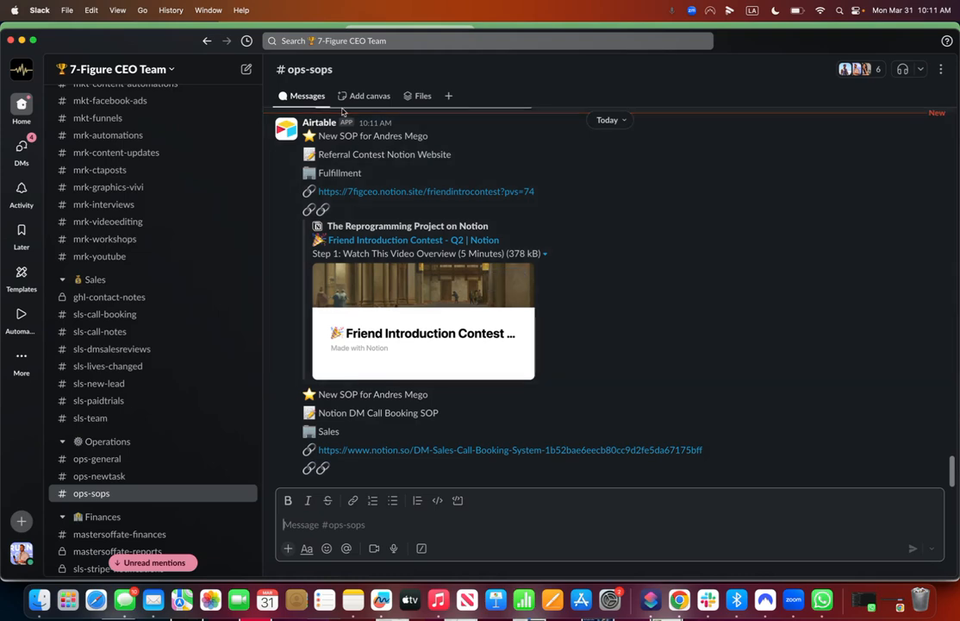
pyautogui.click(20, 41)
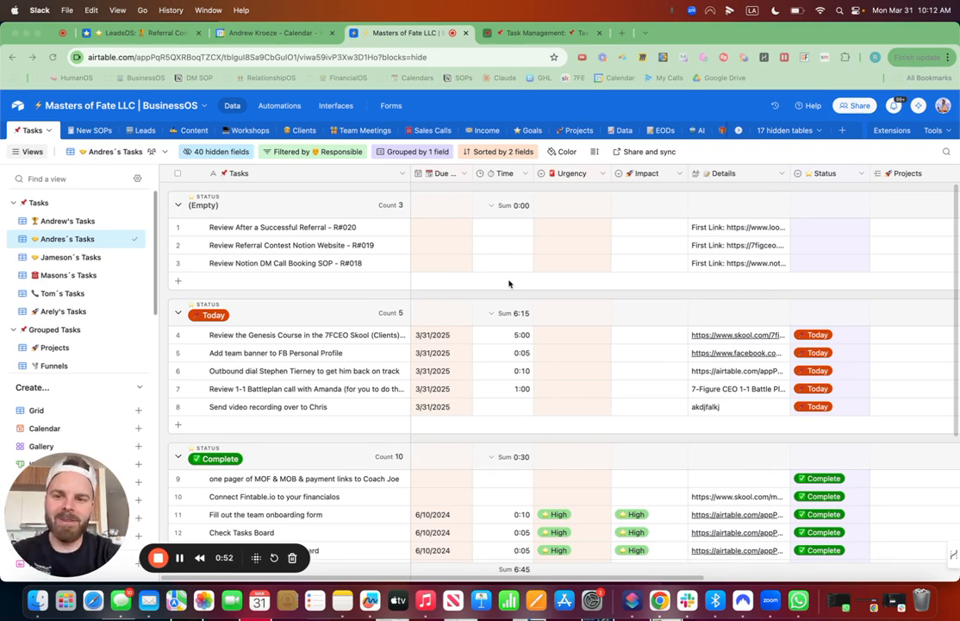
# Step: Switch to the Task Management base and look over its automations and Task Overview interface, returning to the table data
pyautogui.click(543, 34)
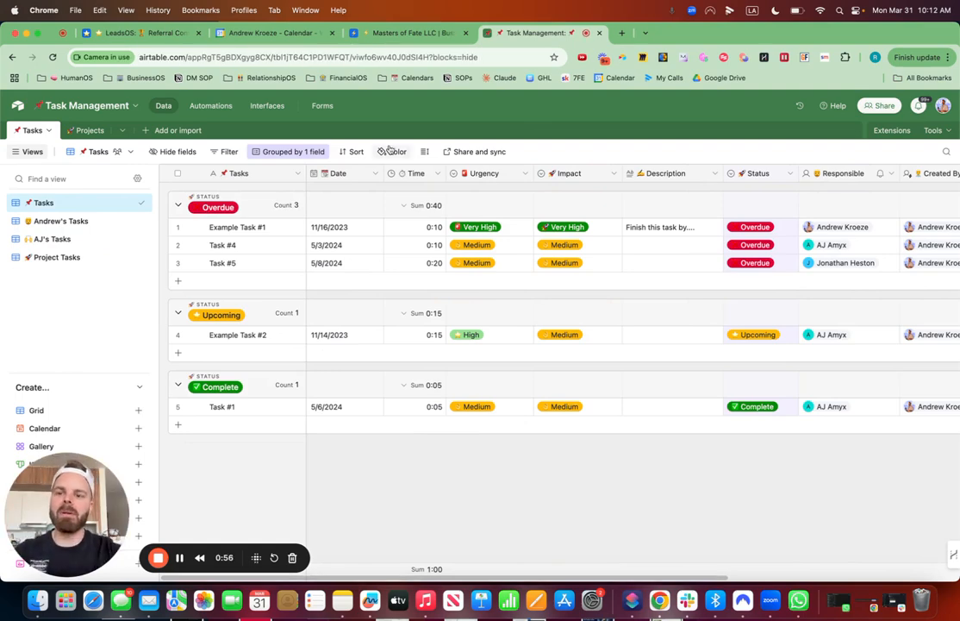
pyautogui.click(213, 105)
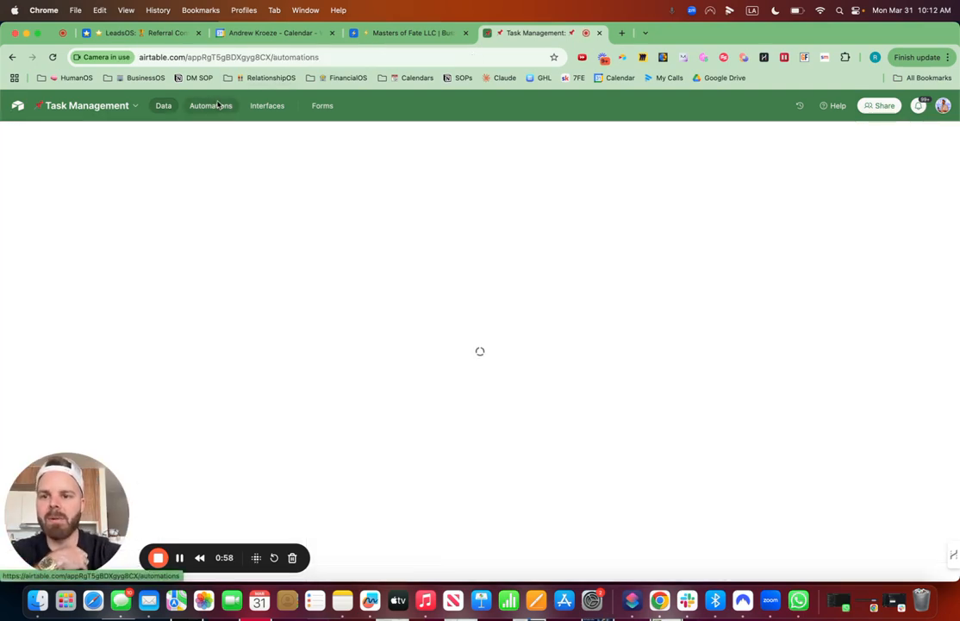
pyautogui.click(267, 105)
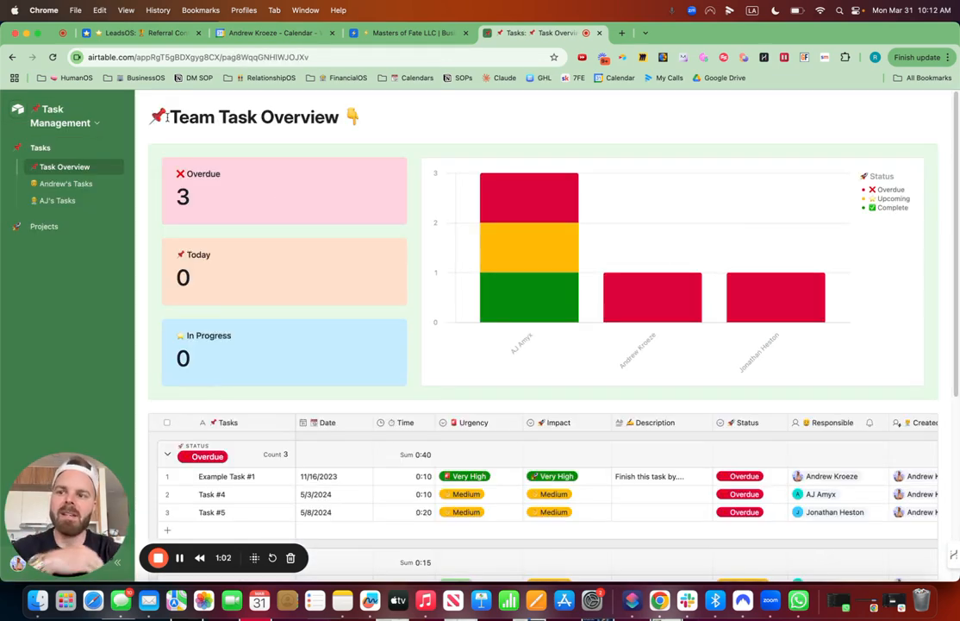
pyautogui.click(12, 58)
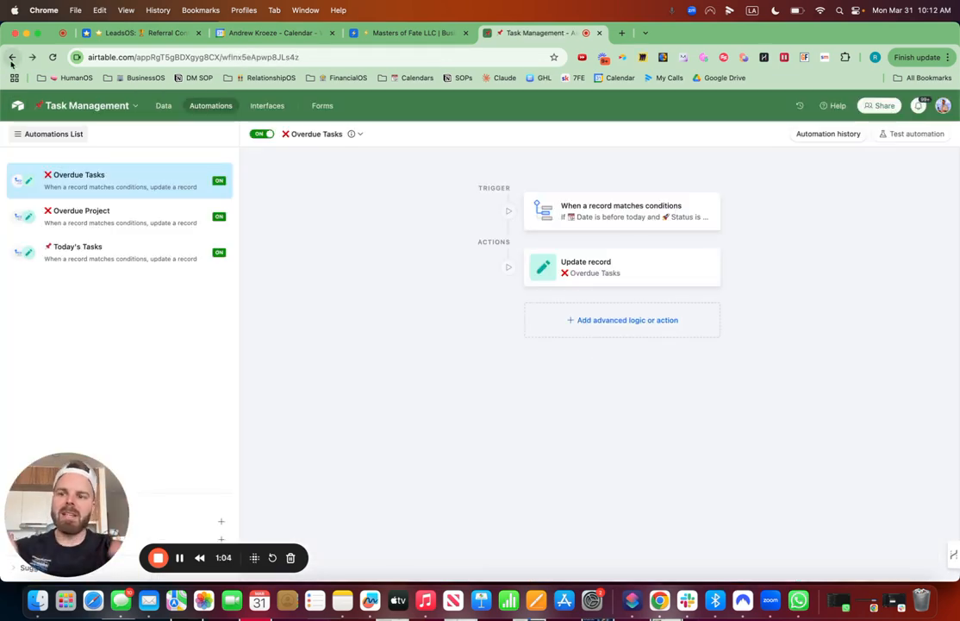
pyautogui.click(164, 107)
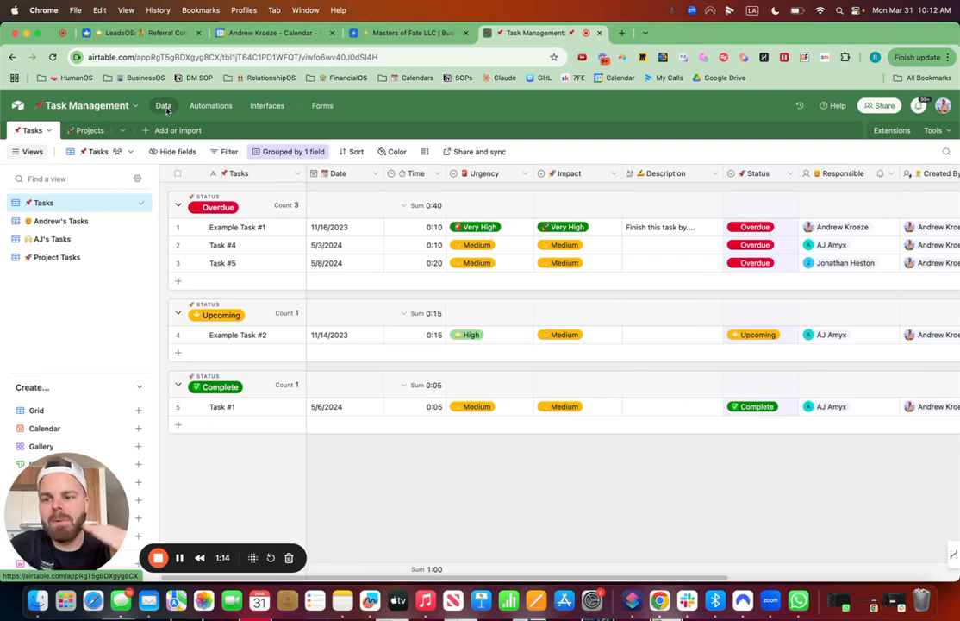
# Step: Create a blank table from scratch and name it SOPs with a document emoji in front
pyautogui.click(176, 131)
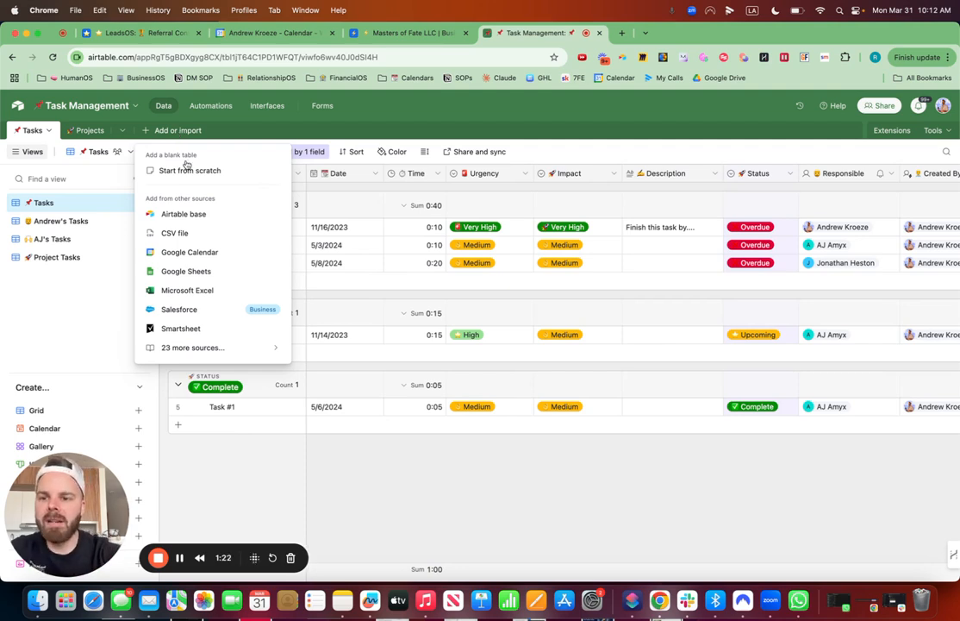
pyautogui.click(186, 170)
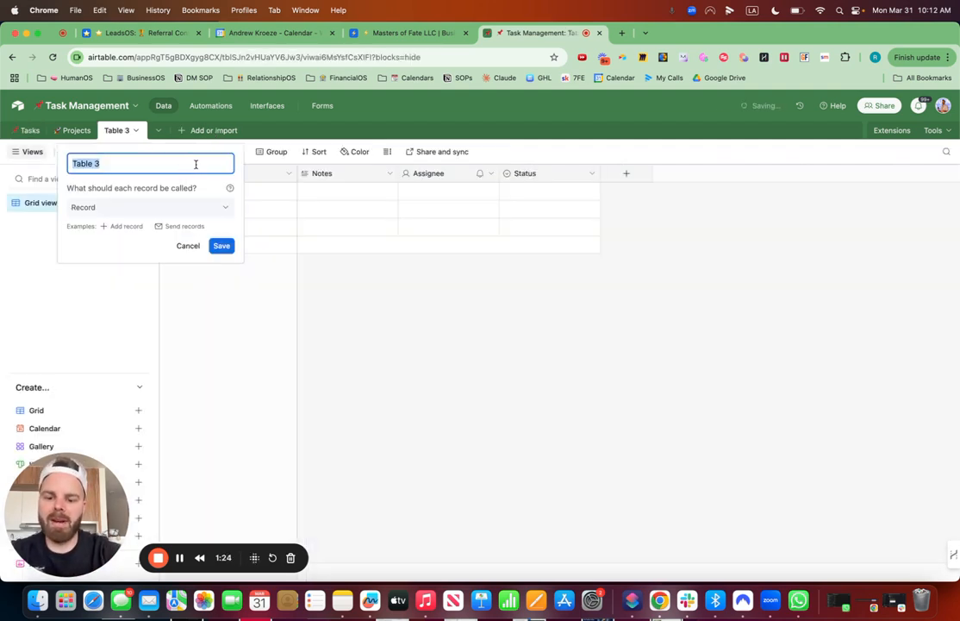
pyautogui.moveTo(112, 163); pyautogui.dragTo(71, 163)
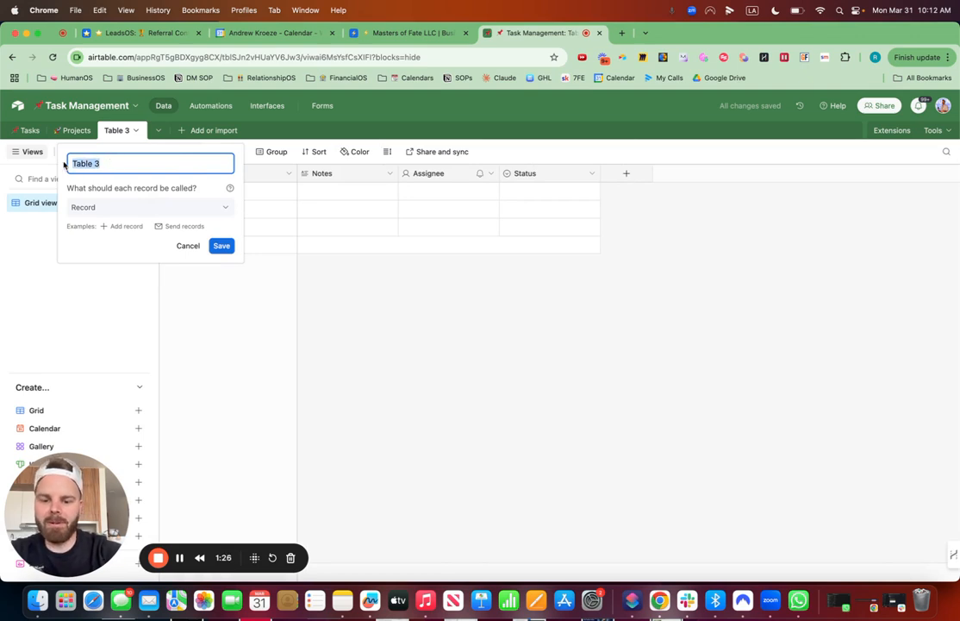
pyautogui.press('ctrl+super+space')
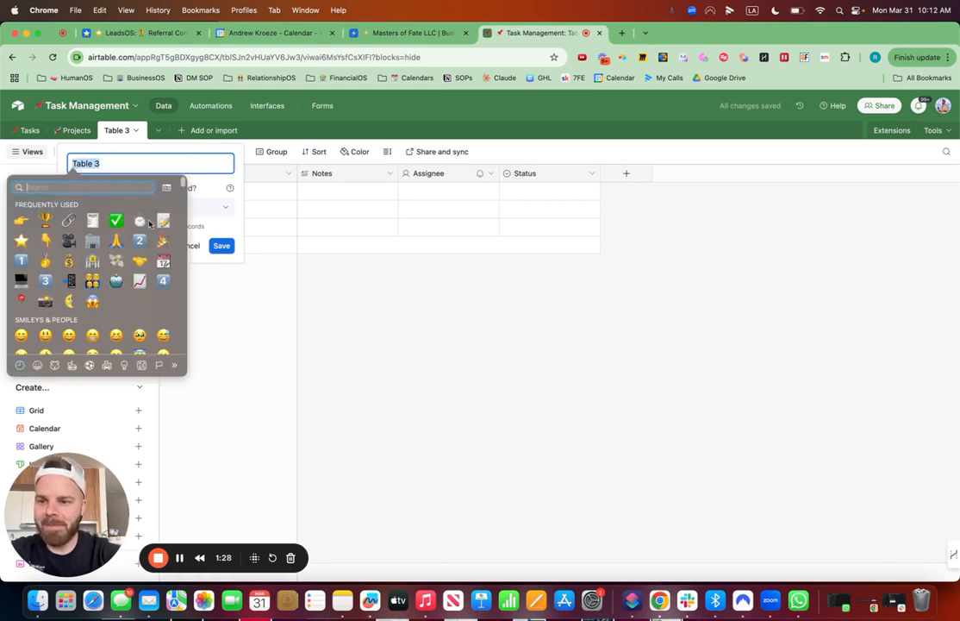
pyautogui.click(92, 220)
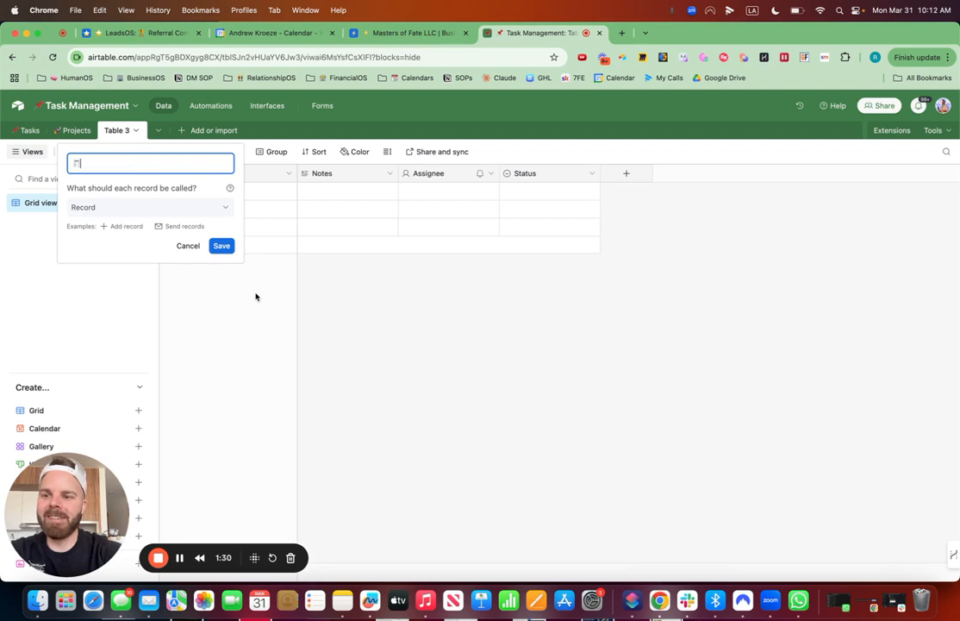
pyautogui.write('SOPs')
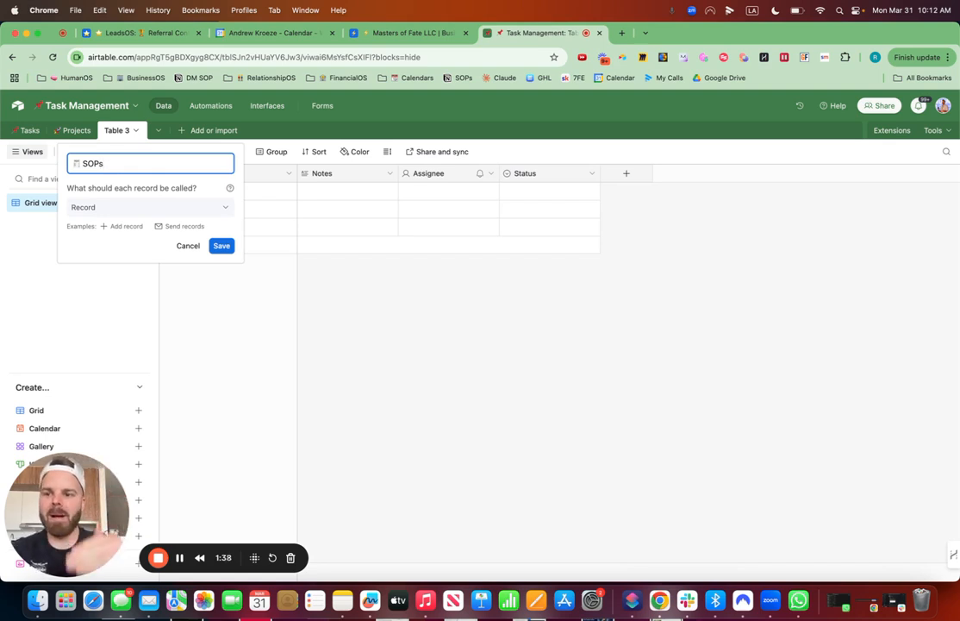
pyautogui.click(222, 246)
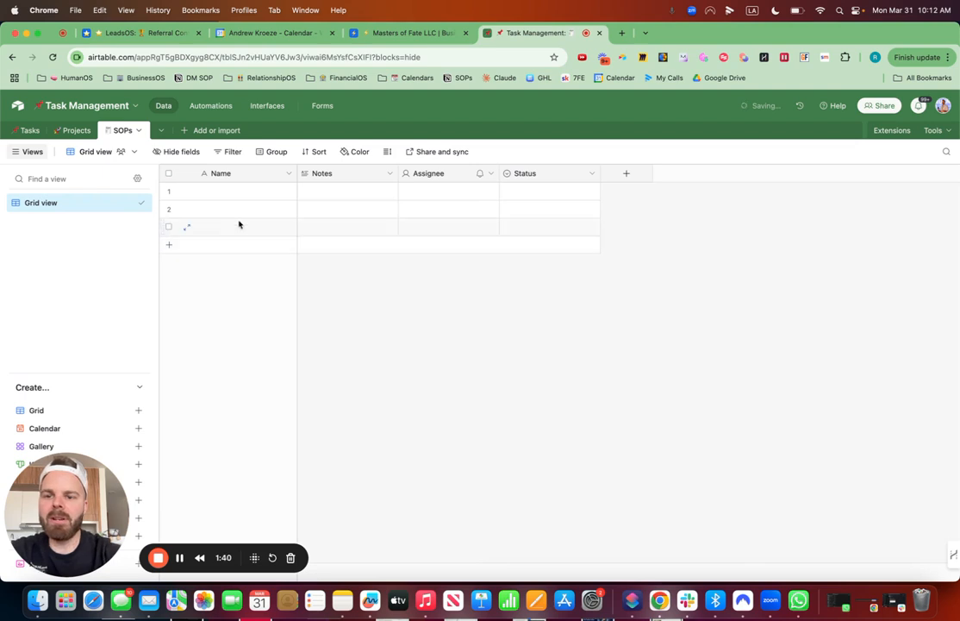
# Step: Delete the default Notes, Assignee and Status fields from the SOPs table
pyautogui.click(390, 174)
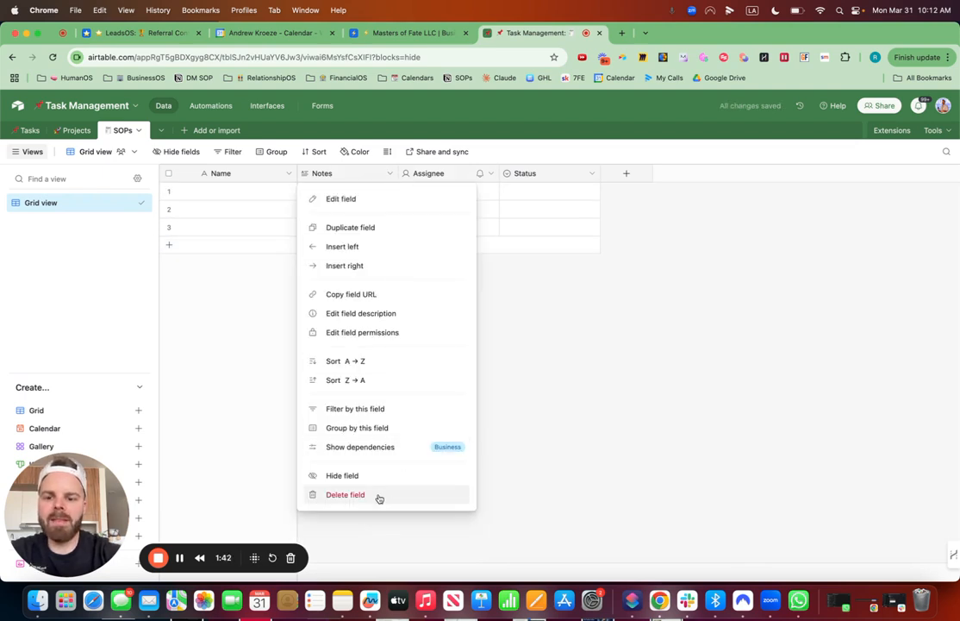
pyautogui.click(379, 497)
pyautogui.click(389, 174)
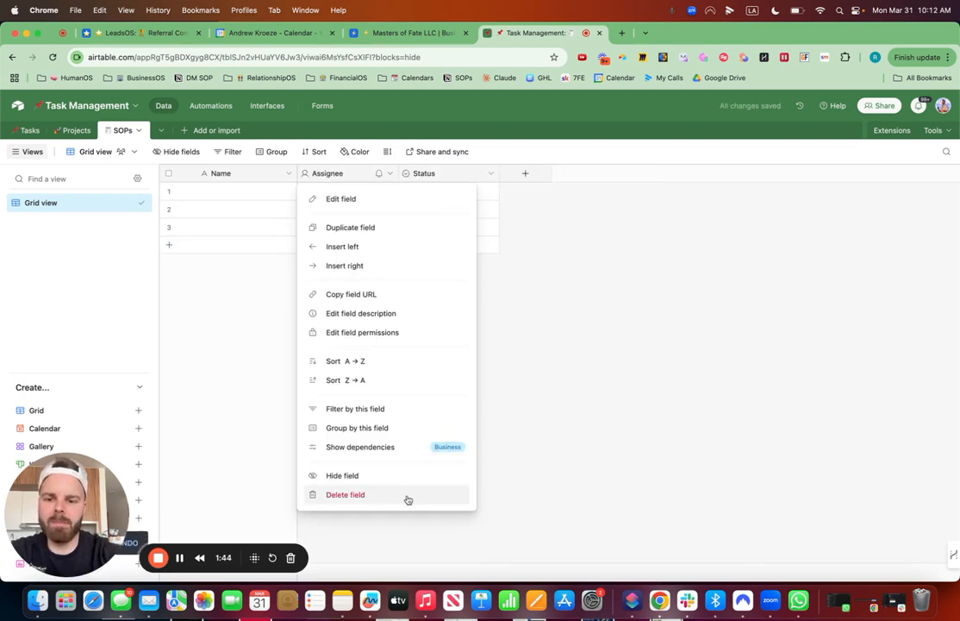
pyautogui.click(390, 494)
pyautogui.click(388, 173)
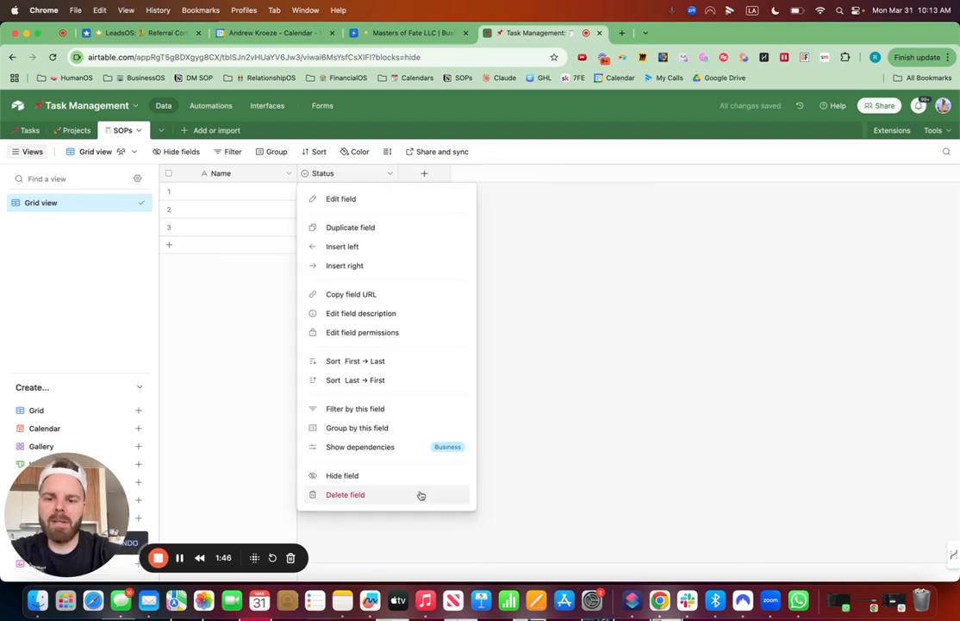
pyautogui.click(416, 496)
# Step: Rename the SOPs table's primary field to Number, keeping it as single line text
pyautogui.click(289, 173)
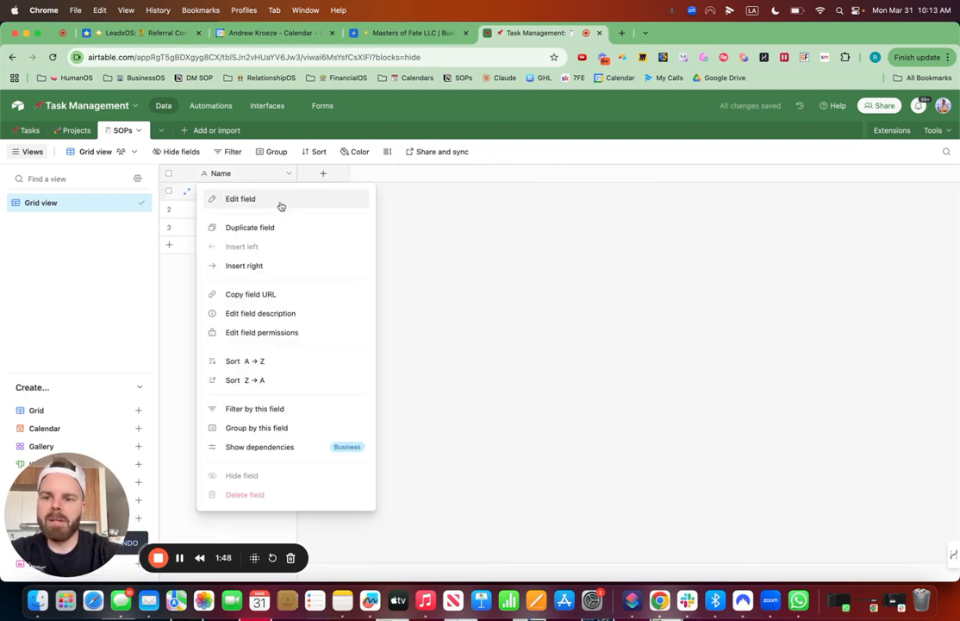
pyautogui.click(276, 201)
pyautogui.doubleClick(215, 200)
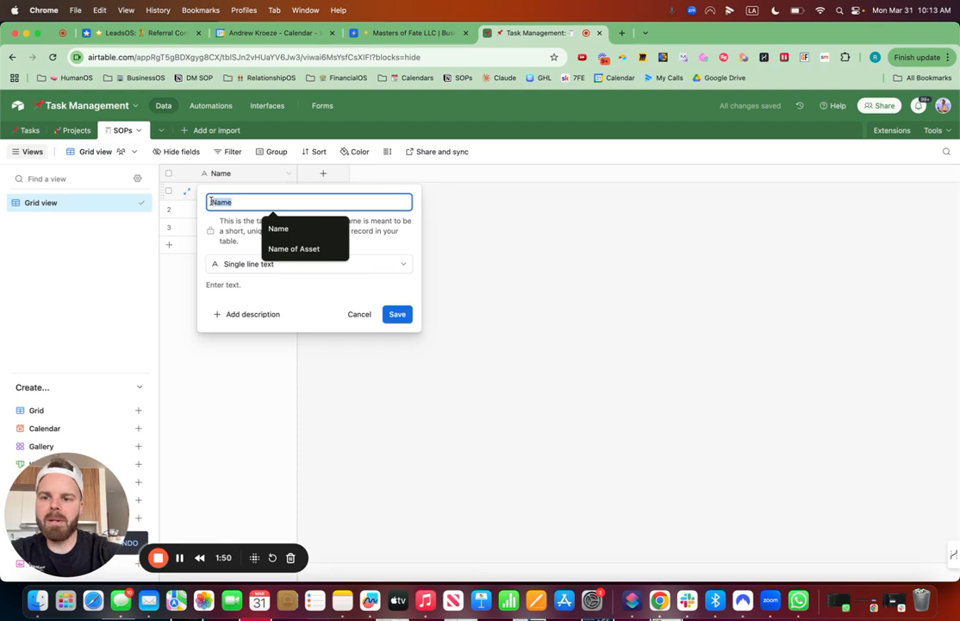
pyautogui.write('Number')
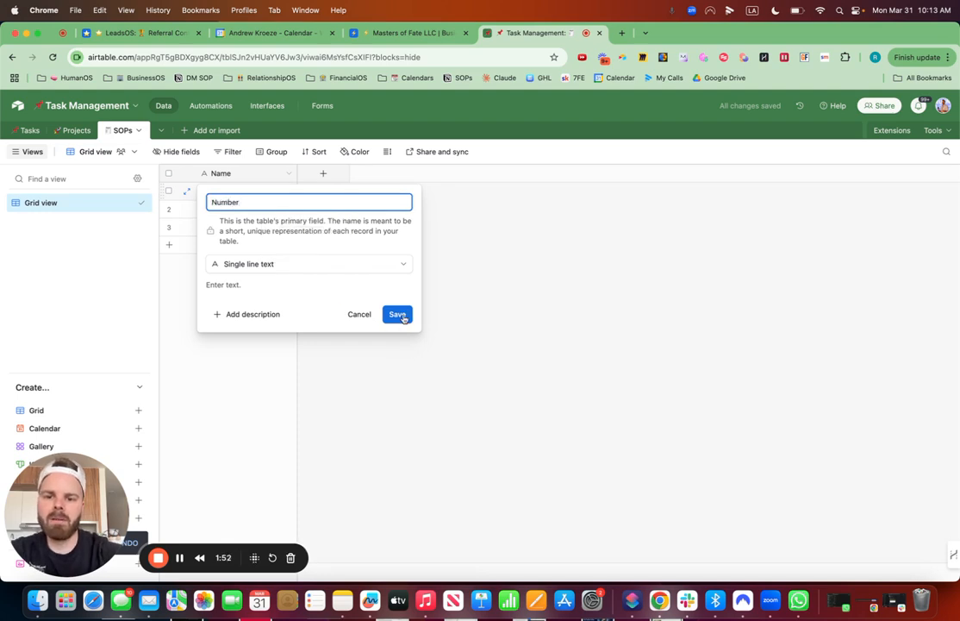
pyautogui.click(396, 314)
# Step: Add a single line text field named Title to the SOPs table
pyautogui.click(323, 173)
pyautogui.write('Title')
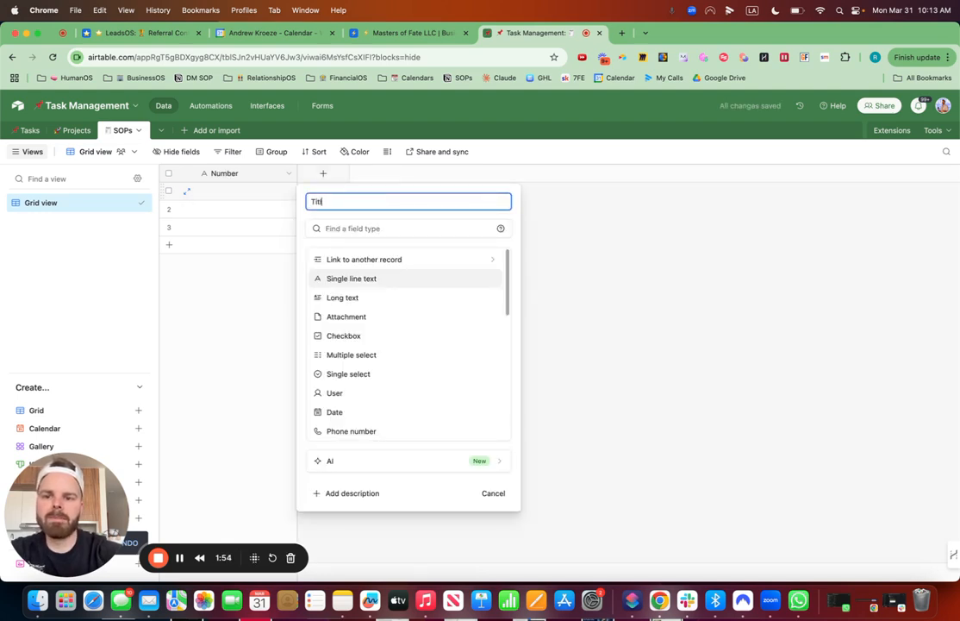
pyautogui.click(360, 278)
pyautogui.click(485, 315)
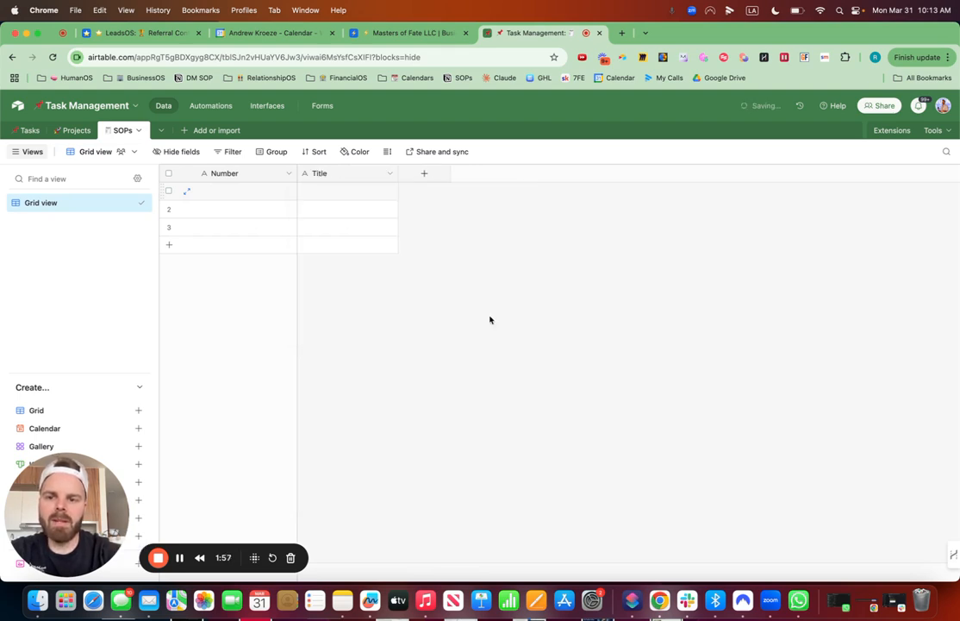
# Step: Add a URL field named Link to the SOPs table
pyautogui.click(423, 175)
pyautogui.write('Link')
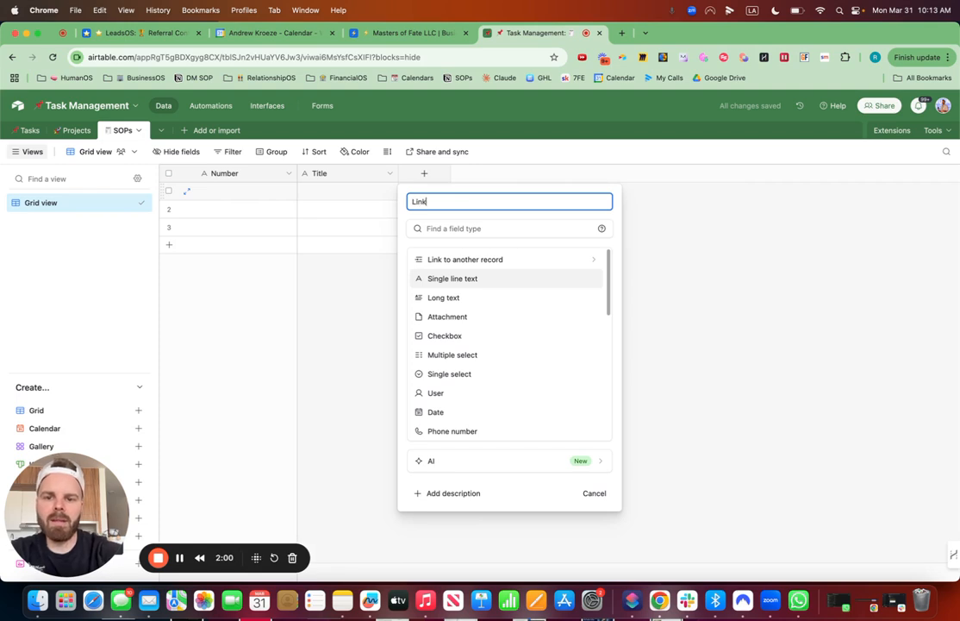
pyautogui.click(525, 225)
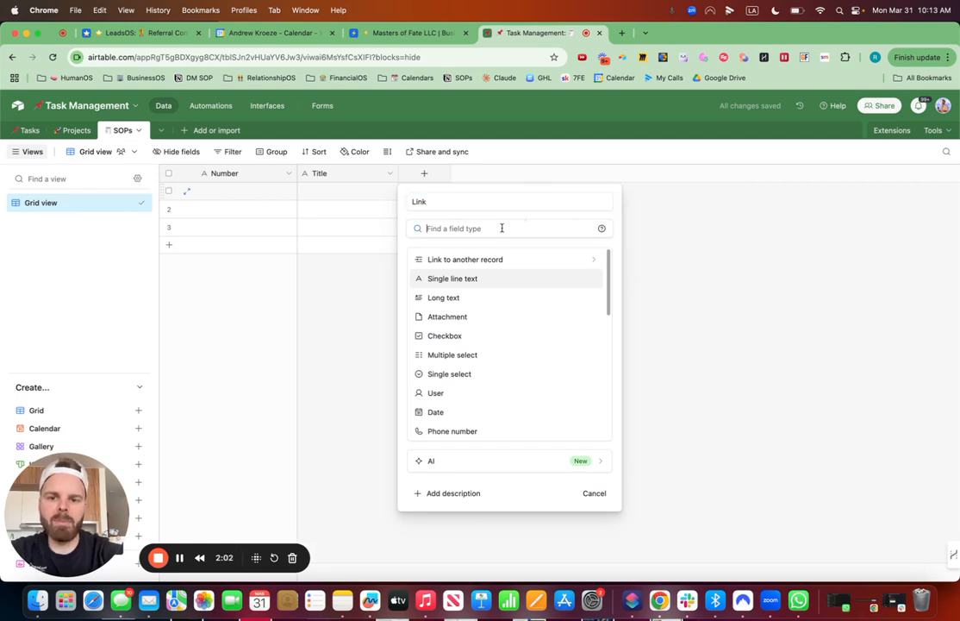
pyautogui.write('url')
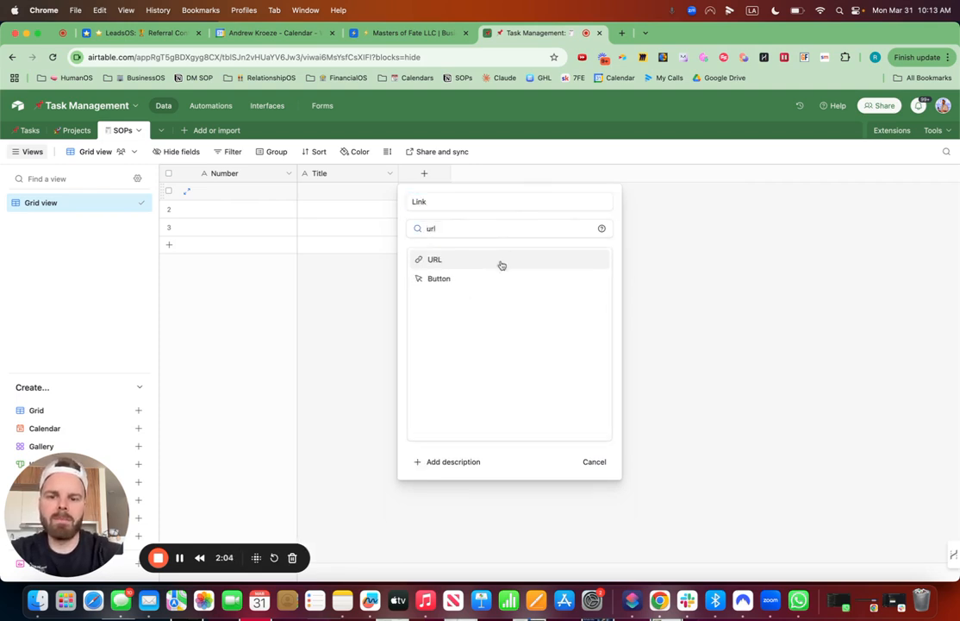
pyautogui.click(500, 261)
pyautogui.click(586, 289)
# Step: Add a long text field named Description to the SOPs table with rich text formatting enabled
pyautogui.click(525, 174)
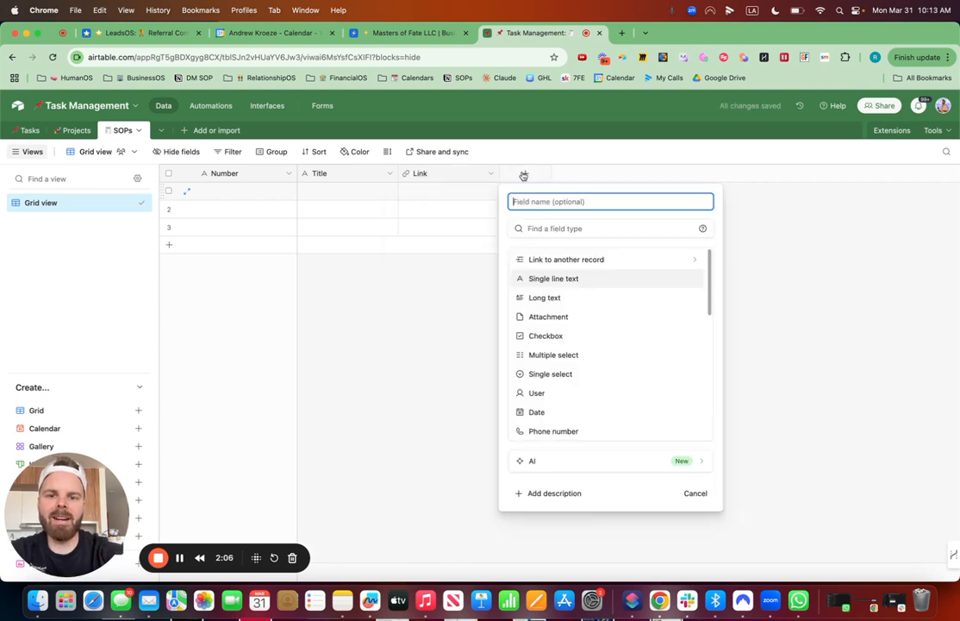
pyautogui.write('Description')
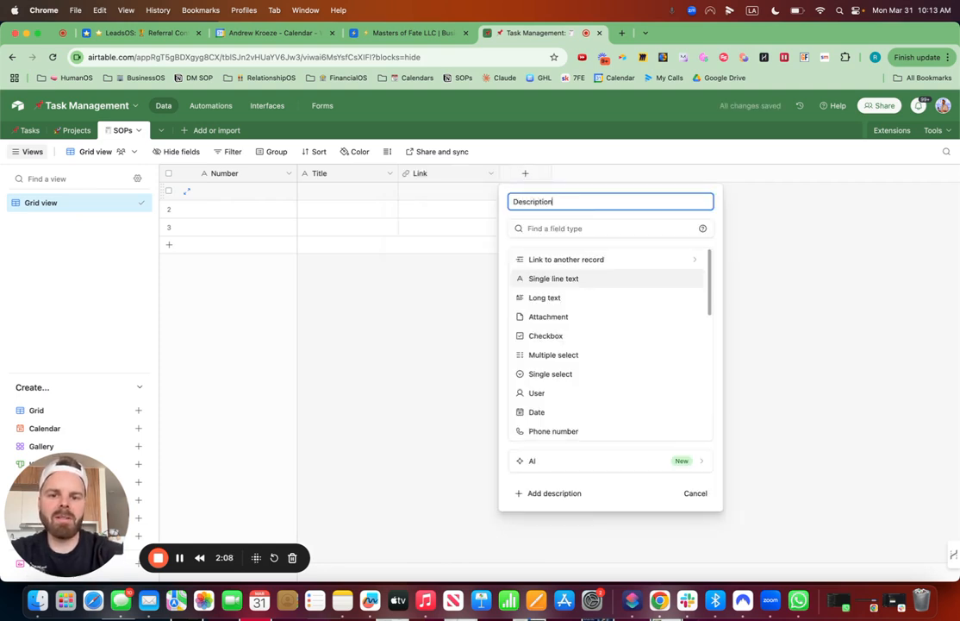
pyautogui.click(545, 297)
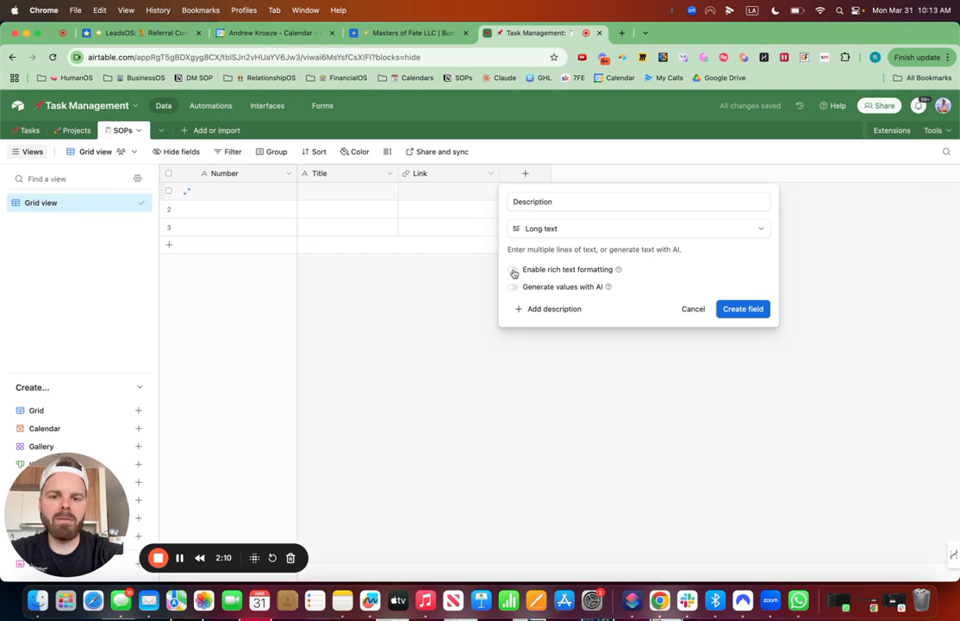
pyautogui.click(514, 270)
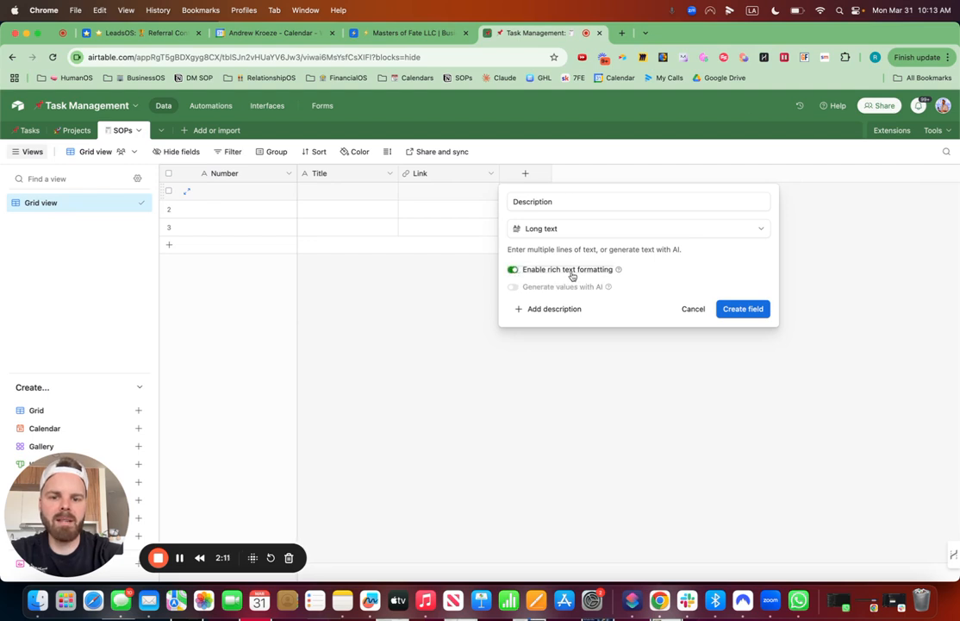
pyautogui.click(743, 309)
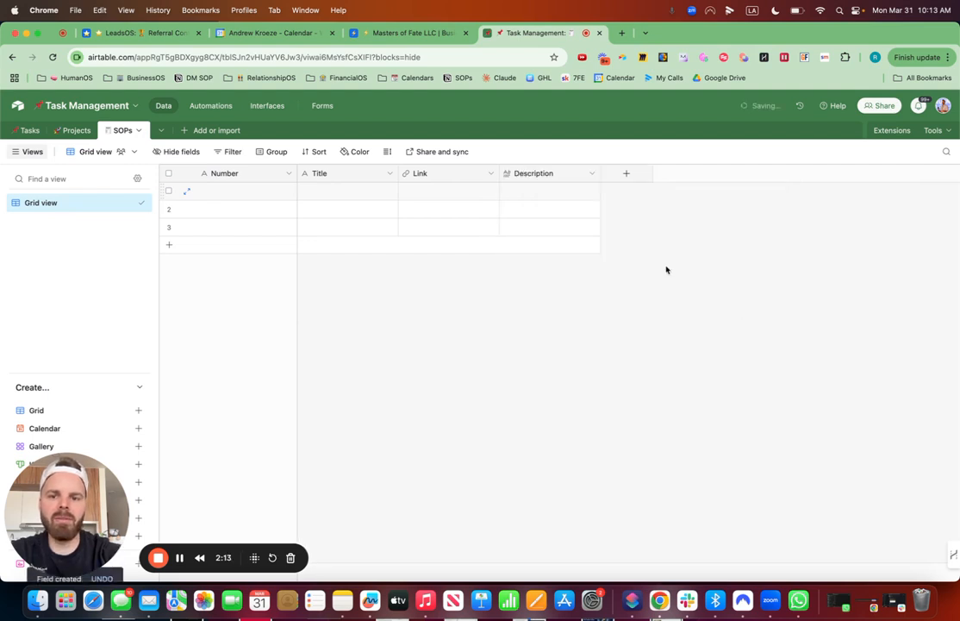
# Step: Add a single select field named Department to the SOPs table with the options Marketing, Sales, Fulfillment, Operations and Hiring
pyautogui.click(626, 176)
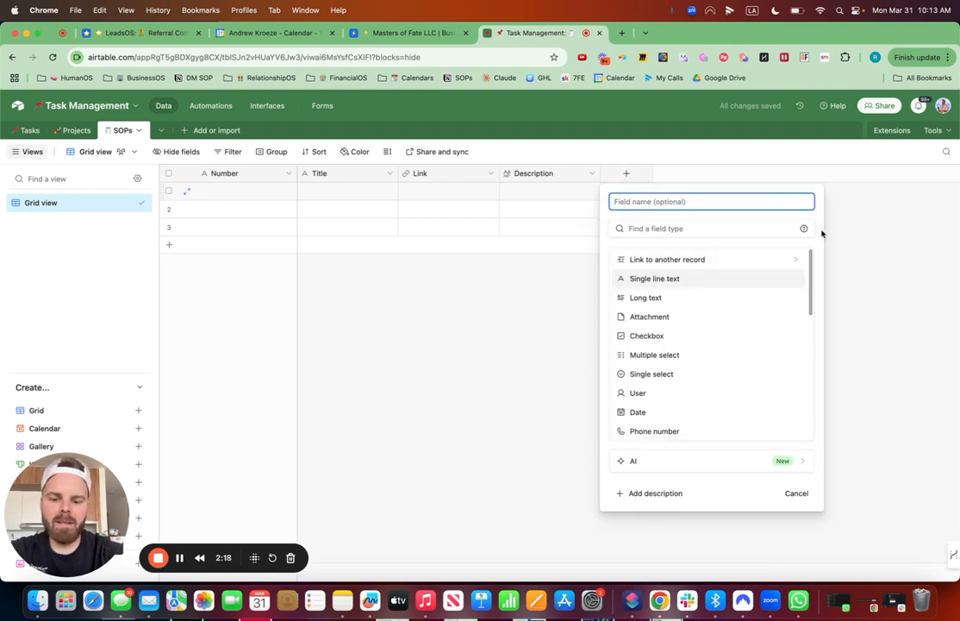
pyautogui.write('Depar')
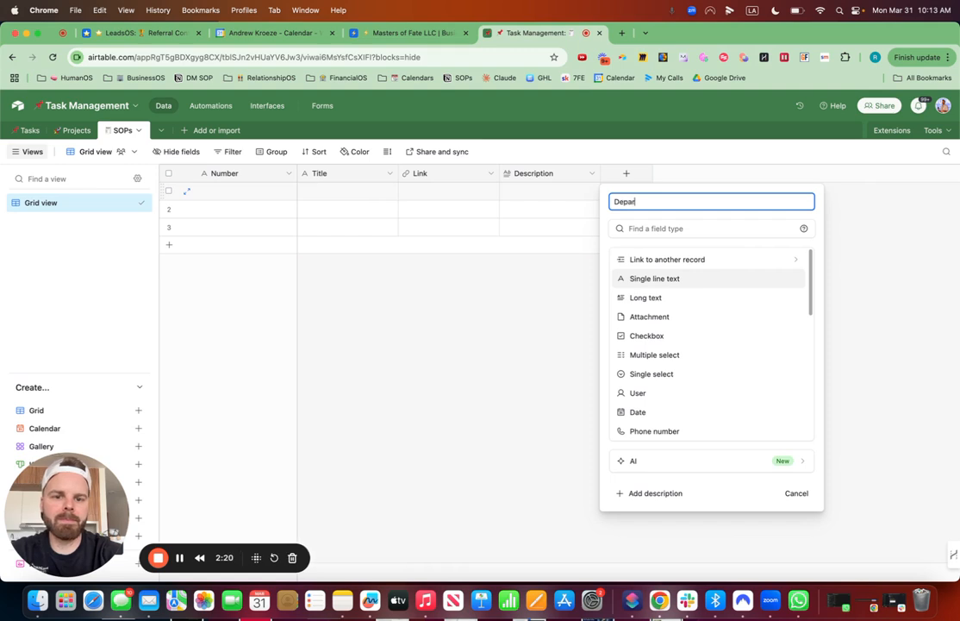
pyautogui.write('tment')
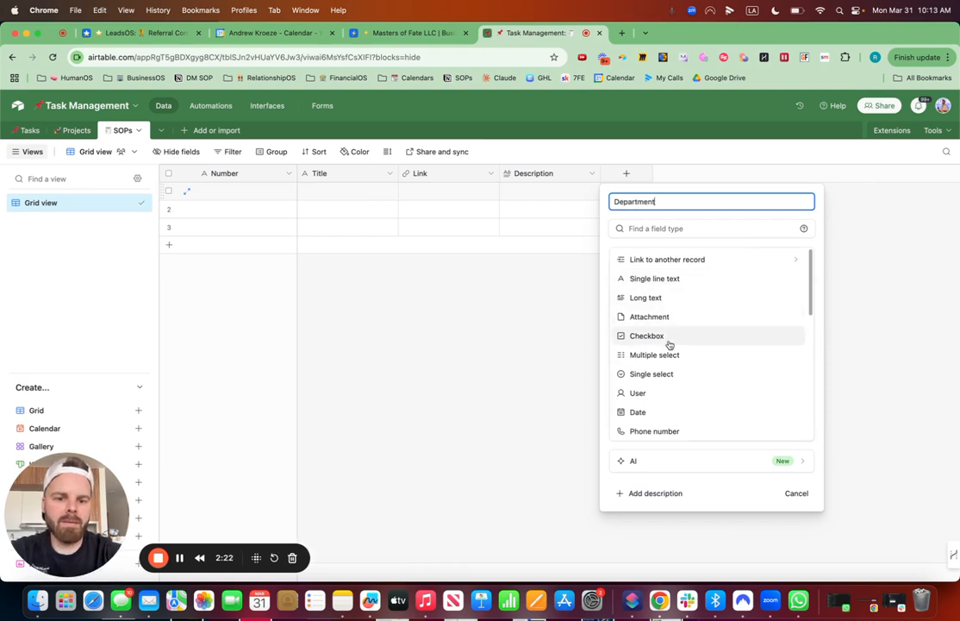
pyautogui.click(664, 377)
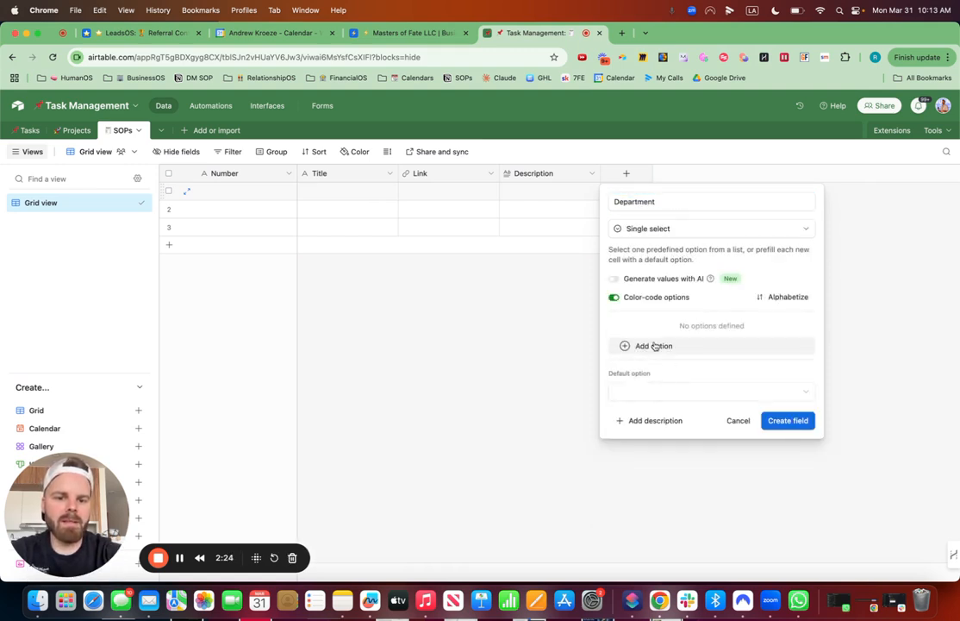
pyautogui.click(677, 346)
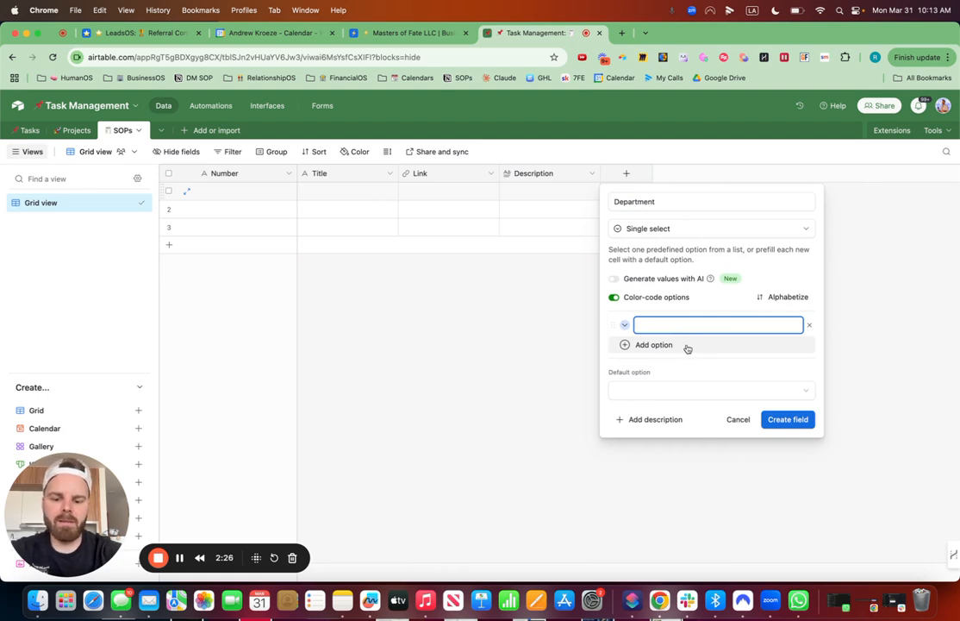
pyautogui.write('Marketi')
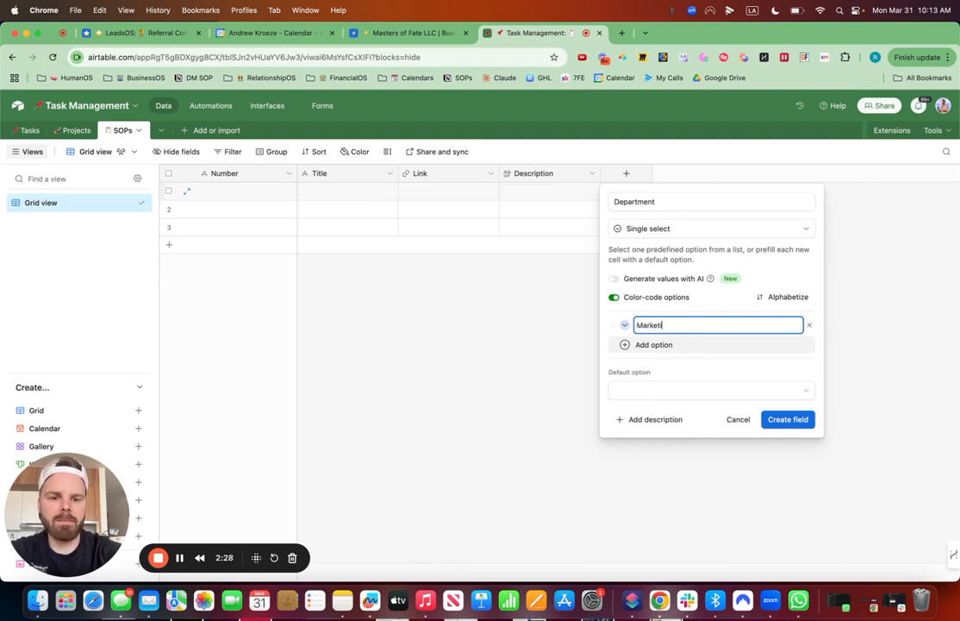
pyautogui.write('ng')
pyautogui.click(665, 345)
pyautogui.write('Sales')
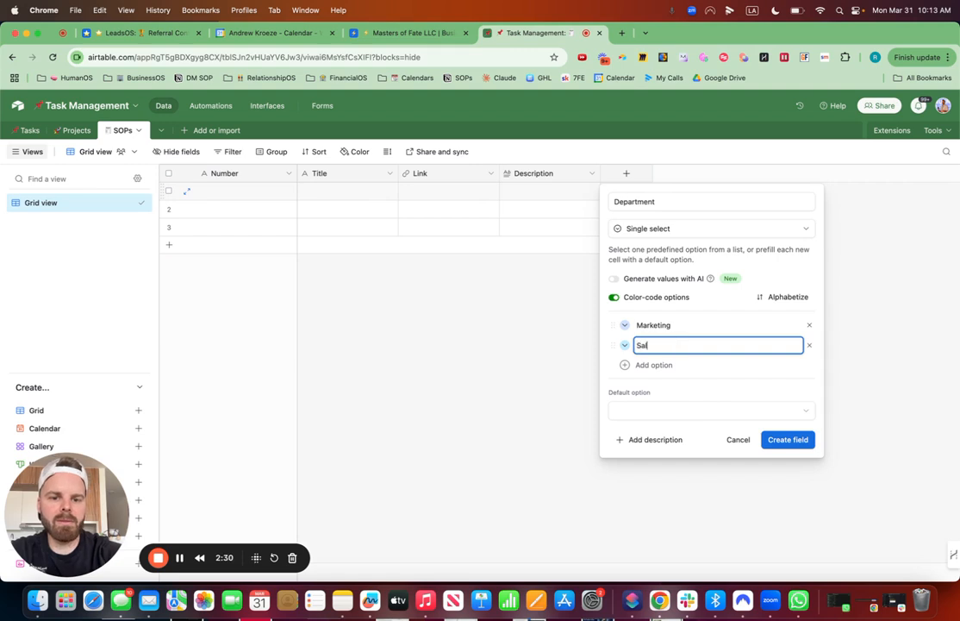
pyautogui.press('Return')
pyautogui.write('Fulfillment')
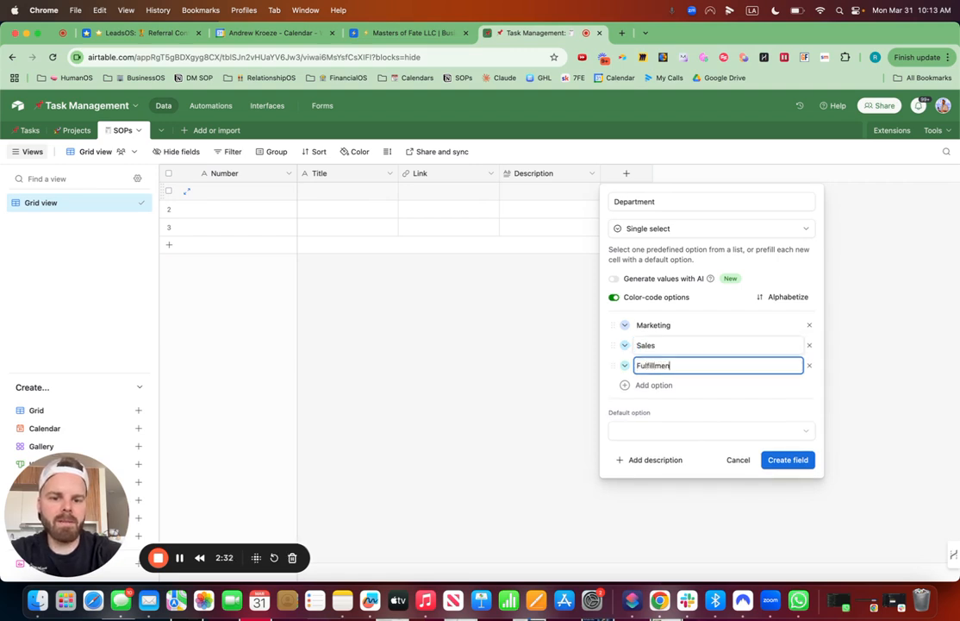
pyautogui.press('Return')
pyautogui.write('Operations')
pyautogui.press('Return')
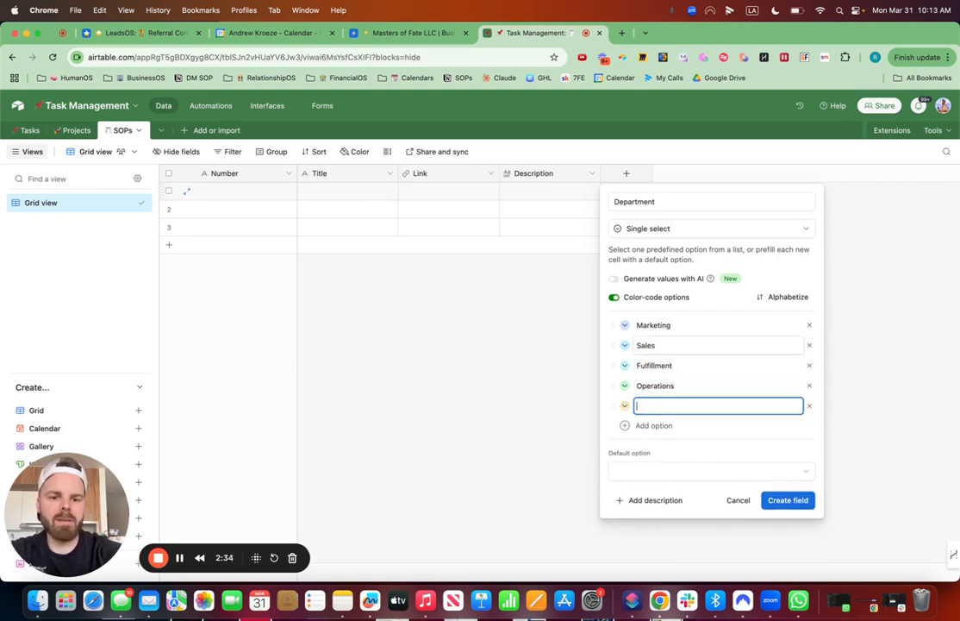
pyautogui.write('Hiring')
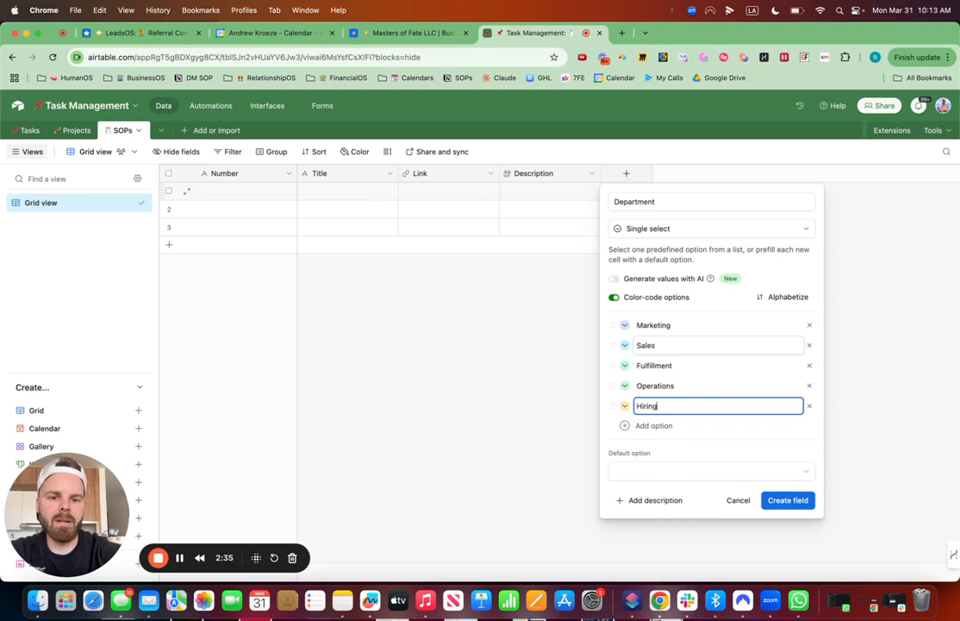
pyautogui.click(790, 503)
# Step: Add a Created time field named Created Date to the SOPs table, with the time left out
pyautogui.click(727, 174)
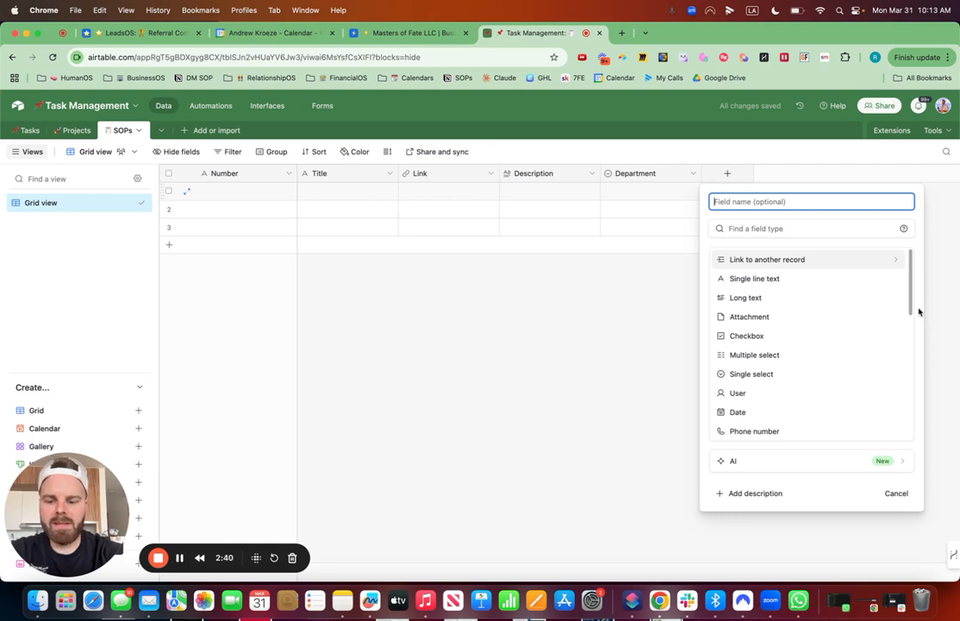
pyautogui.write('d')
pyautogui.press('BackSpace')
pyautogui.write('created')
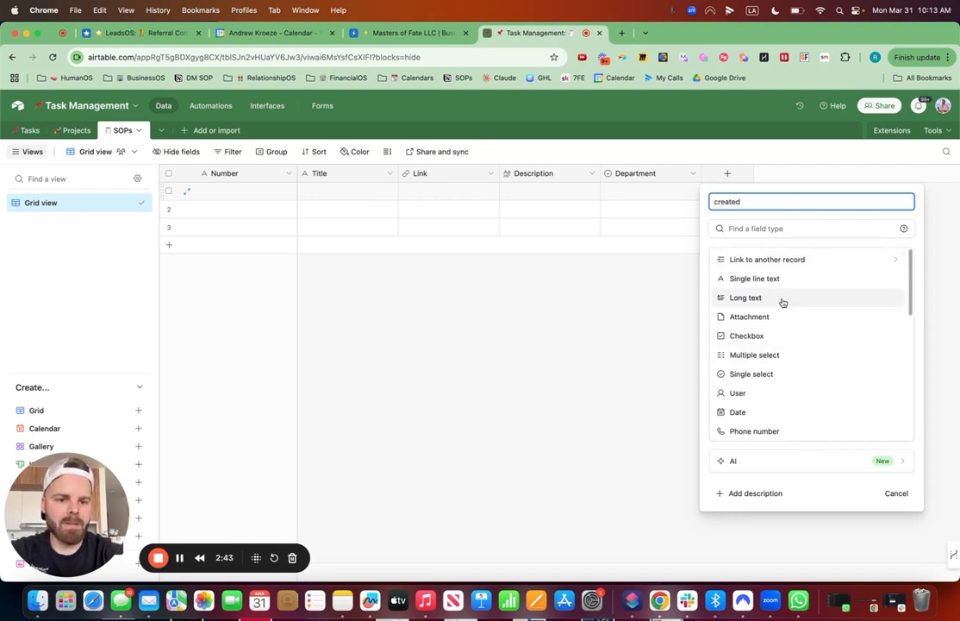
pyautogui.scroll(-5, 782, 302)
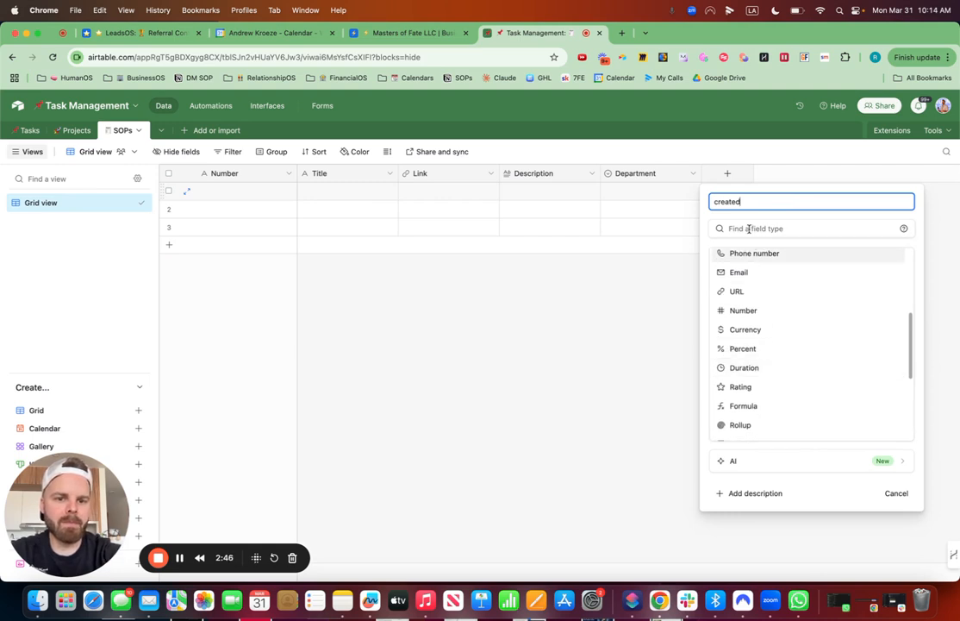
pyautogui.press('BackSpace')
pyautogui.press('BackSpace')
pyautogui.press('BackSpace')
pyautogui.press('BackSpace')
pyautogui.write('Cr')
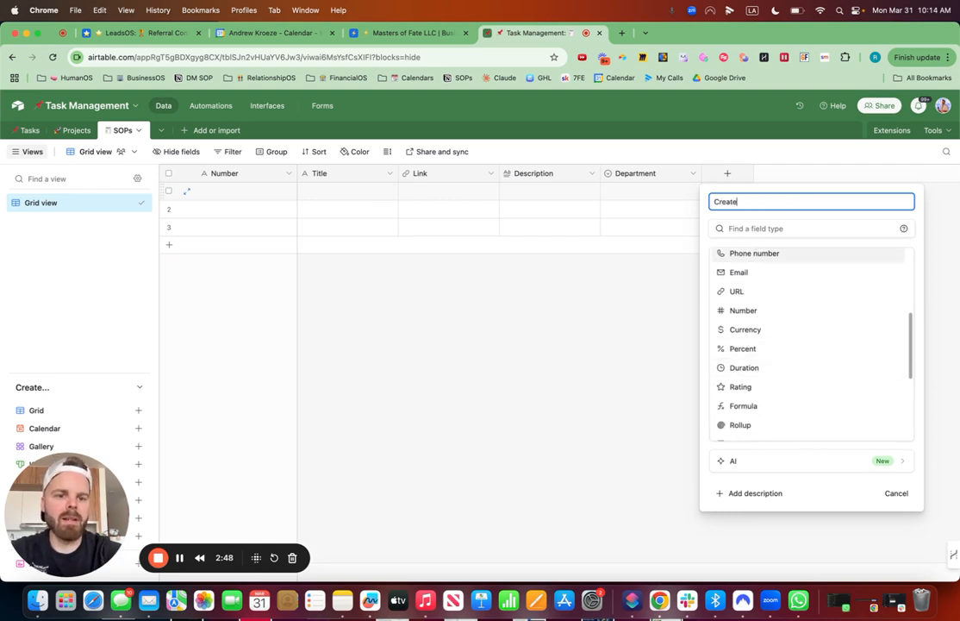
pyautogui.click(723, 229)
pyautogui.write('d Dat')
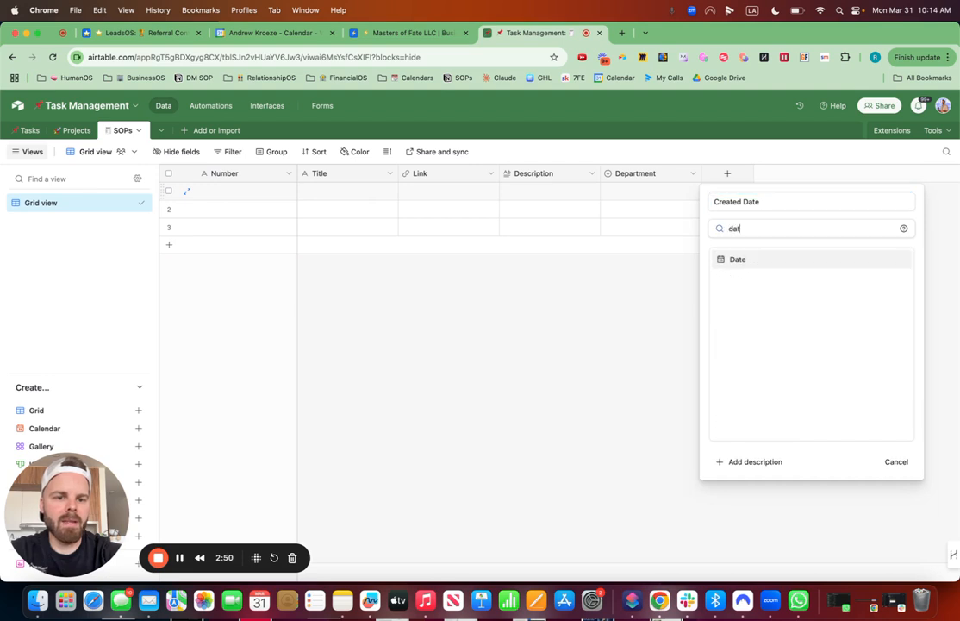
pyautogui.write('e')
pyautogui.press('BackSpace')
pyautogui.press('BackSpace')
pyautogui.press('BackSpace')
pyautogui.press('BackSpace')
pyautogui.write('creat')
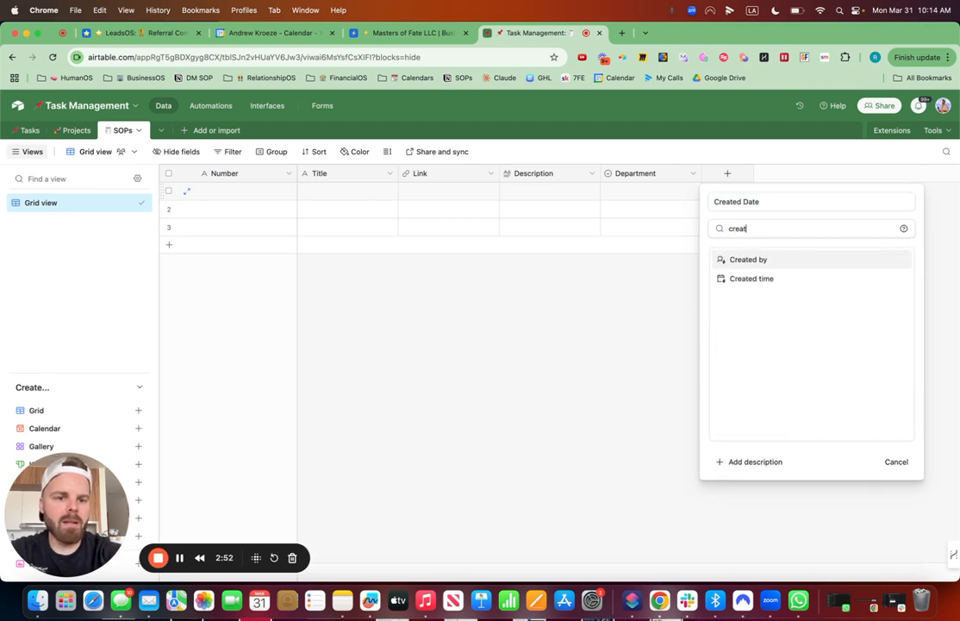
pyautogui.click(743, 278)
pyautogui.click(715, 310)
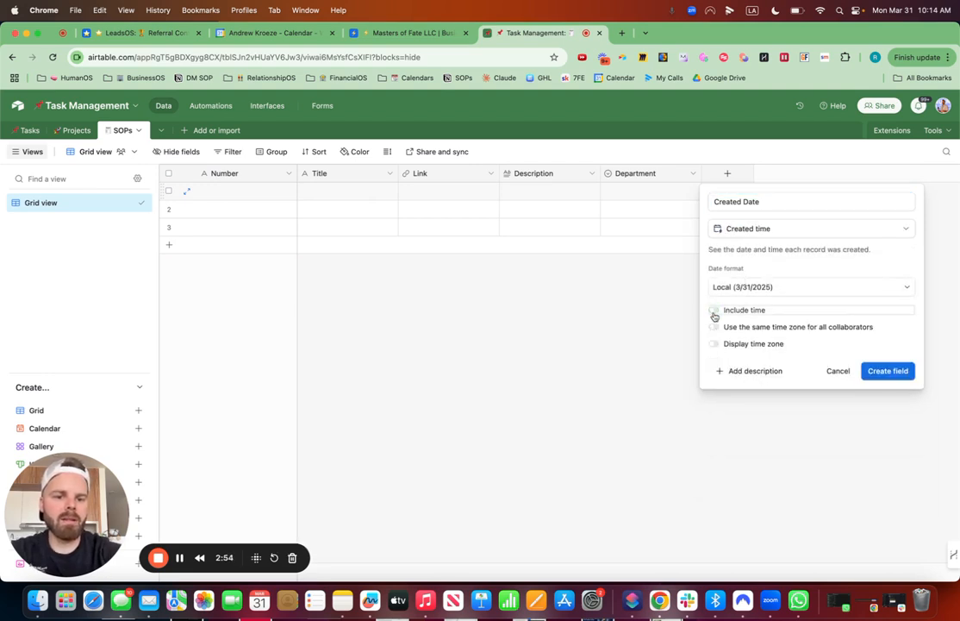
pyautogui.click(879, 374)
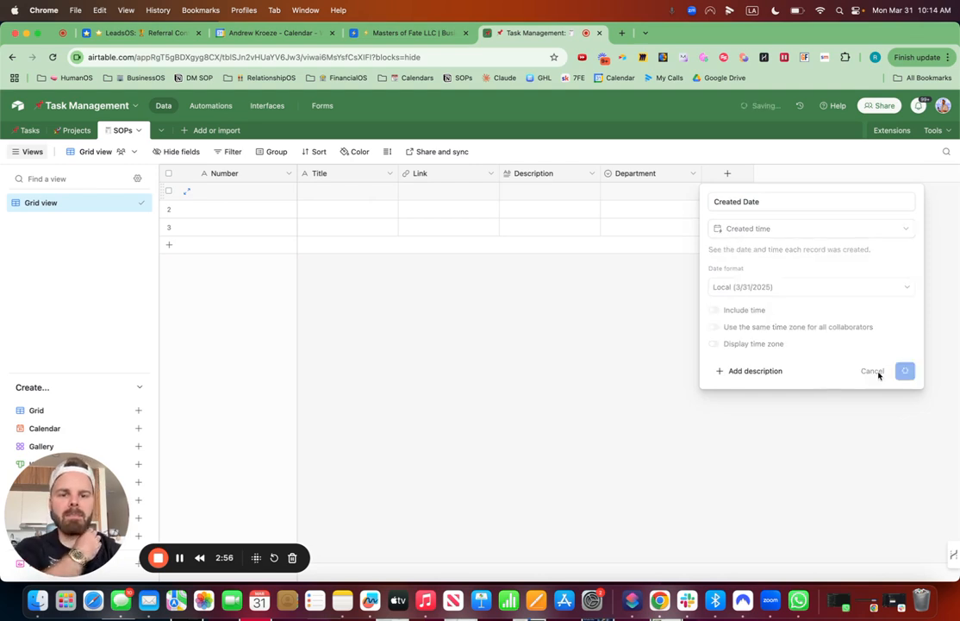
# Step: Add a User field named Responsible to the SOPs table
pyautogui.click(829, 173)
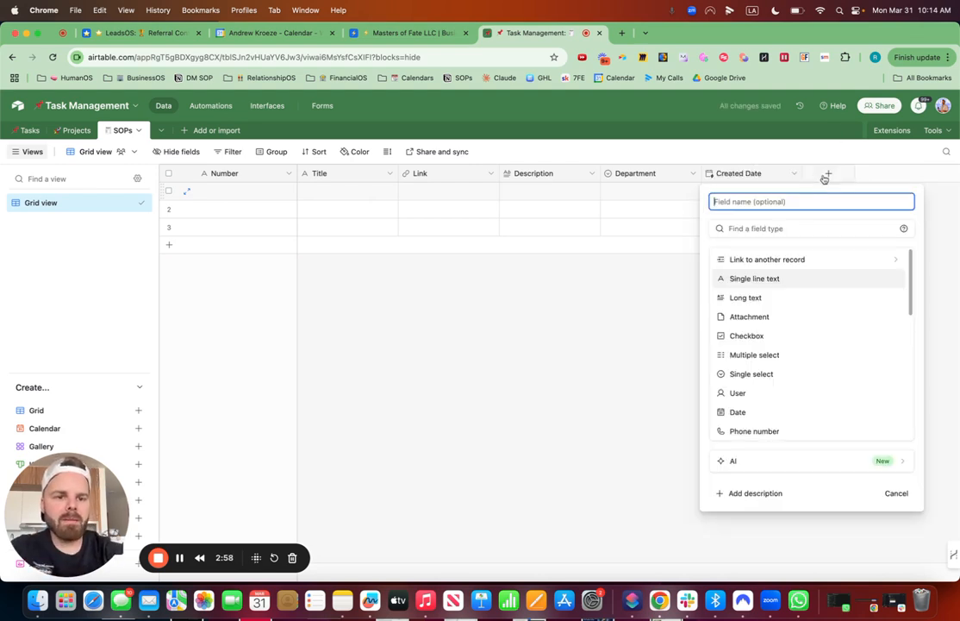
pyautogui.write('Respon')
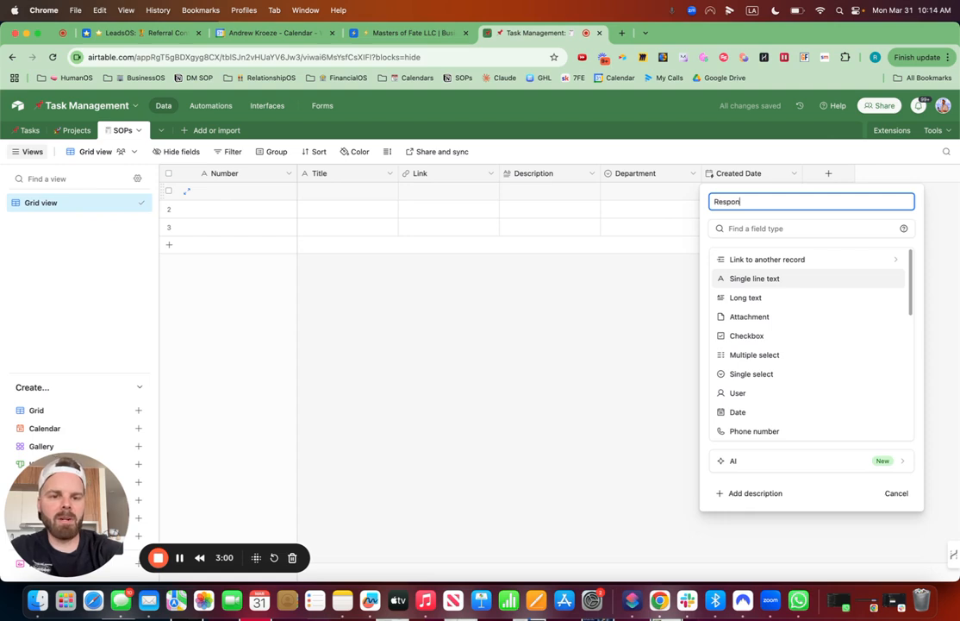
pyautogui.write('sible')
pyautogui.click(733, 229)
pyautogui.write('use')
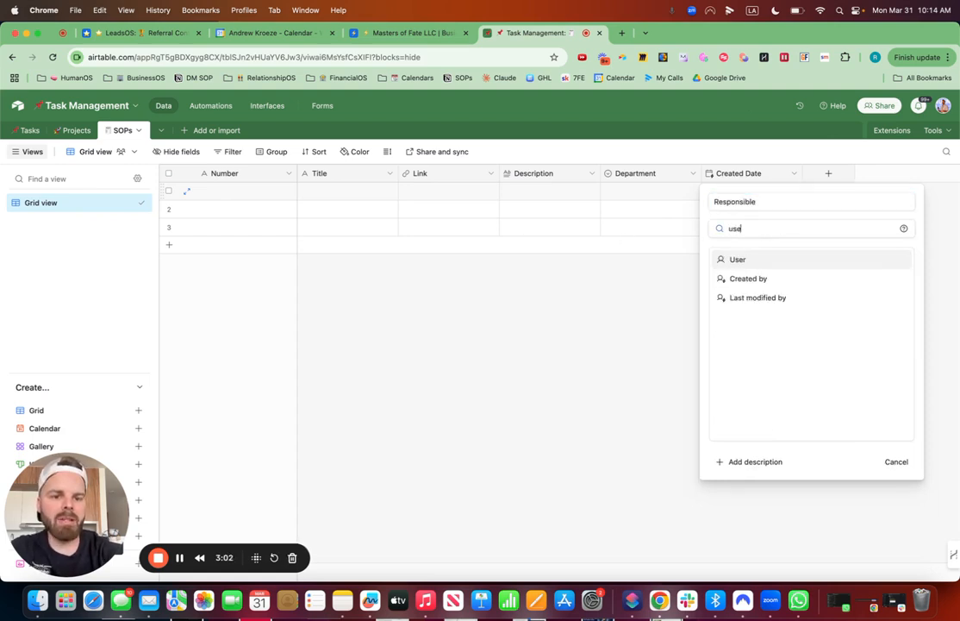
pyautogui.click(755, 259)
pyautogui.click(888, 360)
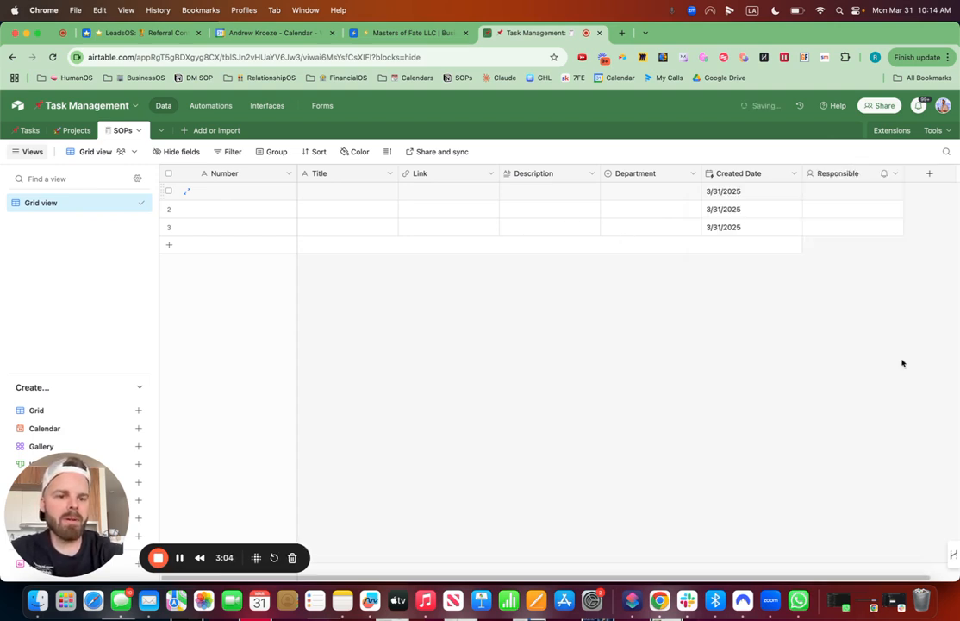
# Step: Add a checkbox field named Assign to the SOPs table
pyautogui.click(929, 173)
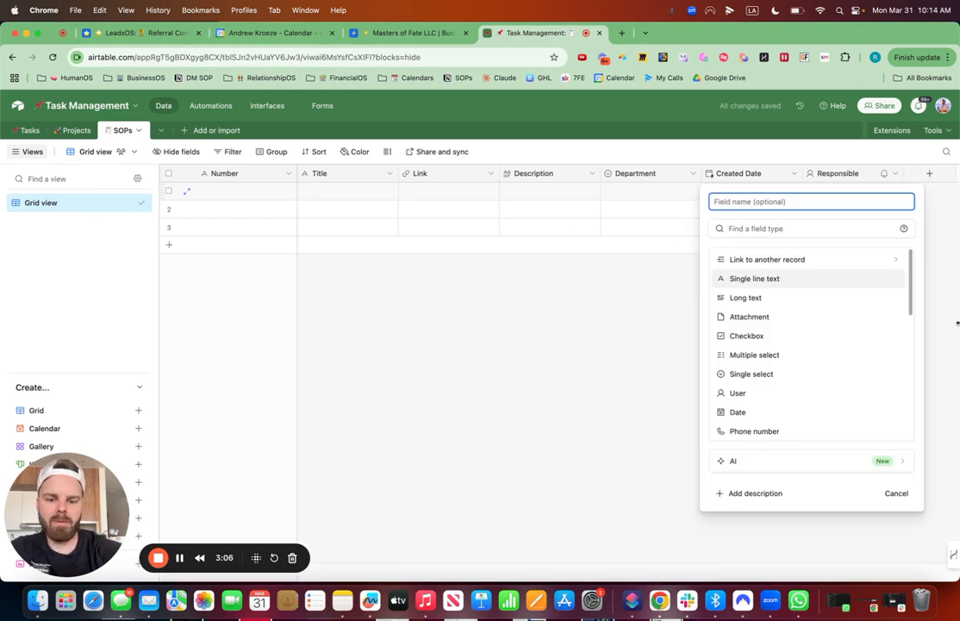
pyautogui.write('Assign')
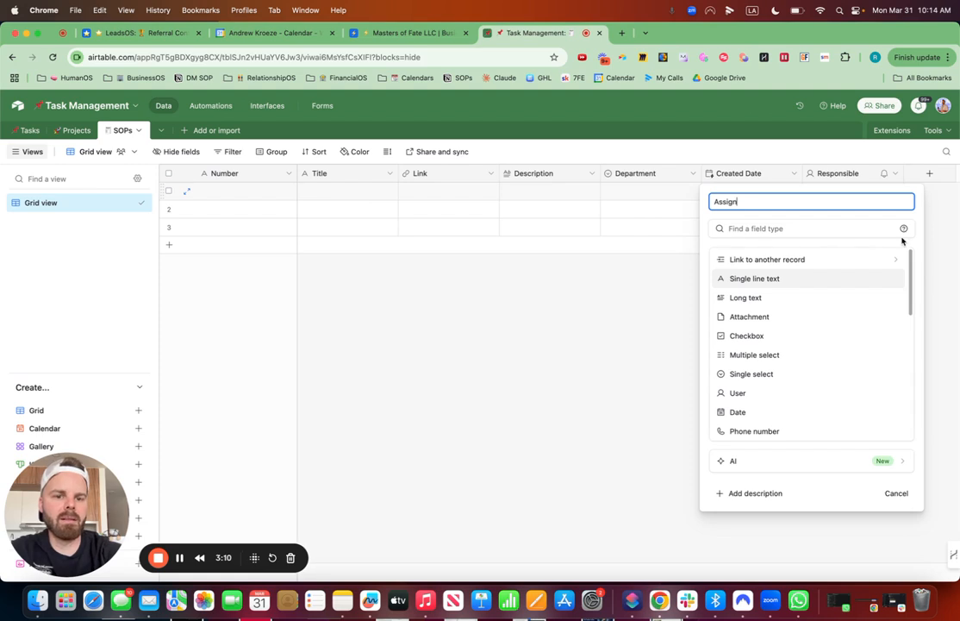
pyautogui.click(816, 224)
pyautogui.write('check')
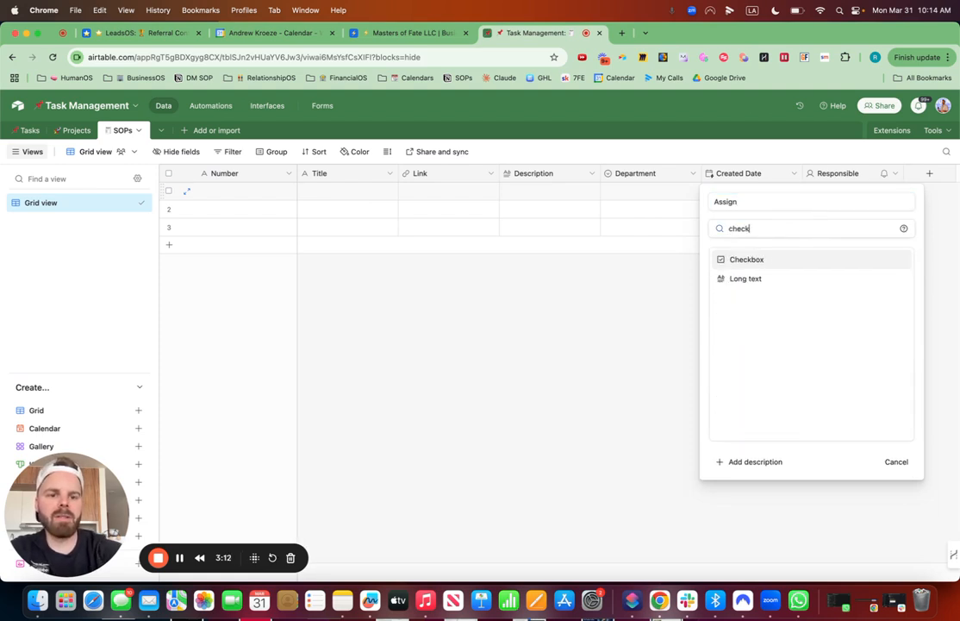
pyautogui.click(777, 261)
pyautogui.click(892, 347)
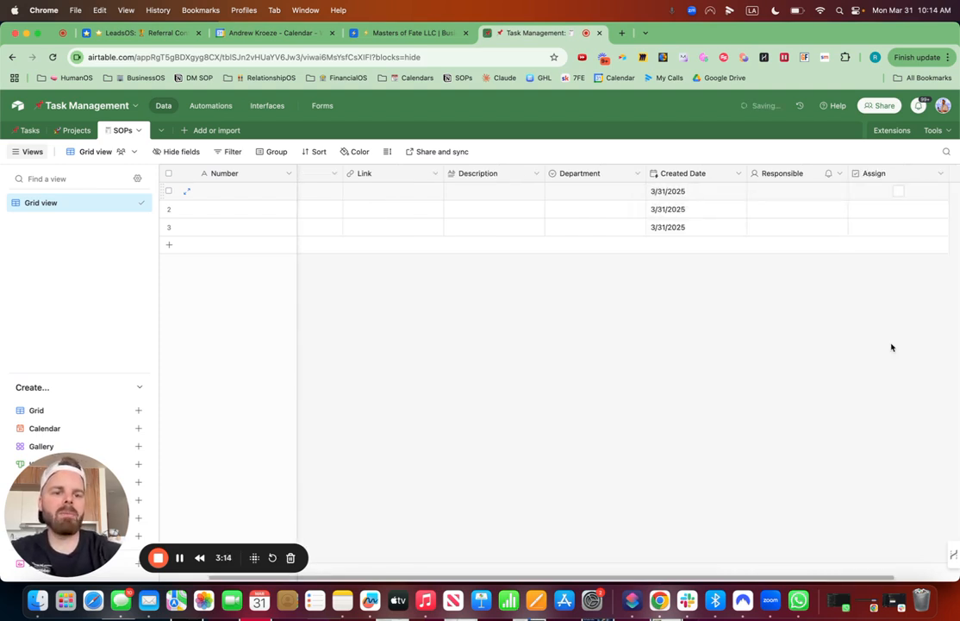
pyautogui.hscroll(-2, 738, 322)
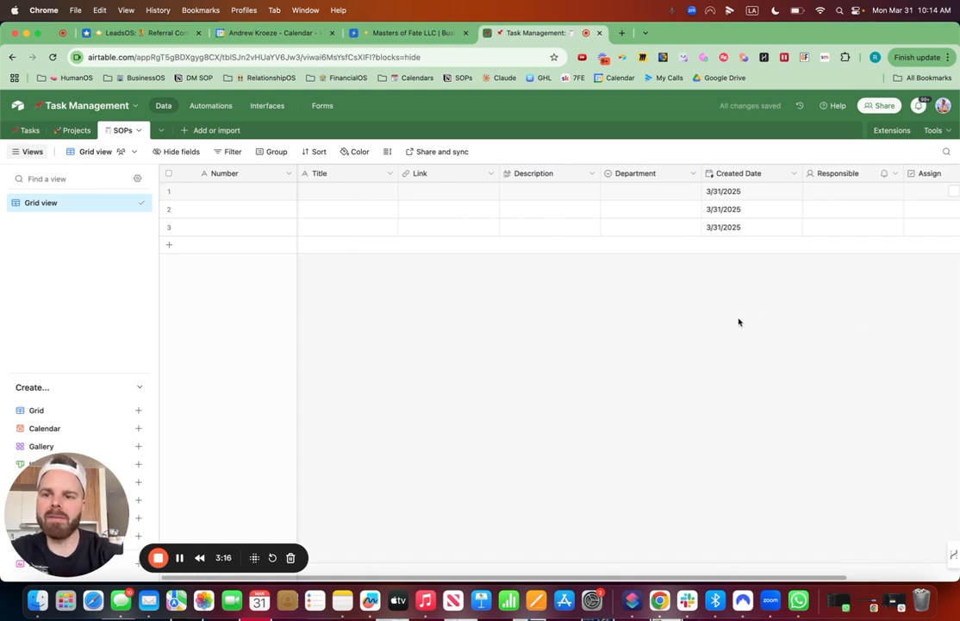
# Step: Enter #R001 as the Number of the first record in the SOPs table
pyautogui.click(242, 190)
pyautogui.click(242, 191)
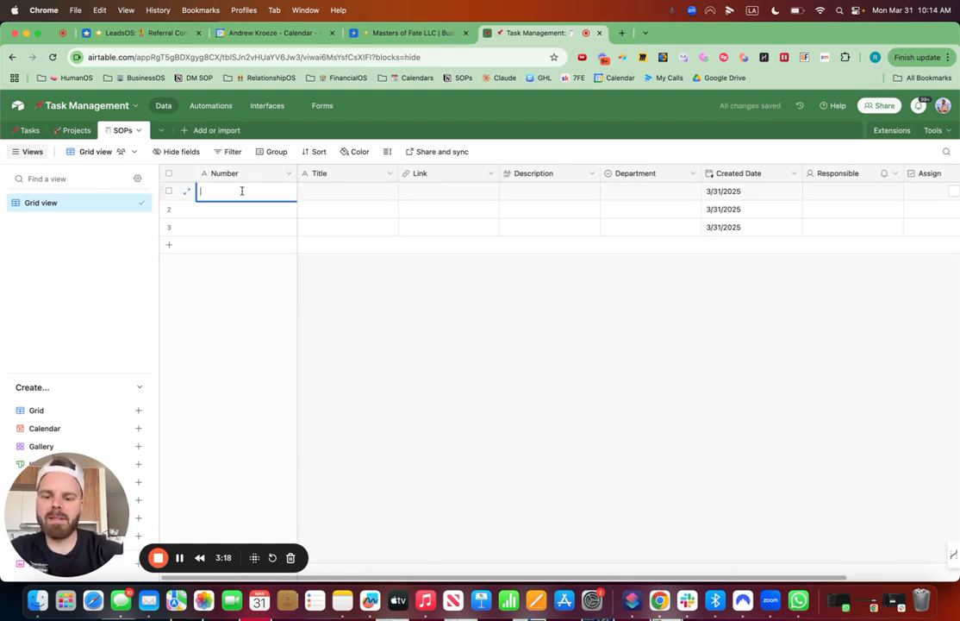
pyautogui.write('R')
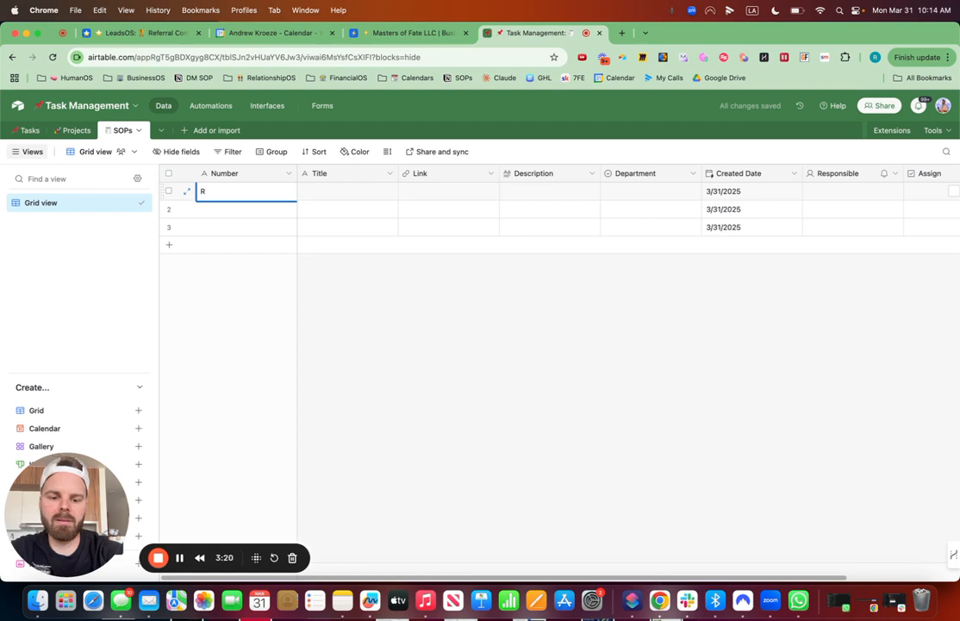
pyautogui.write('001')
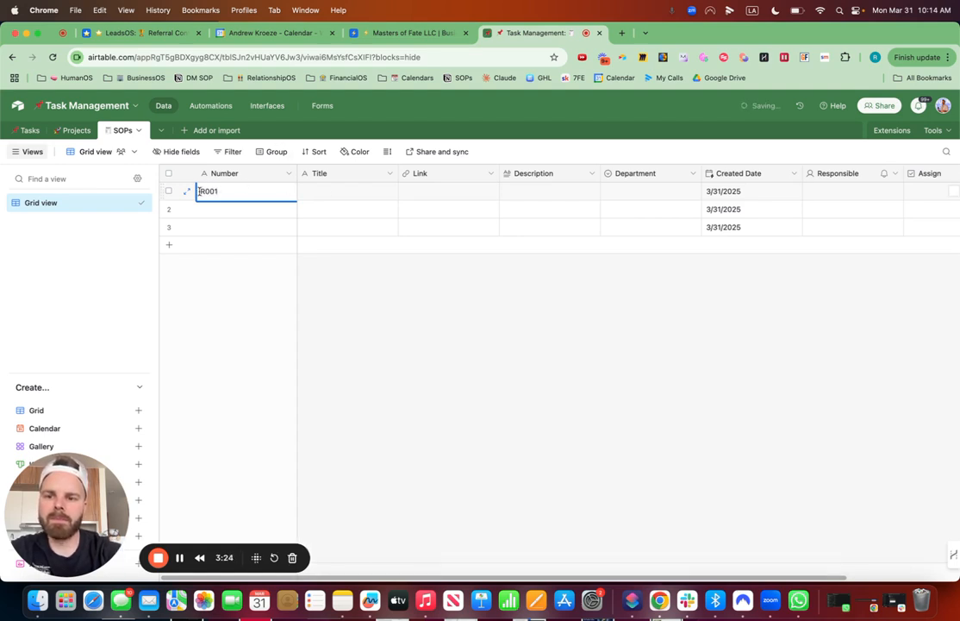
pyautogui.write('#')
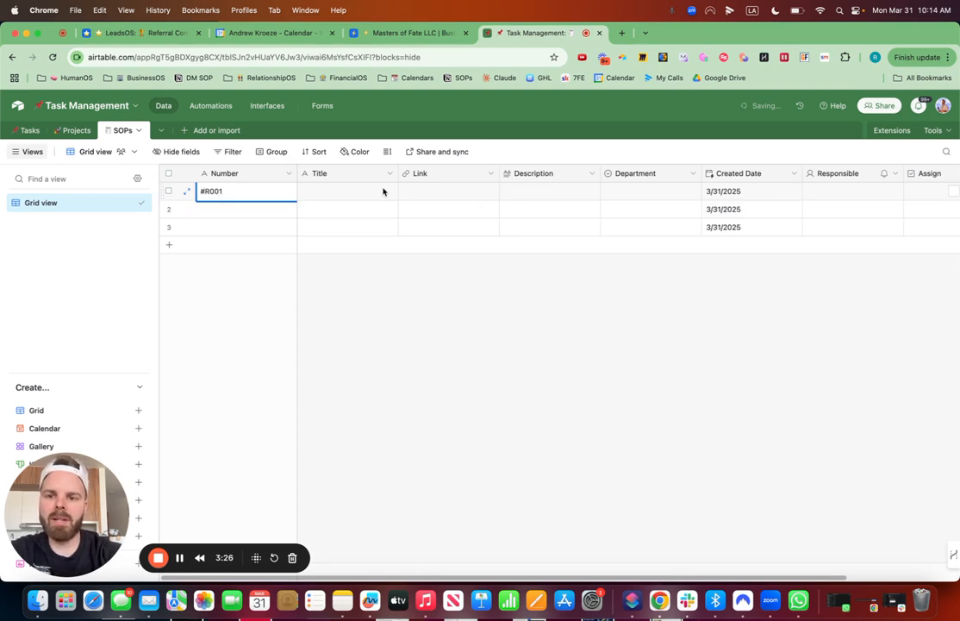
# Step: Copy the title "How to Create a playbook (SOP)" from the BusinessOS base's New SOPs table into the first SOPs record's Title
pyautogui.click(372, 190)
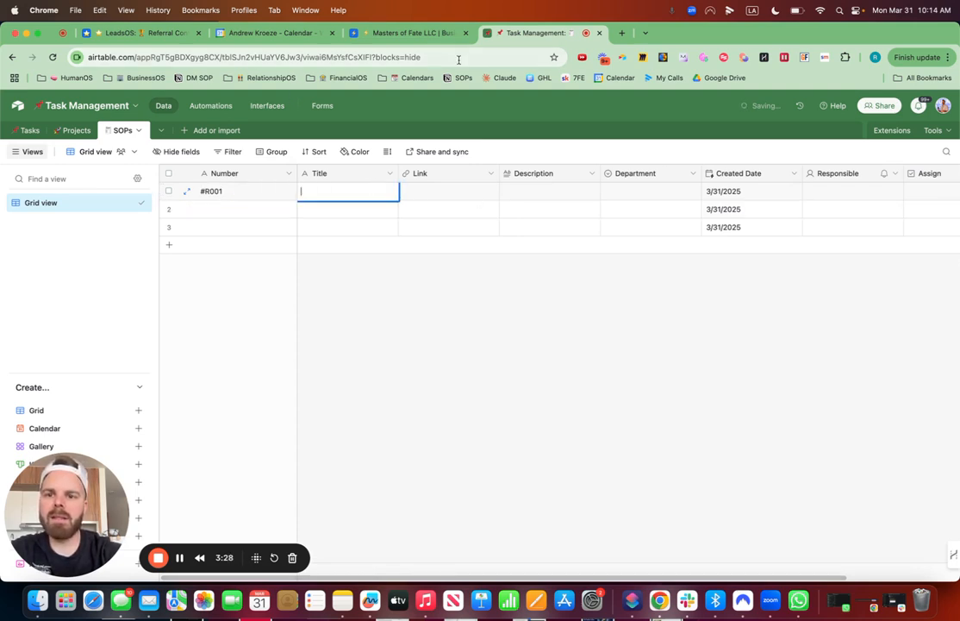
pyautogui.click(409, 35)
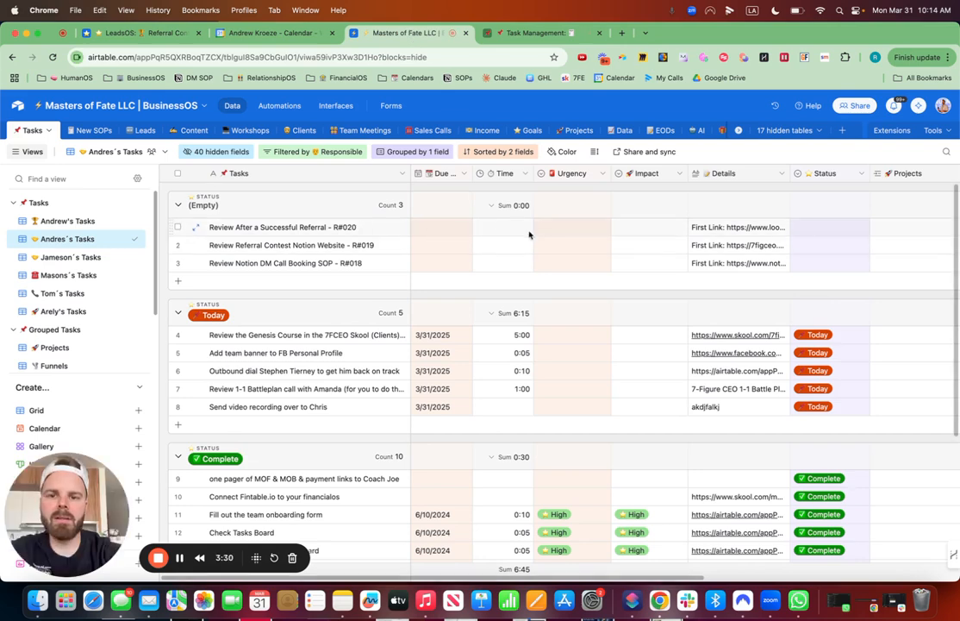
pyautogui.click(95, 130)
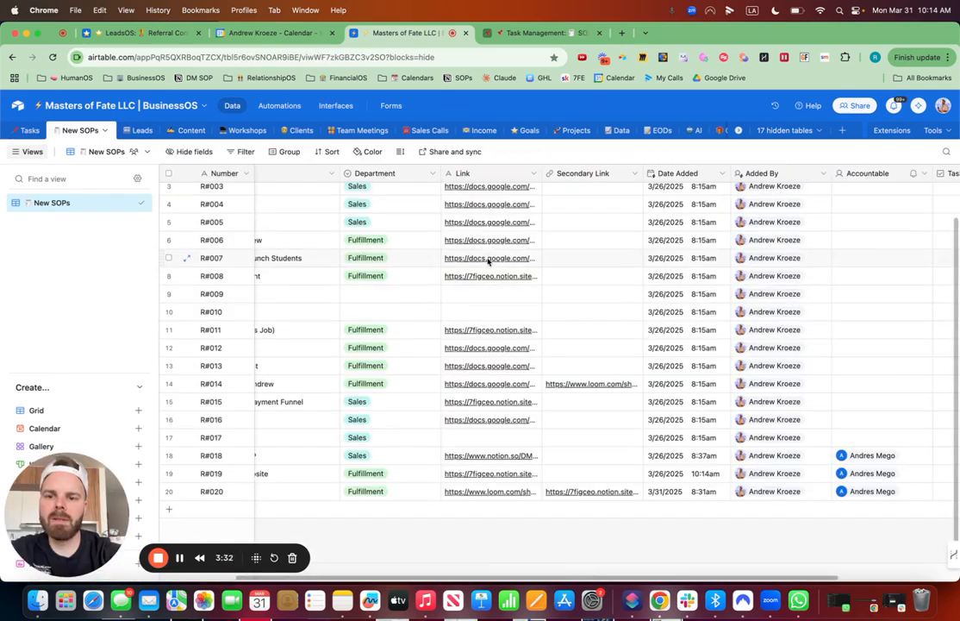
pyautogui.click(371, 193)
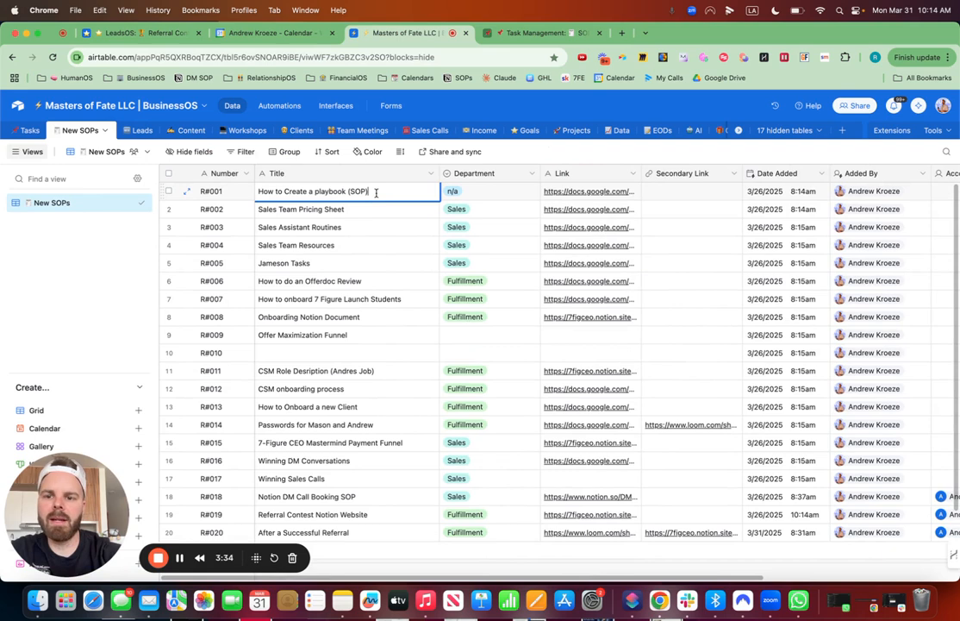
pyautogui.moveTo(375, 192); pyautogui.dragTo(247, 197)
pyautogui.press('super+c')
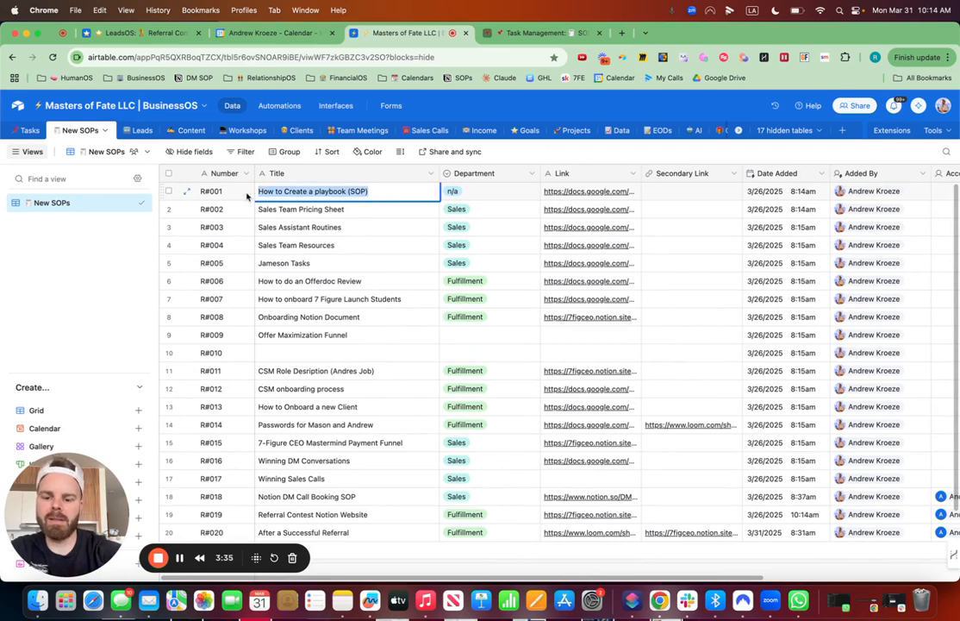
pyautogui.click(548, 33)
pyautogui.press('super+v')
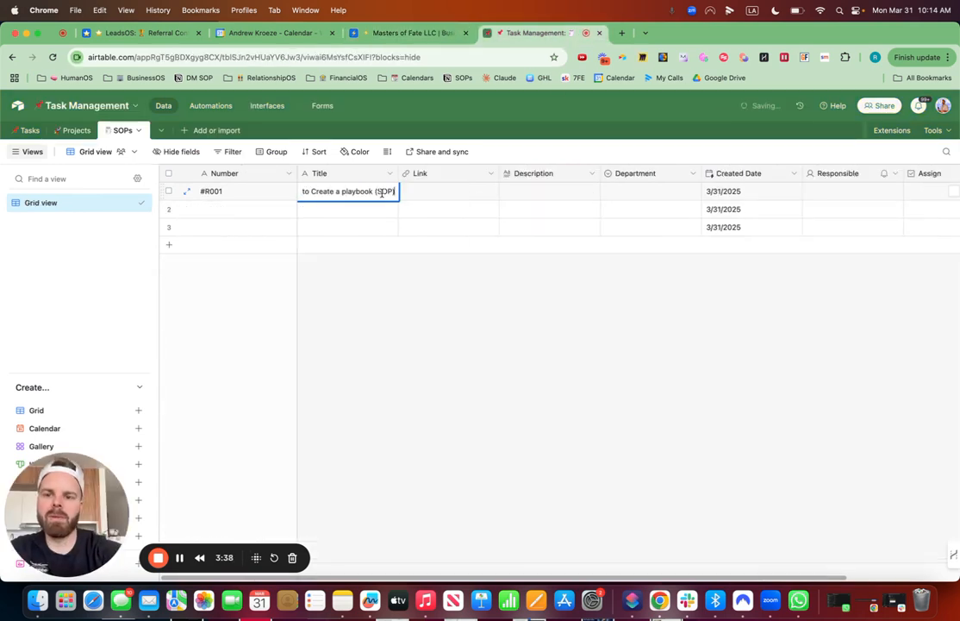
# Step: Open the playbook document linked in the New SOPs table and copy its URL into the Link of record #R001
pyautogui.click(169, 33)
pyautogui.click(405, 32)
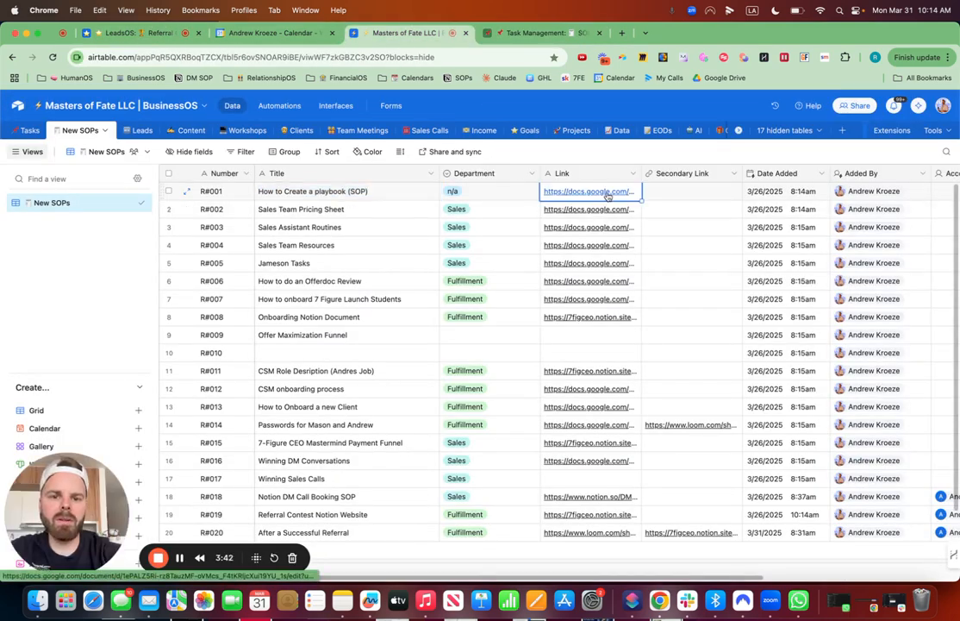
pyautogui.click(607, 192)
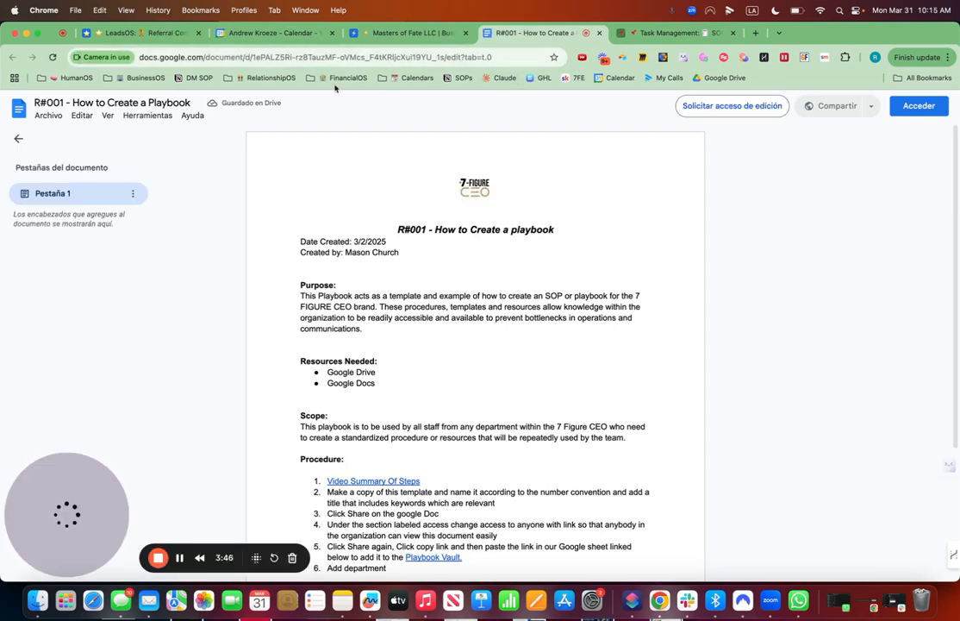
pyautogui.click(438, 57)
pyautogui.press('super+c')
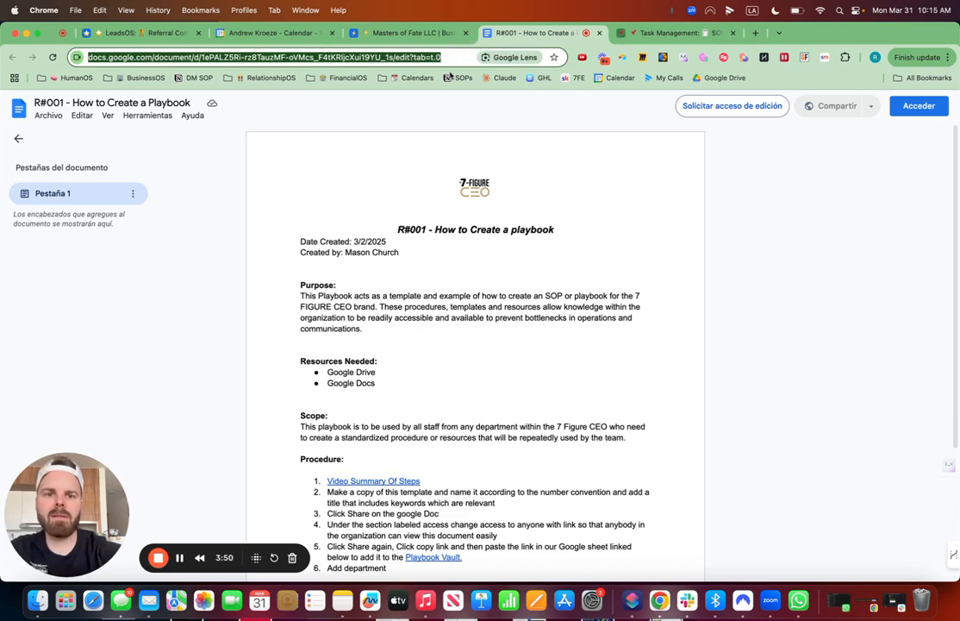
pyautogui.click(669, 34)
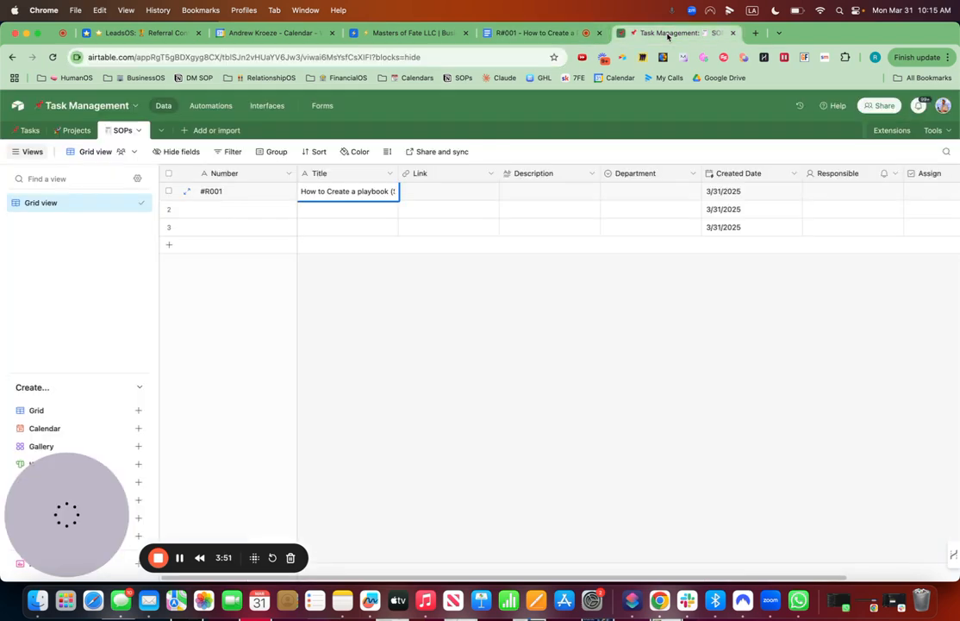
pyautogui.doubleClick(437, 190)
pyautogui.press('super+v')
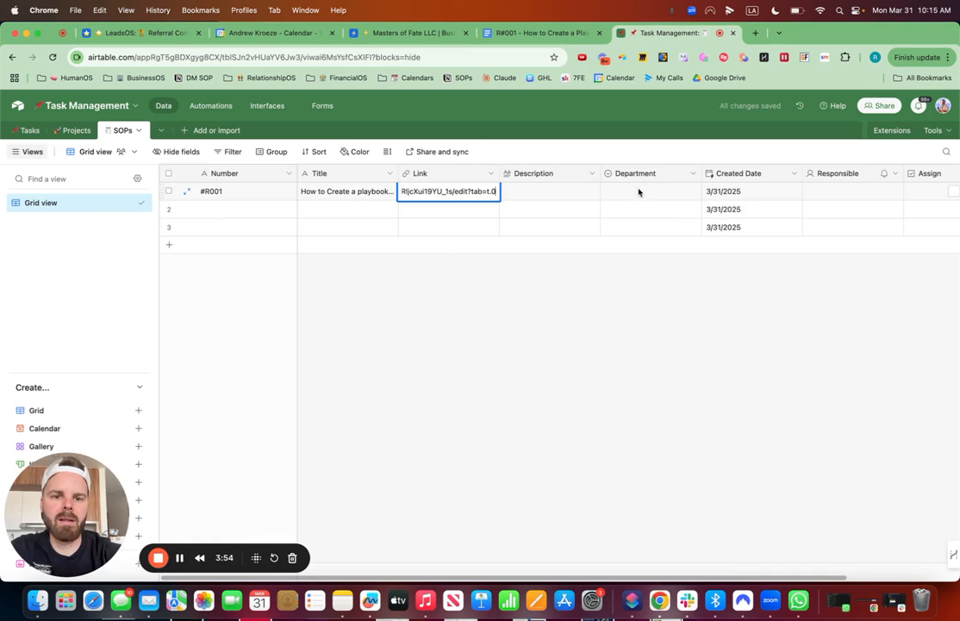
# Step: Set the Department of record #R001 to Operations and choose a team member as Responsible
pyautogui.doubleClick(639, 192)
pyautogui.click(641, 312)
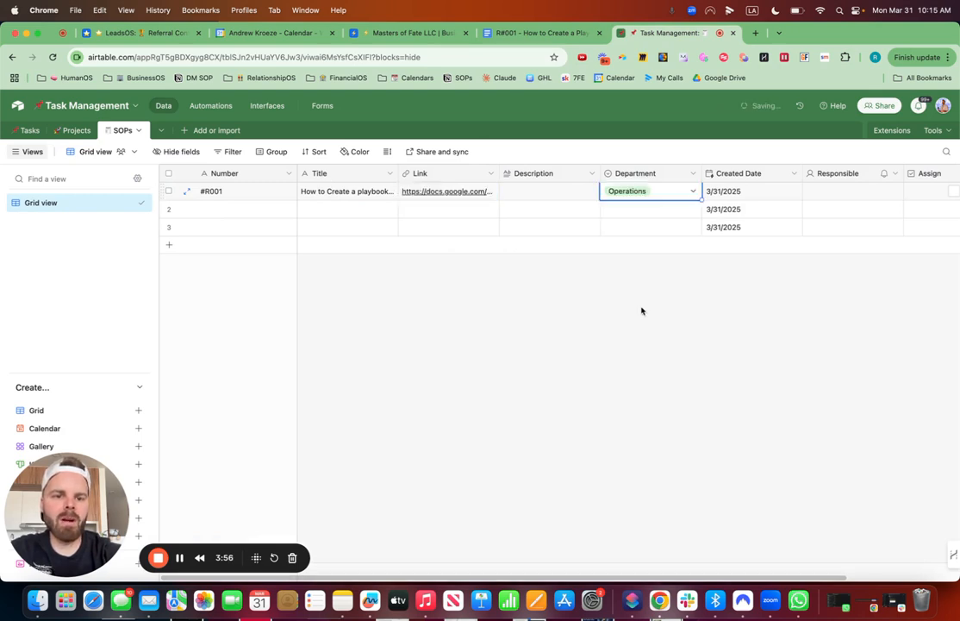
pyautogui.doubleClick(834, 199)
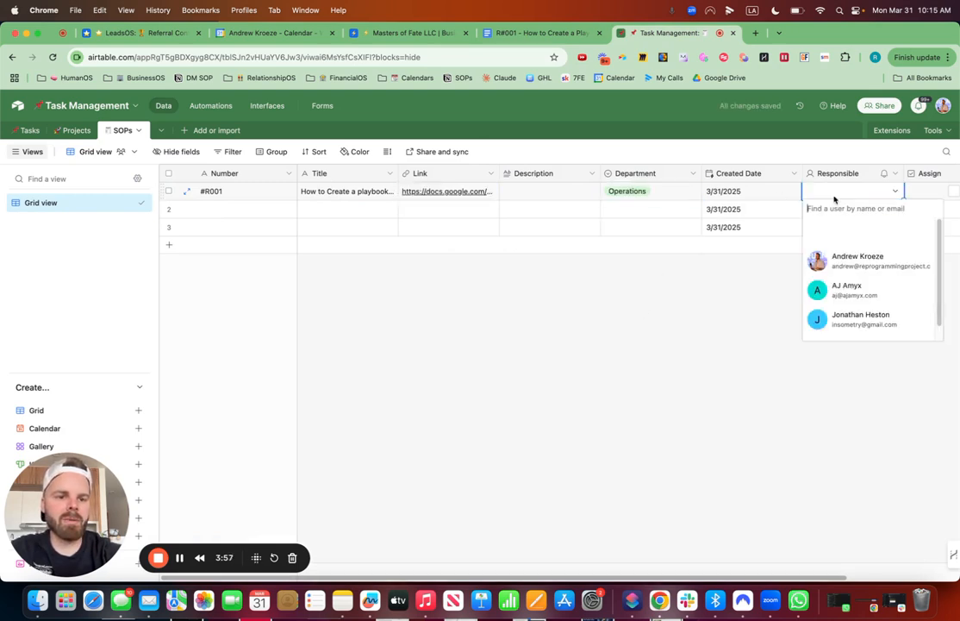
pyautogui.click(844, 297)
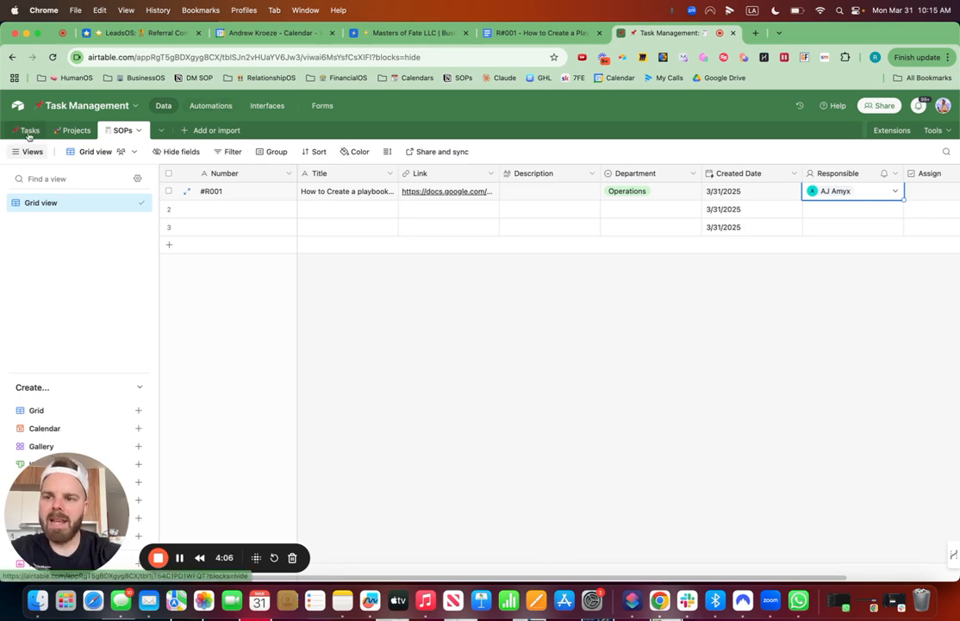
# Step: Create a new automation in the Task Management base named Assign SOP Tasks
pyautogui.click(213, 105)
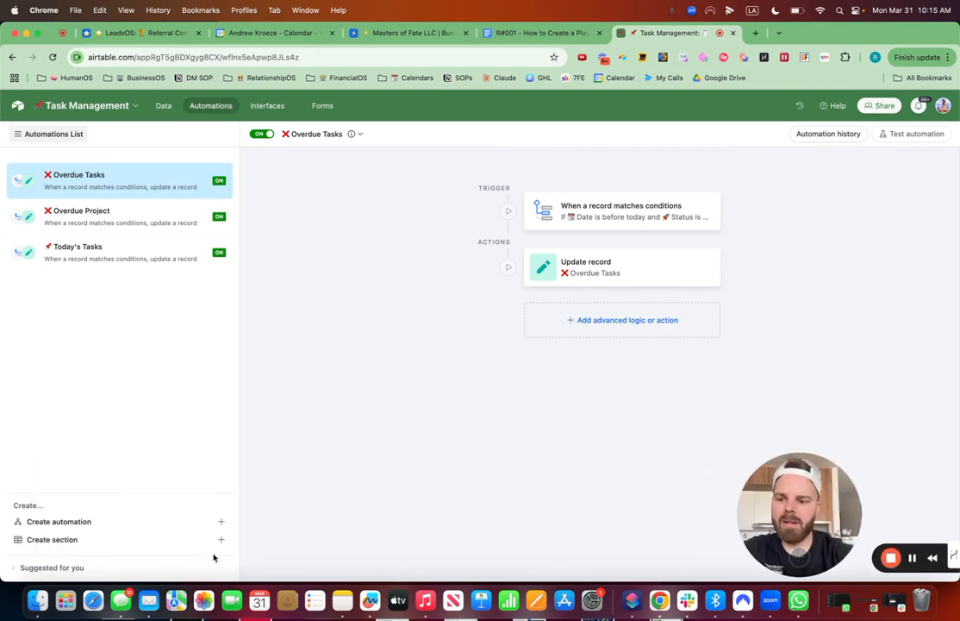
pyautogui.click(112, 522)
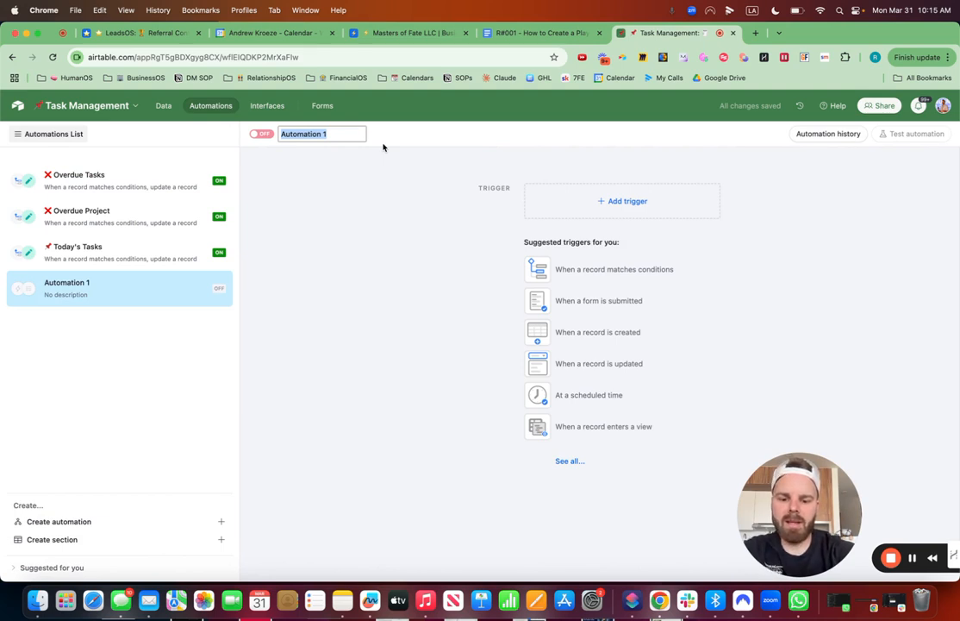
pyautogui.write('Assign SOP Tasks')
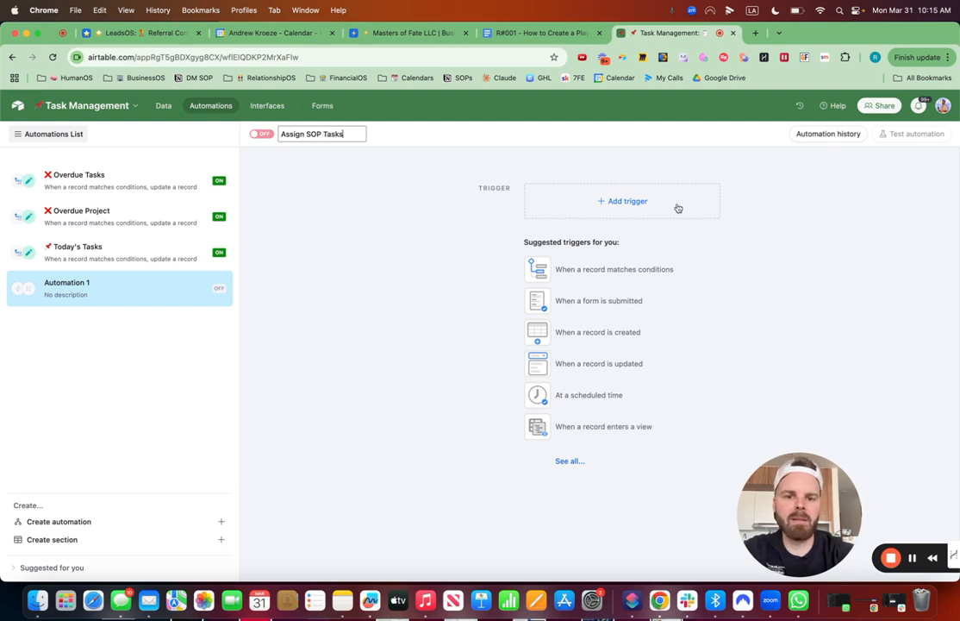
# Step: Add a "When record matches conditions" trigger on the SOPs table with the condition that Assign is checked
pyautogui.click(628, 200)
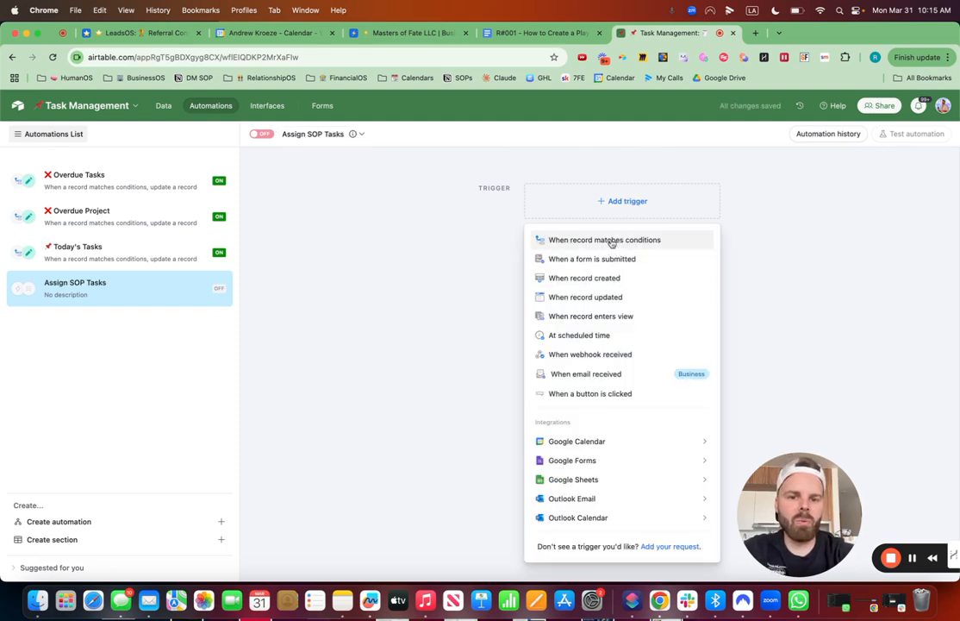
pyautogui.click(611, 241)
pyautogui.click(788, 302)
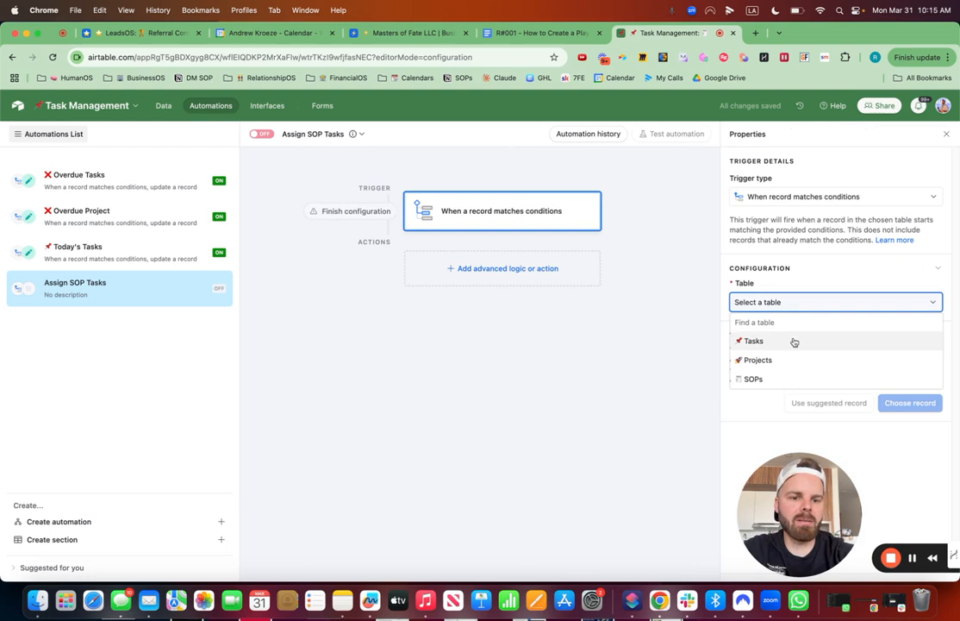
pyautogui.click(765, 379)
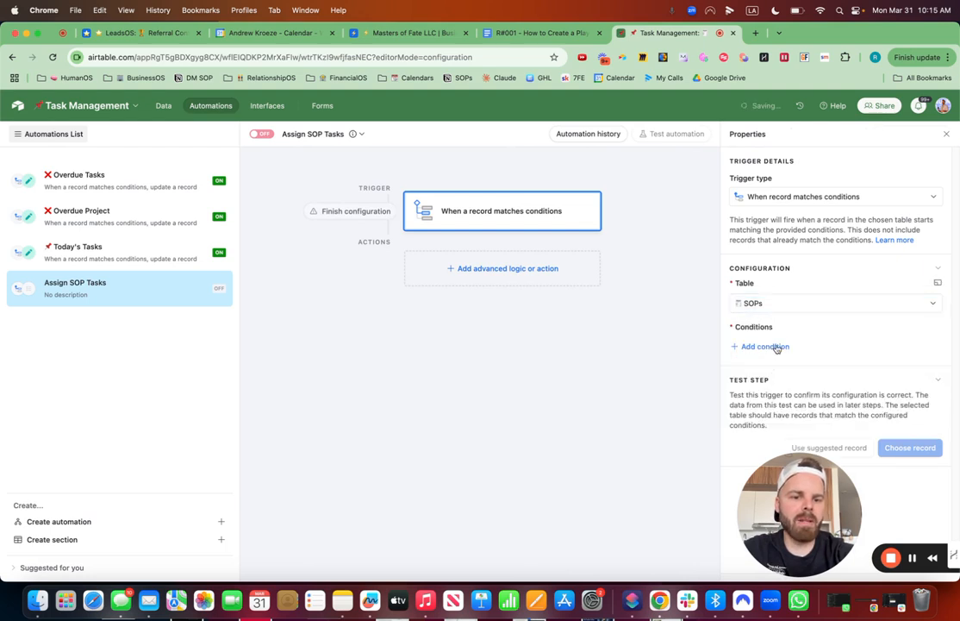
pyautogui.click(765, 346)
pyautogui.click(804, 349)
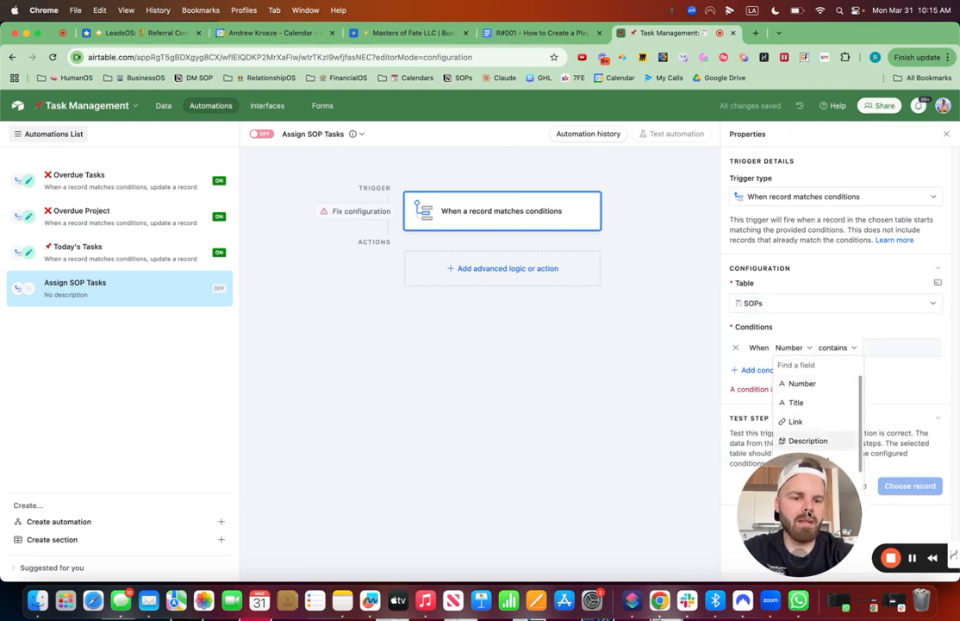
pyautogui.moveTo(802, 496); pyautogui.dragTo(566, 495)
pyautogui.click(804, 349)
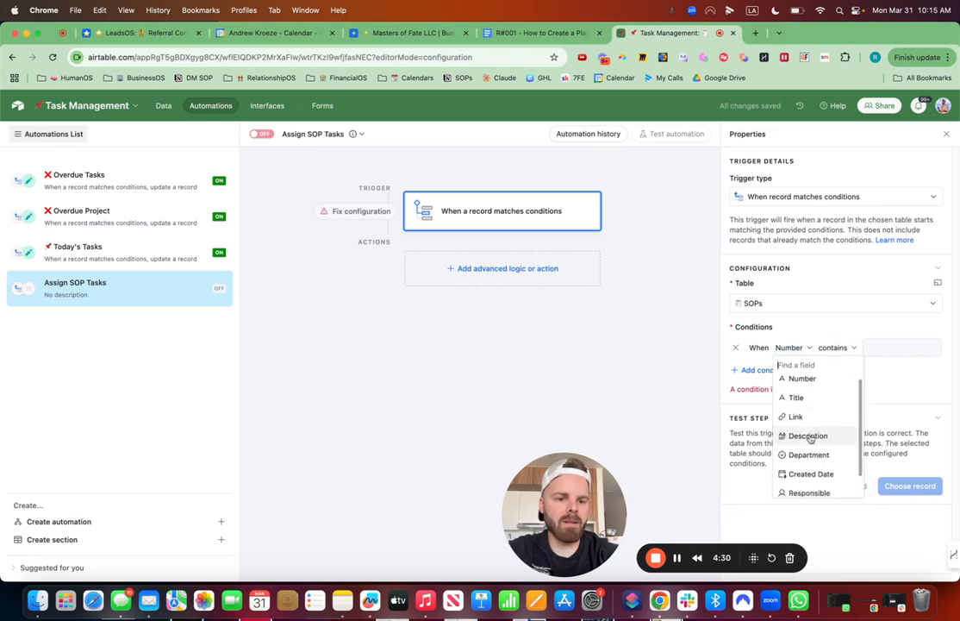
pyautogui.scroll(-2, 808, 448)
pyautogui.click(810, 488)
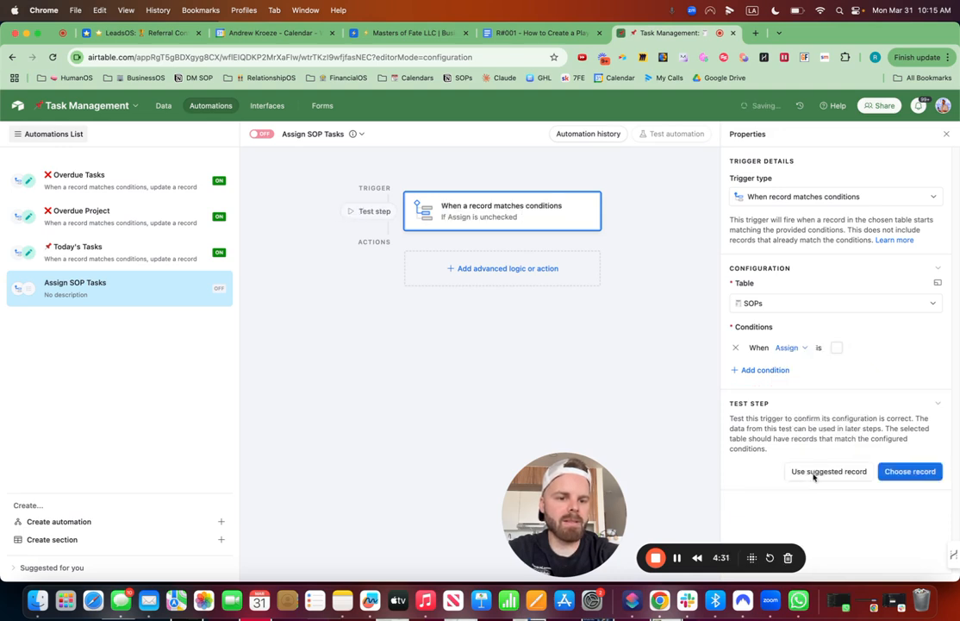
pyautogui.click(837, 347)
# Step: Add a Create record action to the automation that targets the Tasks table
pyautogui.click(480, 268)
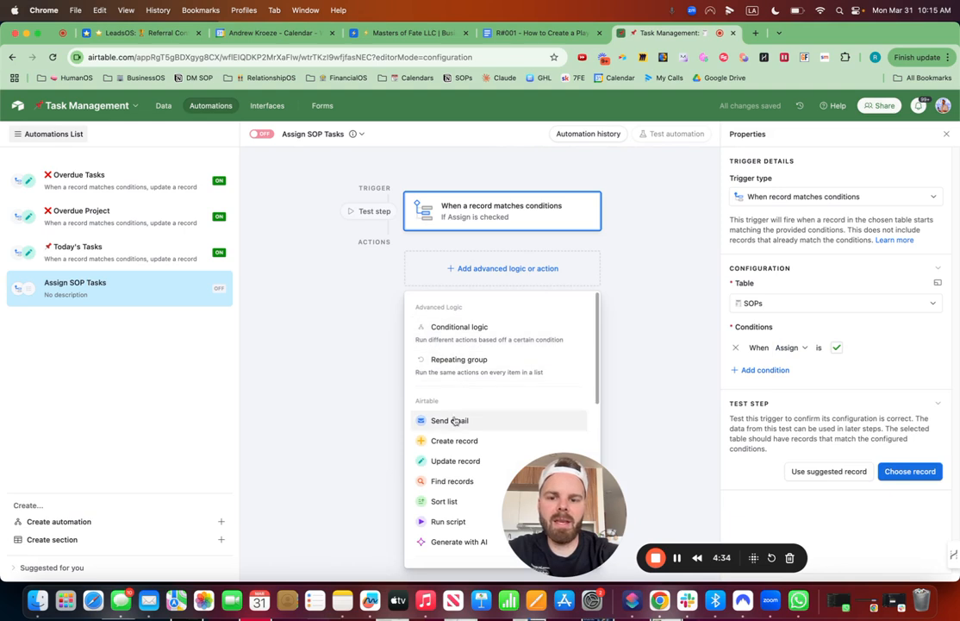
pyautogui.click(456, 441)
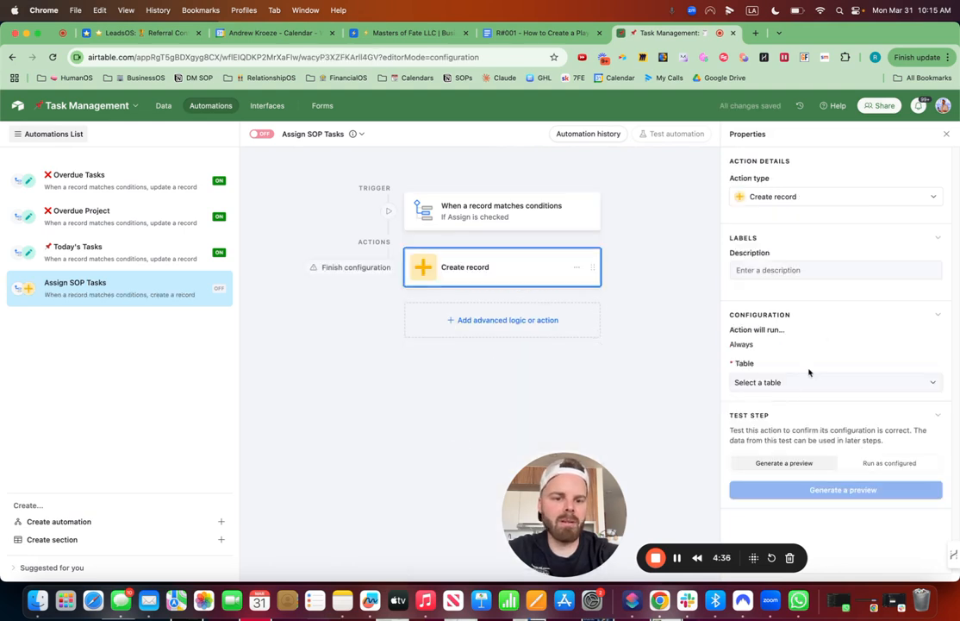
pyautogui.click(790, 382)
pyautogui.click(769, 421)
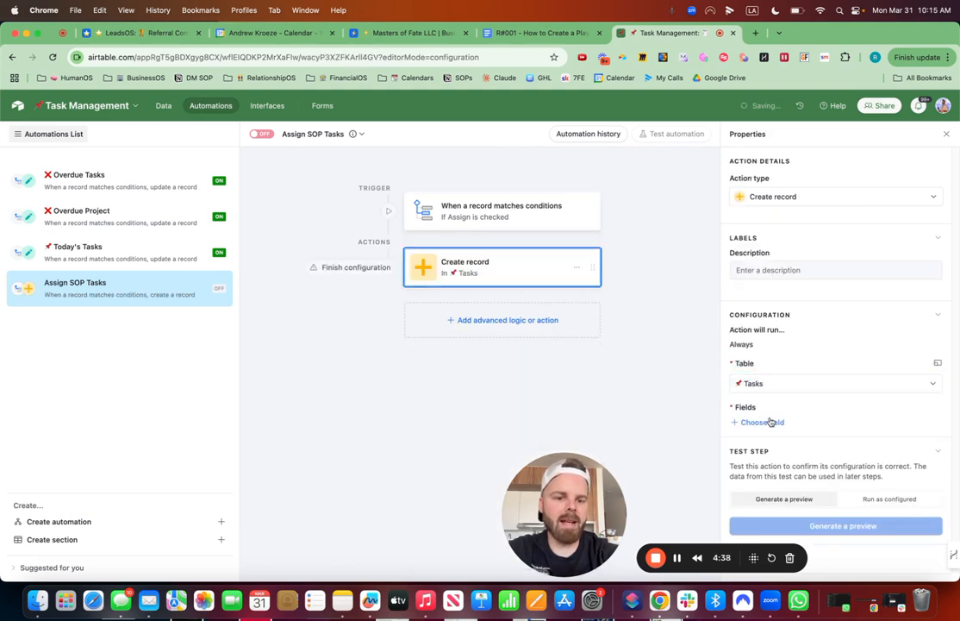
# Step: Add the Tasks name field to the Create record action with the value "Review", the trigger record's Title, a hyphen and its Number
pyautogui.click(773, 422)
pyautogui.click(774, 463)
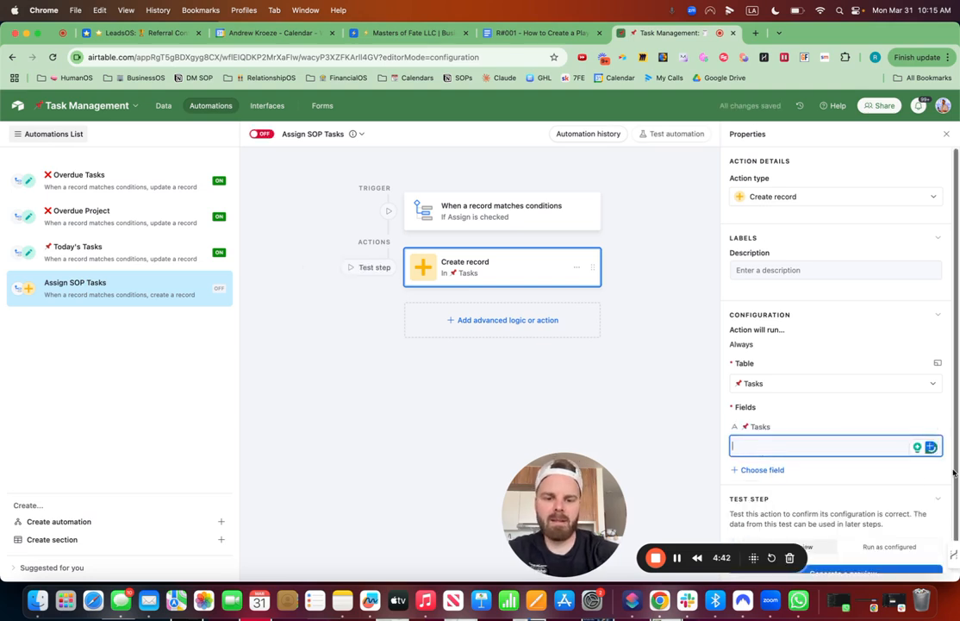
pyautogui.write('Review')
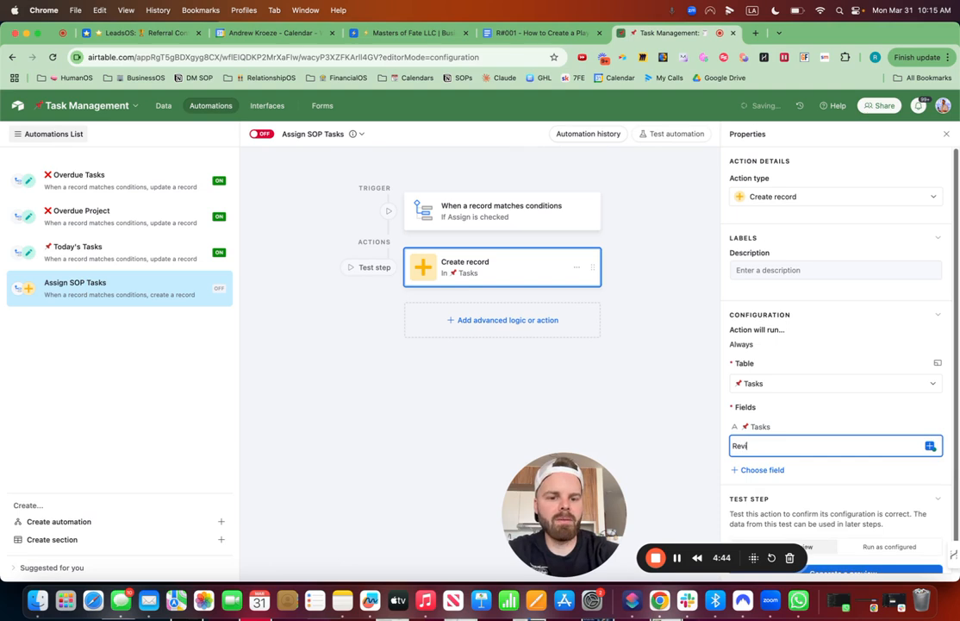
pyautogui.click(929, 445)
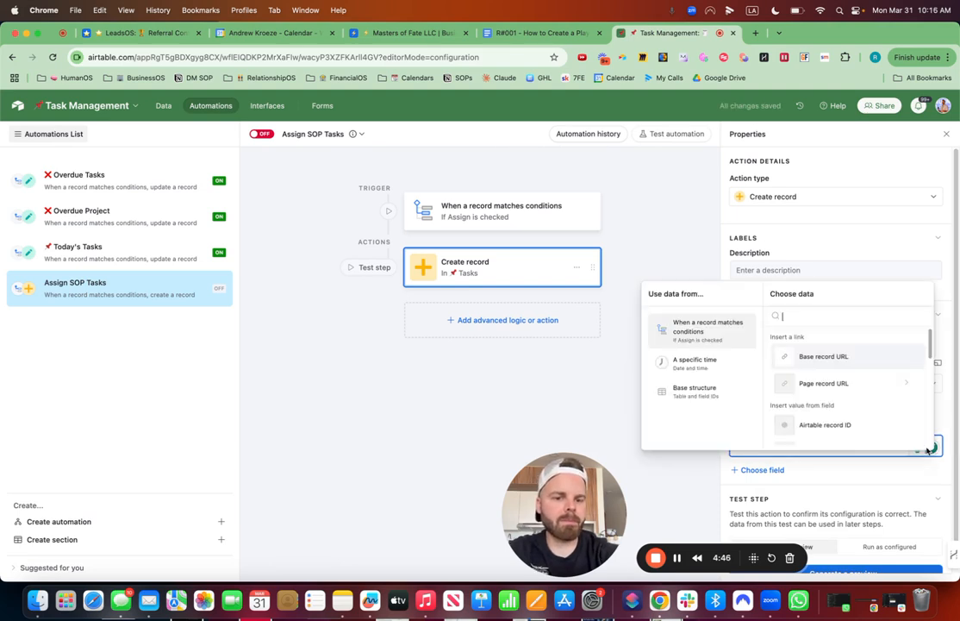
pyautogui.scroll(-3, 829, 353)
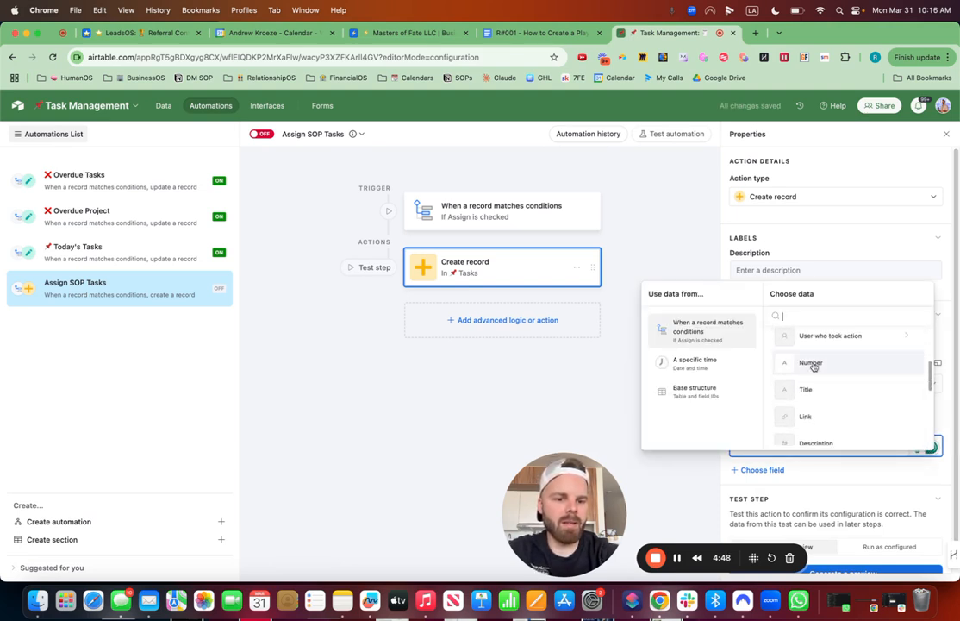
pyautogui.click(815, 391)
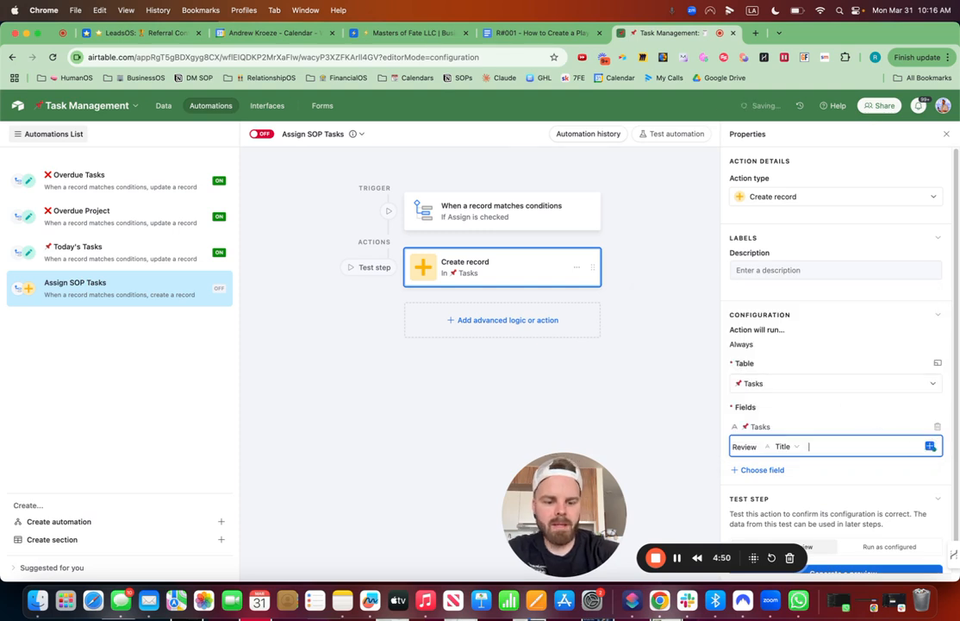
pyautogui.write('-')
pyautogui.click(929, 445)
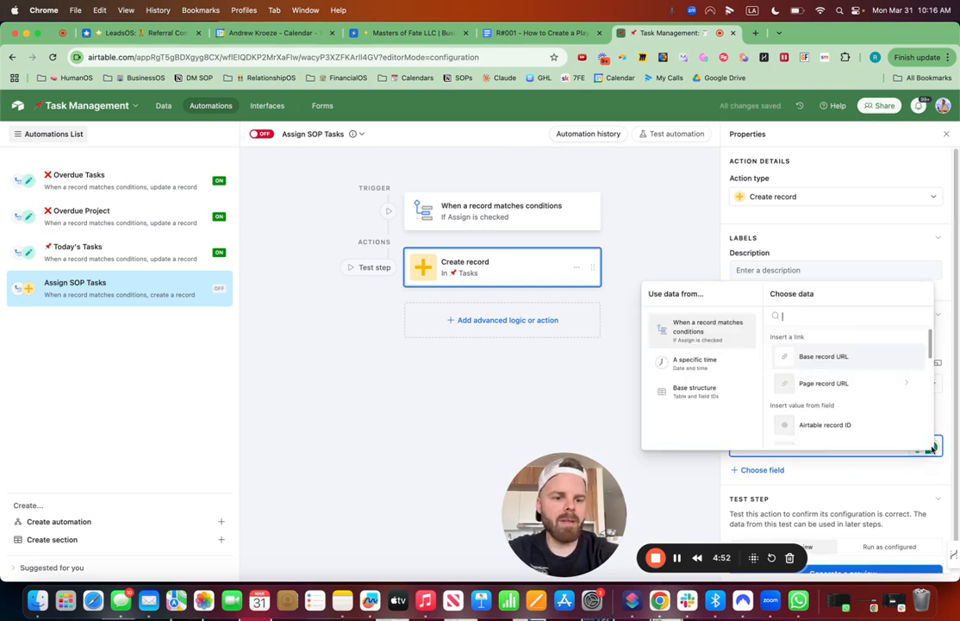
pyautogui.write('num')
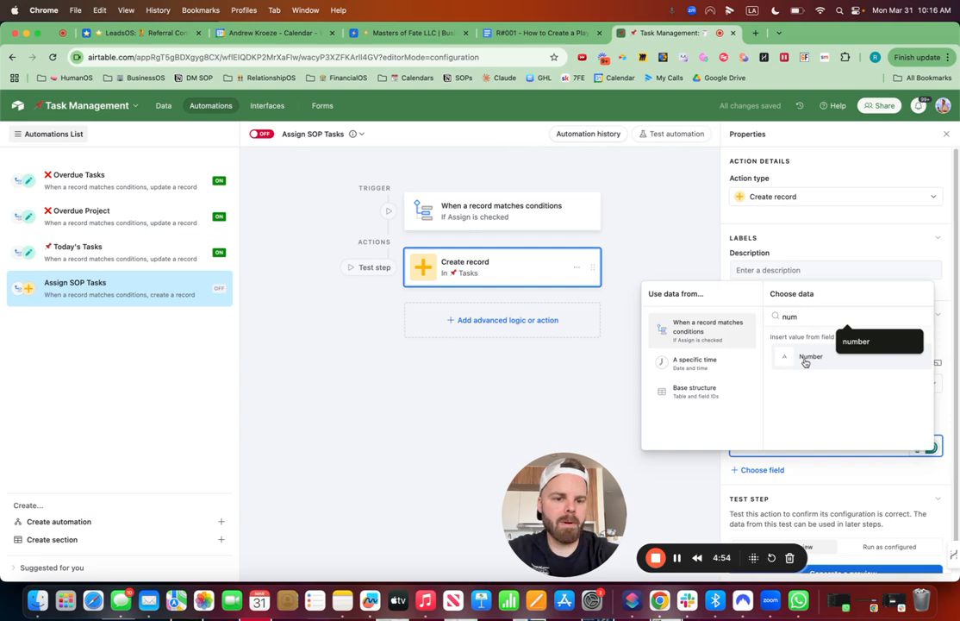
pyautogui.click(805, 359)
# Step: Add the Responsible field to the new task as a dynamic value using the Responsible ID from the trigger record
pyautogui.scroll(-1, 746, 455)
pyautogui.click(759, 443)
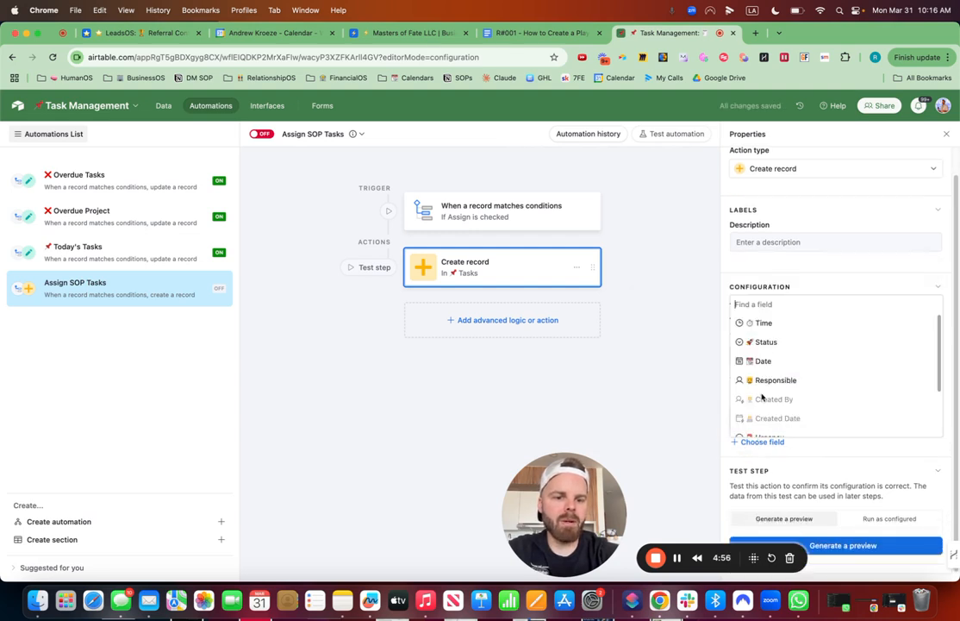
pyautogui.click(782, 379)
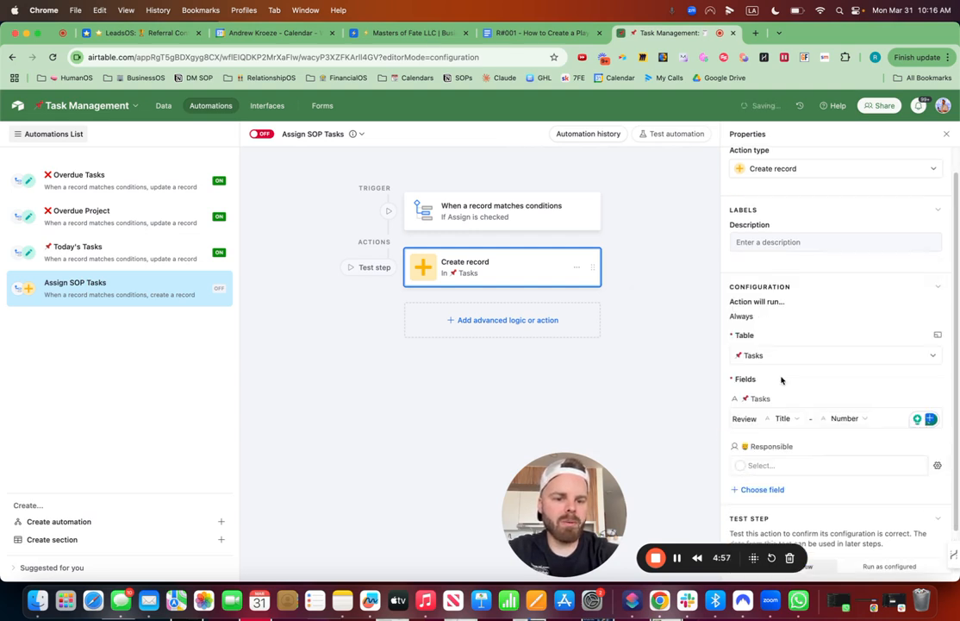
pyautogui.click(938, 467)
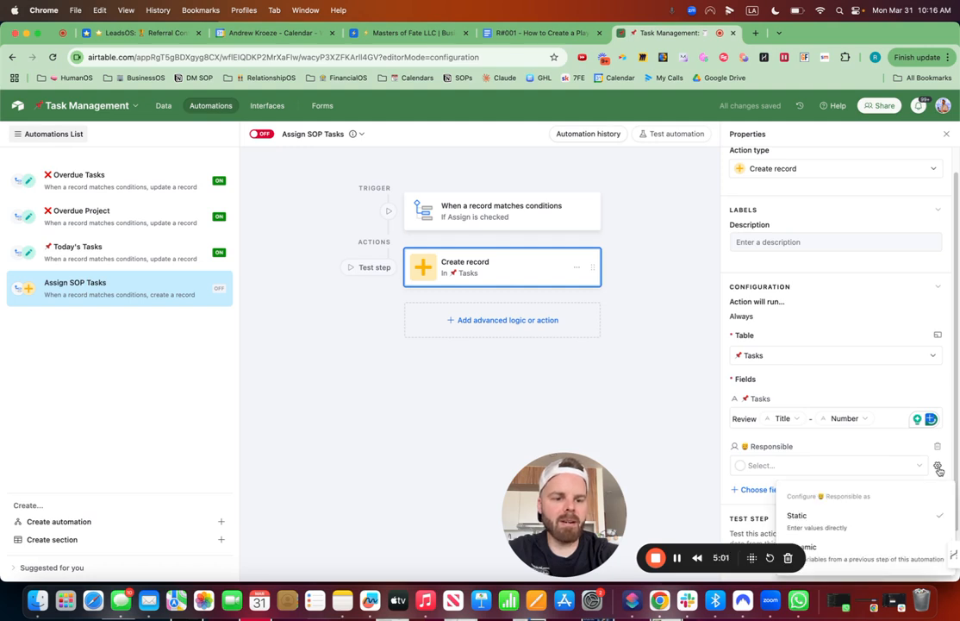
pyautogui.click(883, 559)
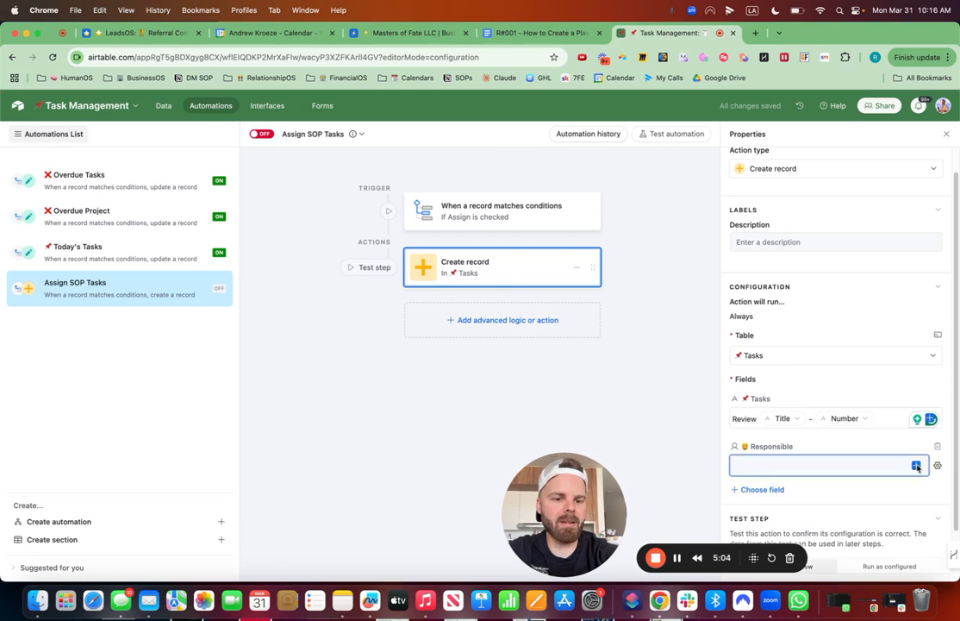
pyautogui.scroll(-5, 819, 397)
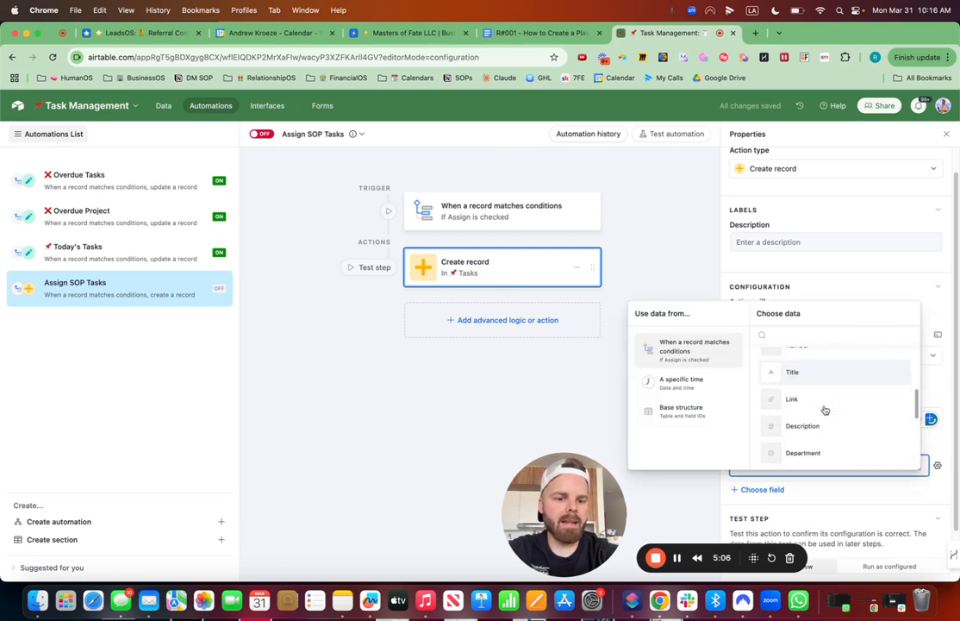
pyautogui.scroll(-3, 825, 405)
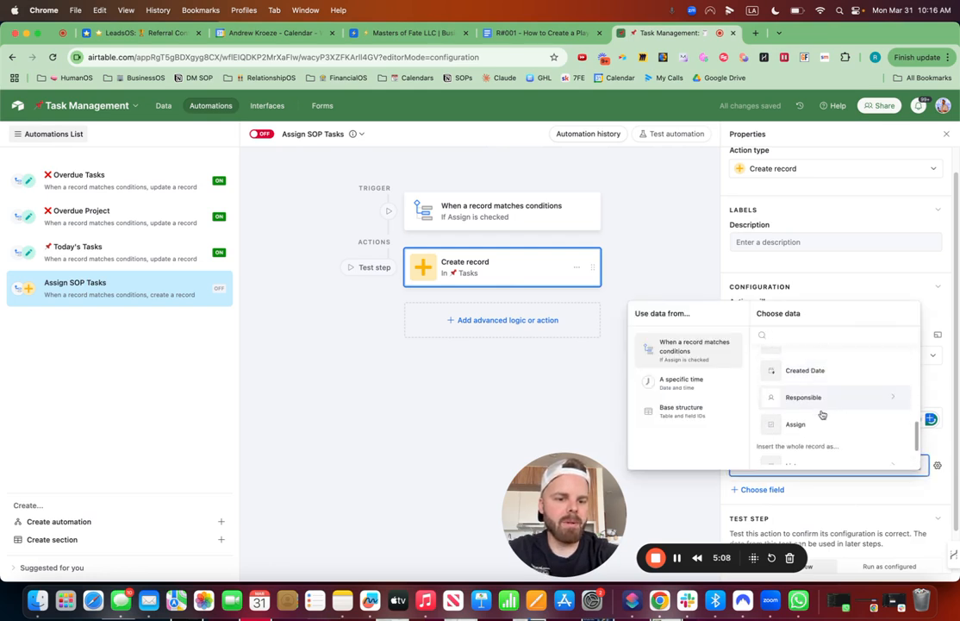
pyautogui.click(822, 400)
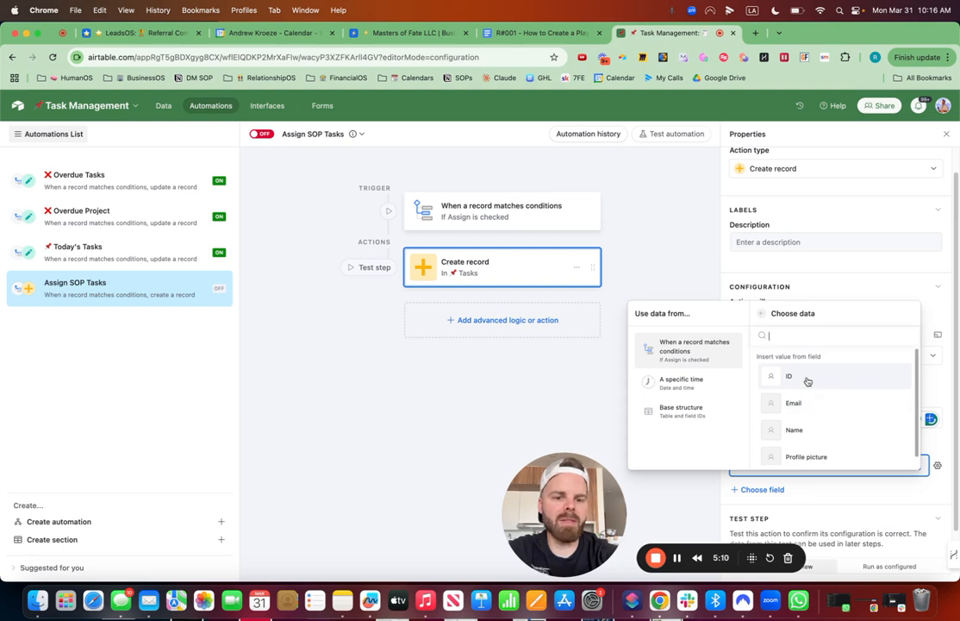
pyautogui.click(808, 381)
# Step: Add the Description field to the new task and insert the trigger record's Base record URL
pyautogui.scroll(-1, 800, 422)
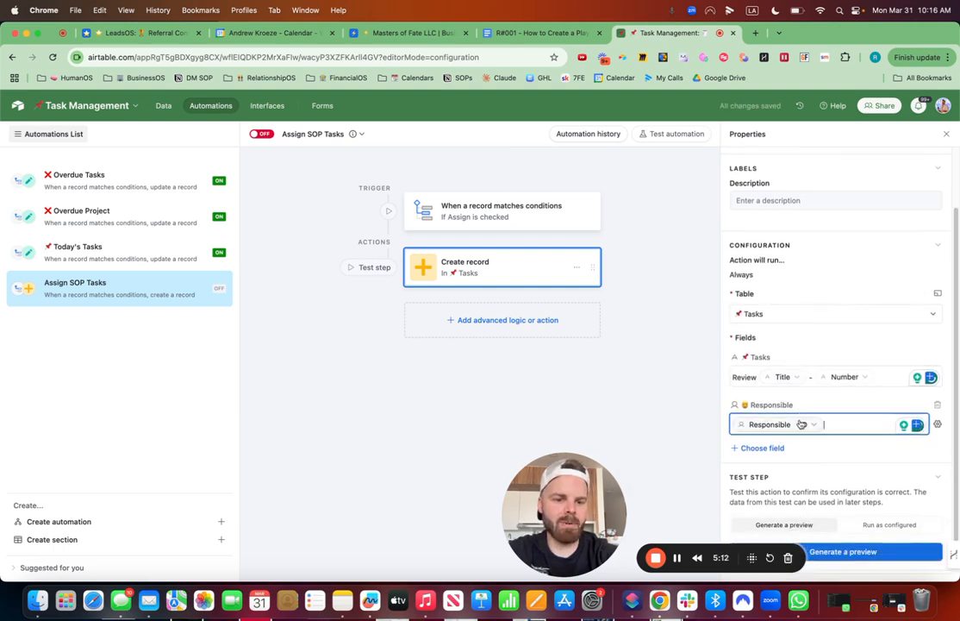
pyautogui.doubleClick(775, 448)
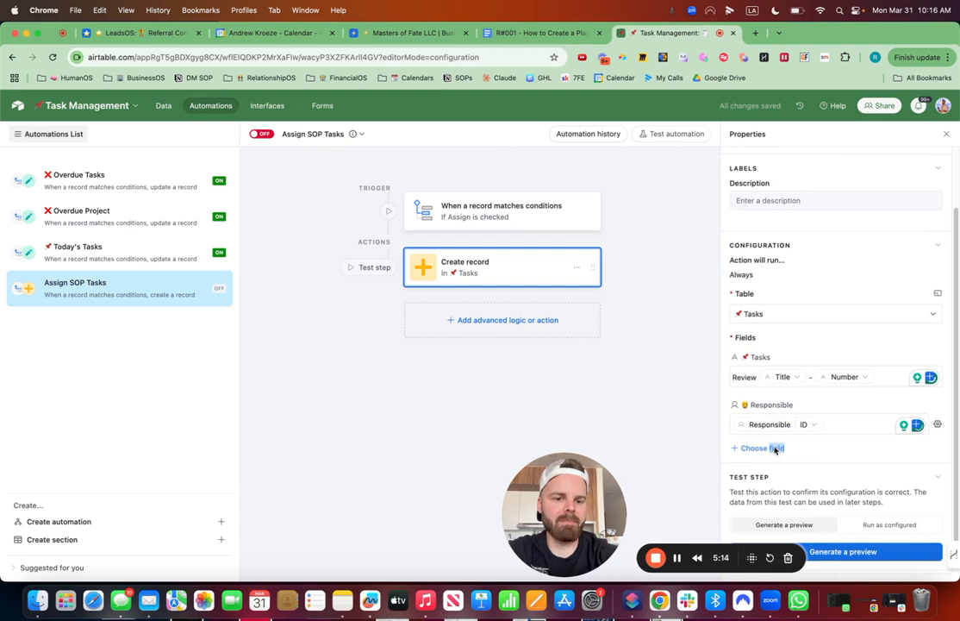
pyautogui.click(775, 448)
pyautogui.scroll(-2, 776, 369)
pyautogui.scroll(2, 779, 366)
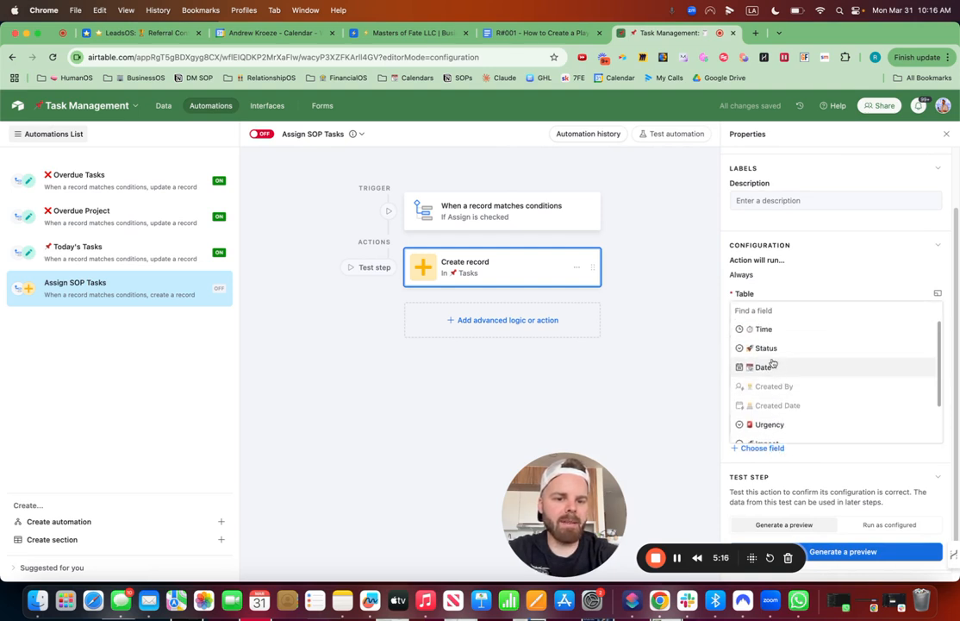
pyautogui.scroll(-2, 767, 392)
pyautogui.scroll(1, 778, 402)
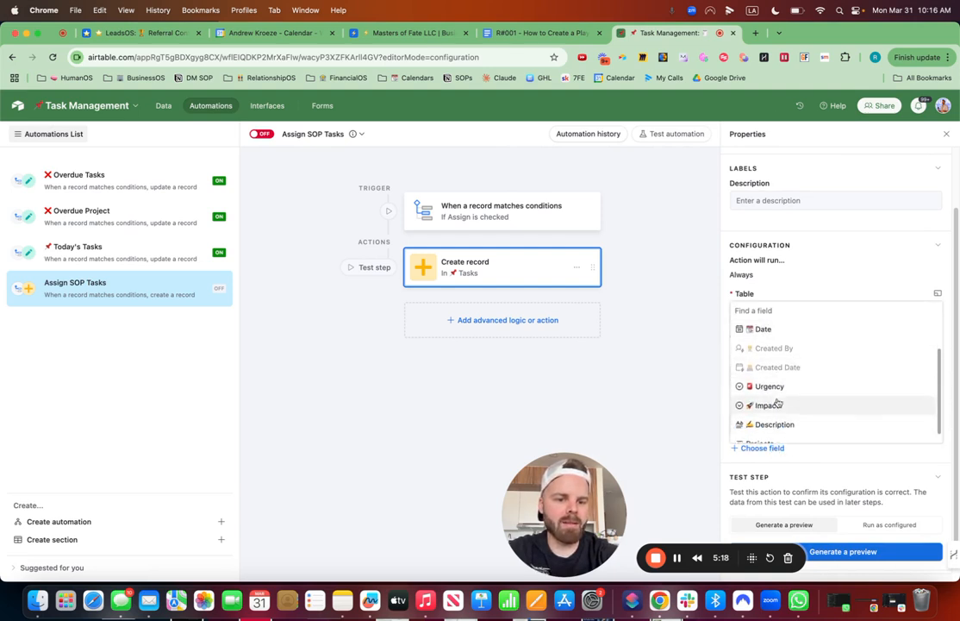
pyautogui.scroll(-1, 780, 388)
pyautogui.click(776, 419)
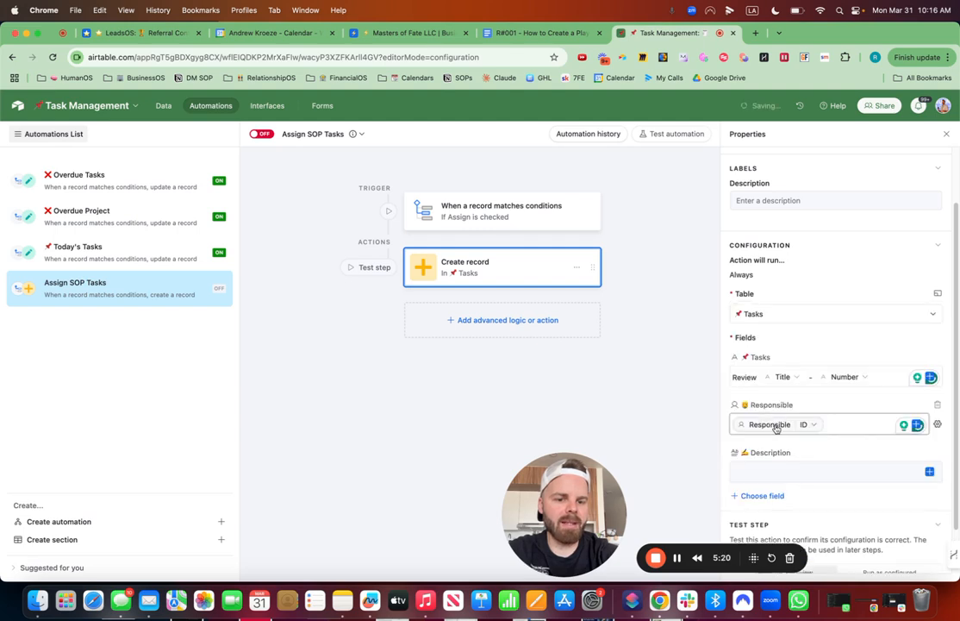
pyautogui.click(929, 471)
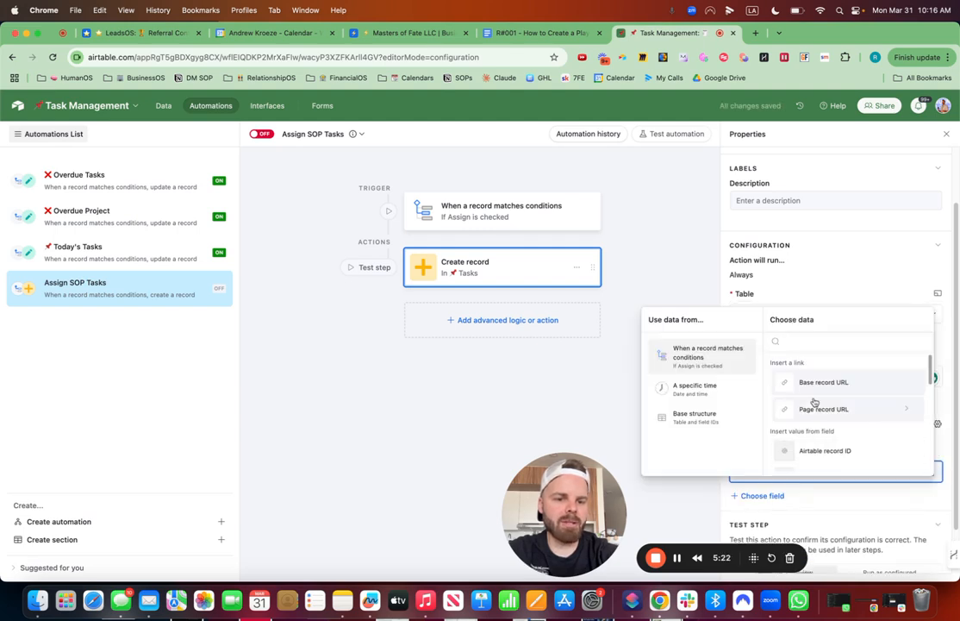
pyautogui.scroll(-3, 819, 414)
pyautogui.scroll(3, 819, 420)
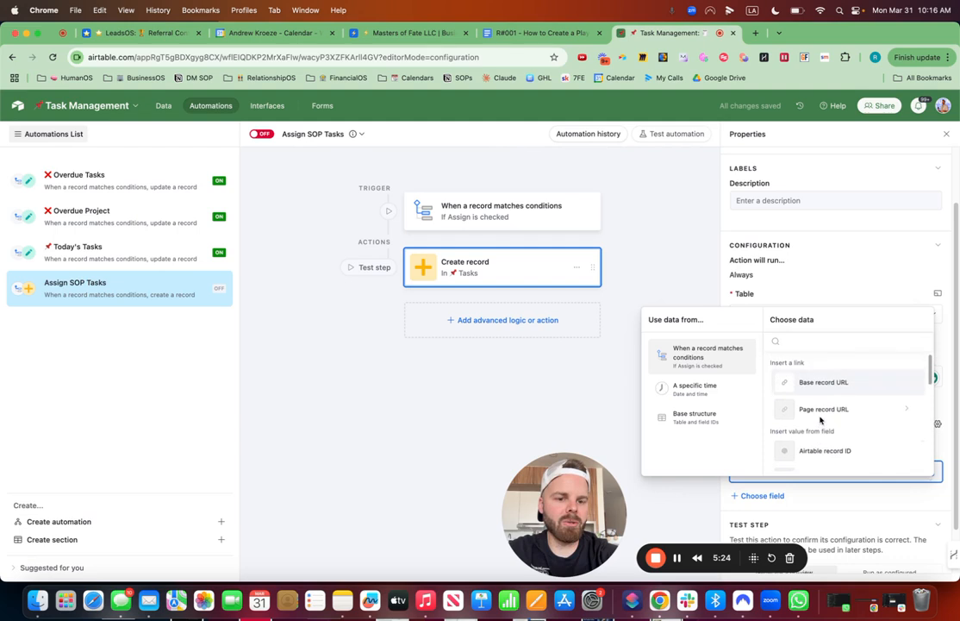
pyautogui.click(826, 384)
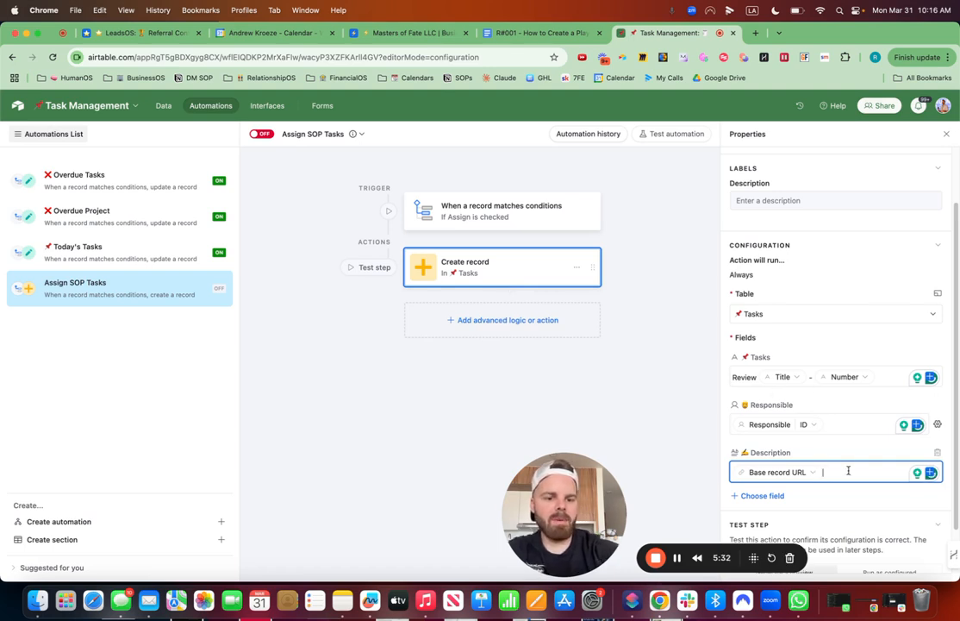
# Step: Insert a "Link:" line with the trigger record's Link value above the Base record URL in the task's Description
pyautogui.press('Return')
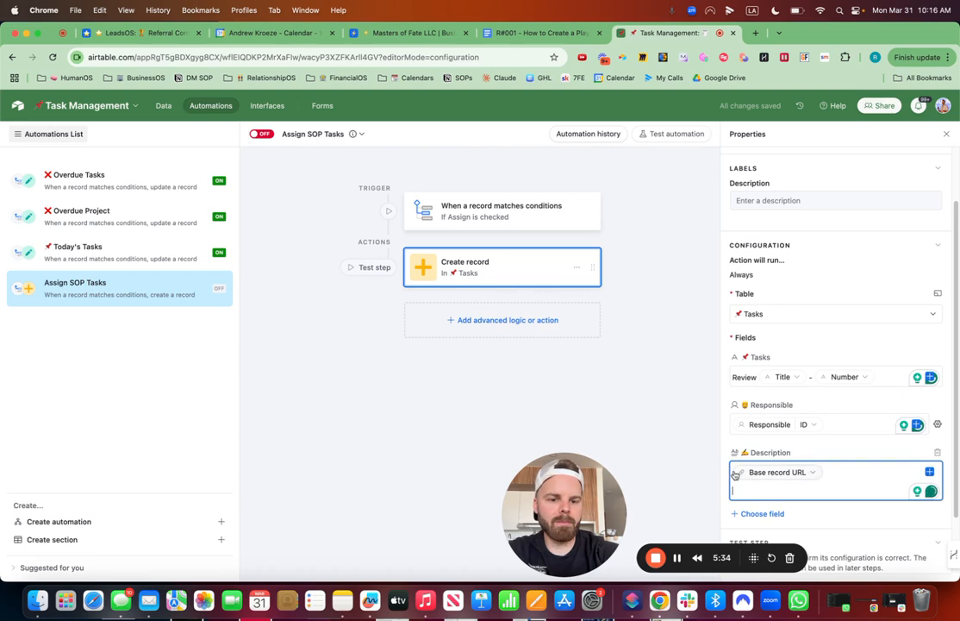
pyautogui.press('Up')
pyautogui.press('Return')
pyautogui.press('Return')
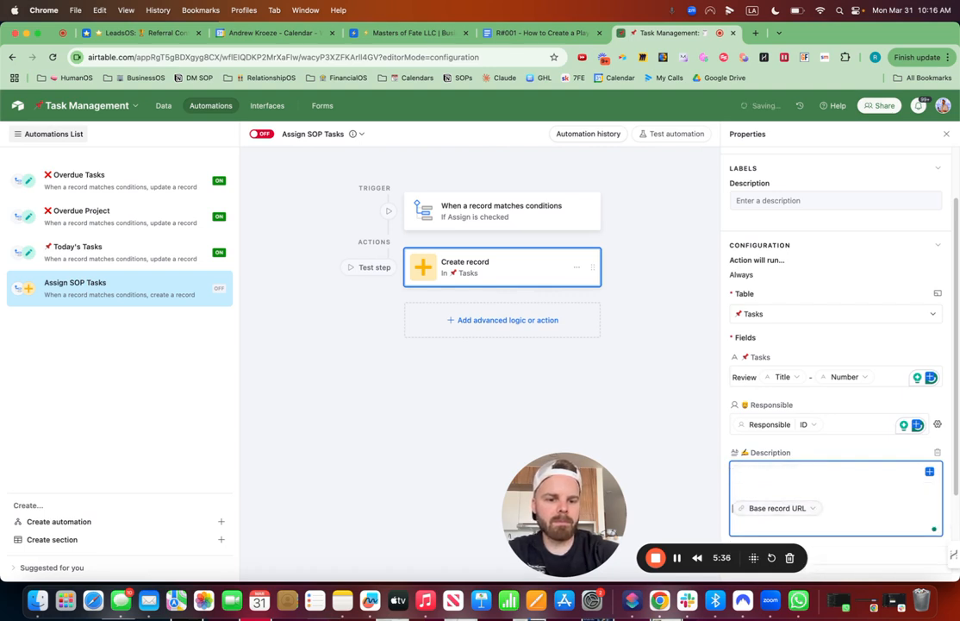
pyautogui.write('L')
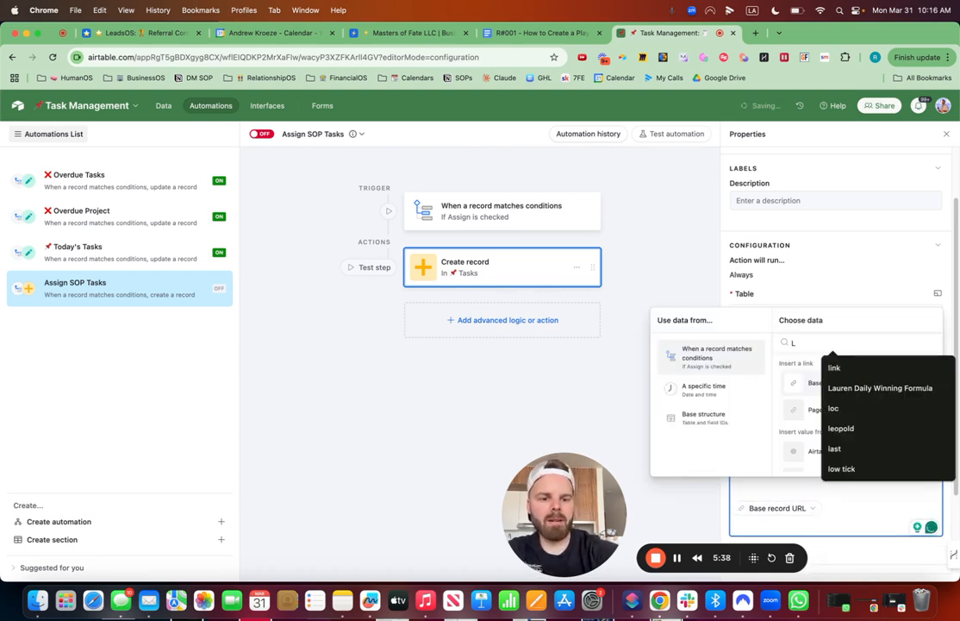
pyautogui.click(748, 489)
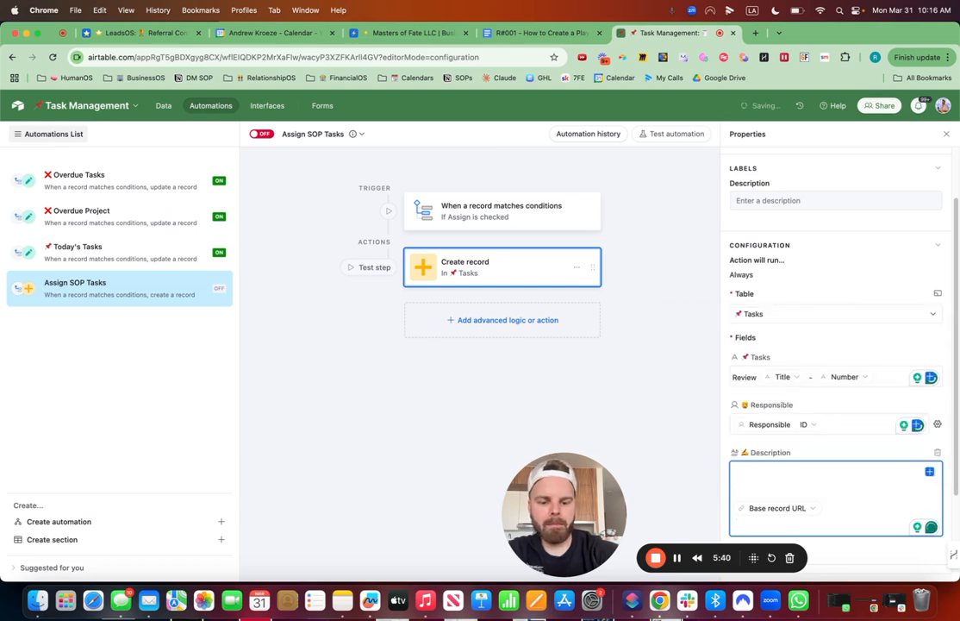
pyautogui.write('Link')
pyautogui.press('BackSpace')
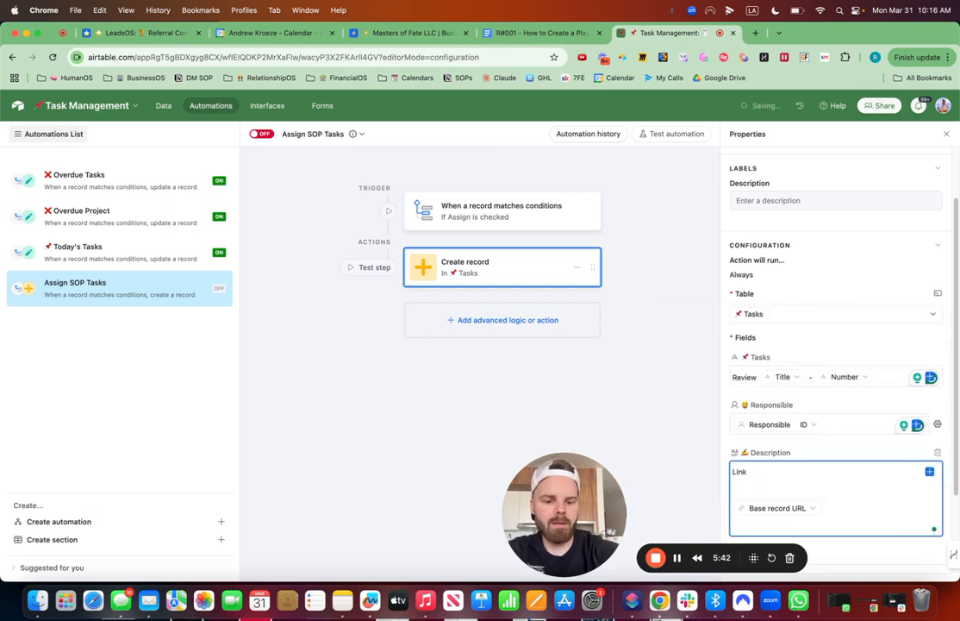
pyautogui.click(929, 471)
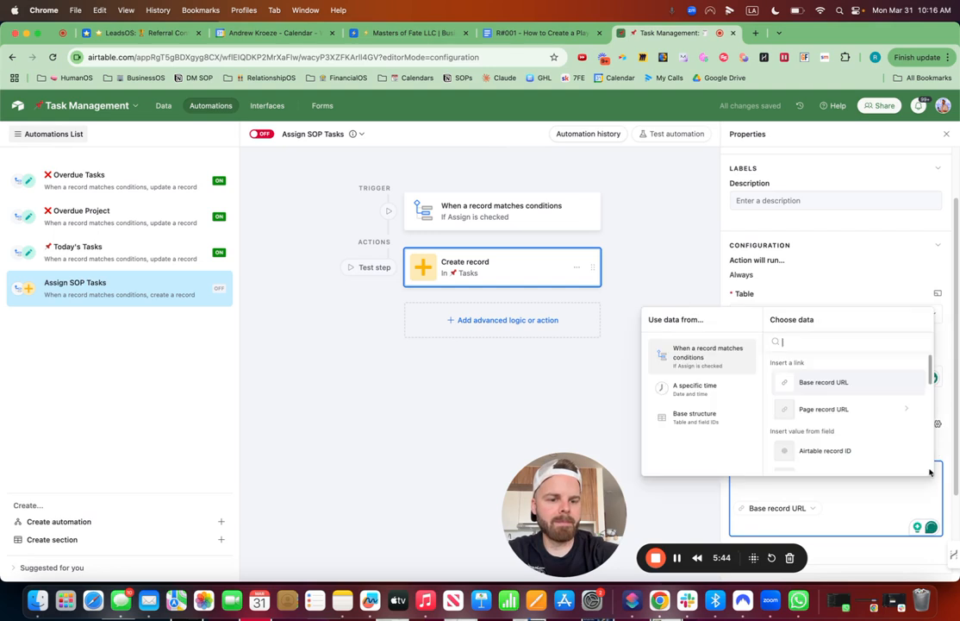
pyautogui.write('link')
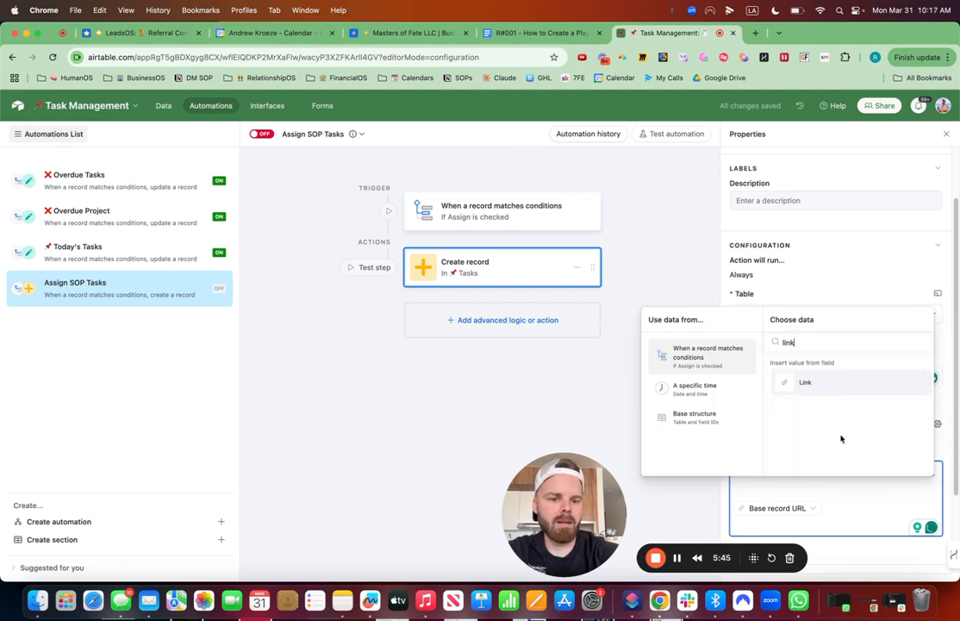
pyautogui.click(812, 384)
# Step: Add a Slack Send message action after Create record and select the connected Slack account
pyautogui.click(515, 334)
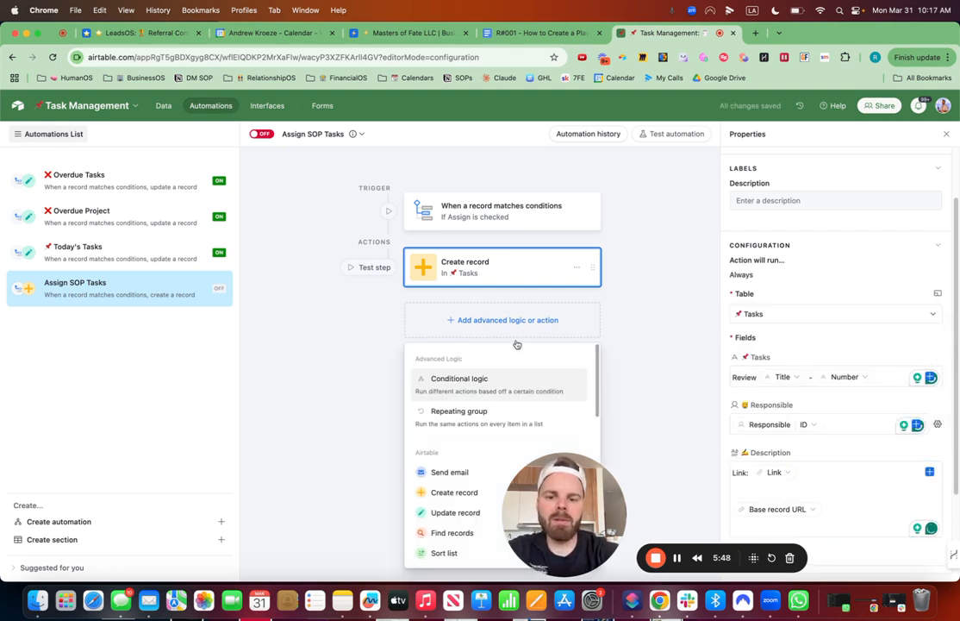
pyautogui.scroll(-5, 438, 505)
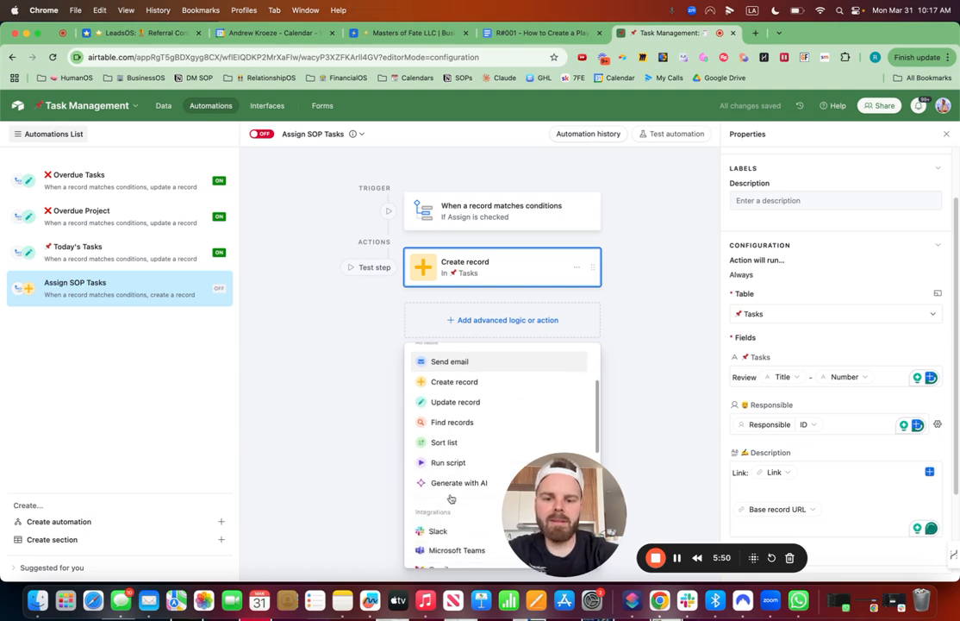
pyautogui.moveTo(553, 444)
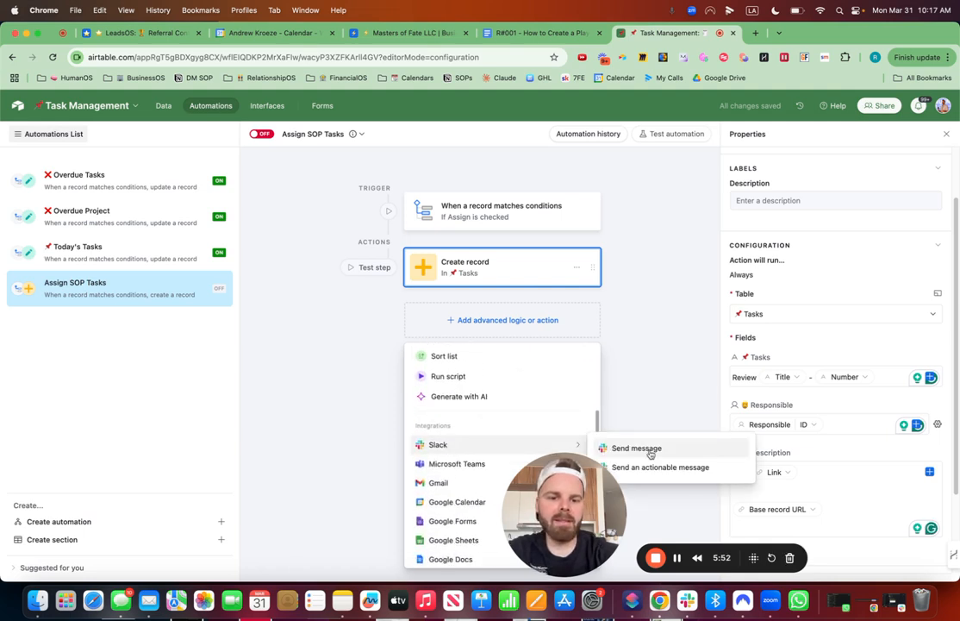
pyautogui.click(624, 448)
pyautogui.click(815, 312)
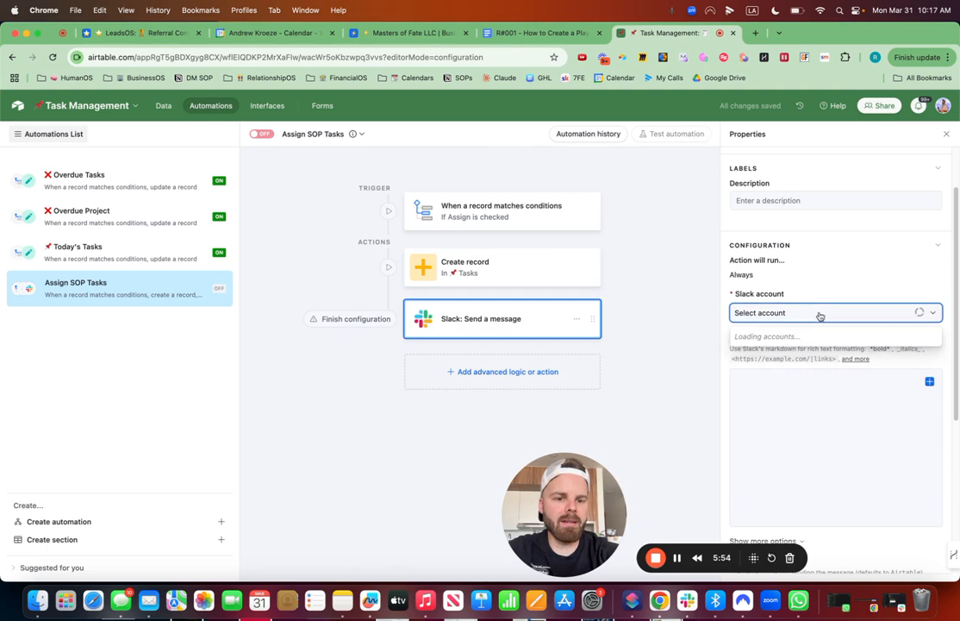
pyautogui.click(802, 359)
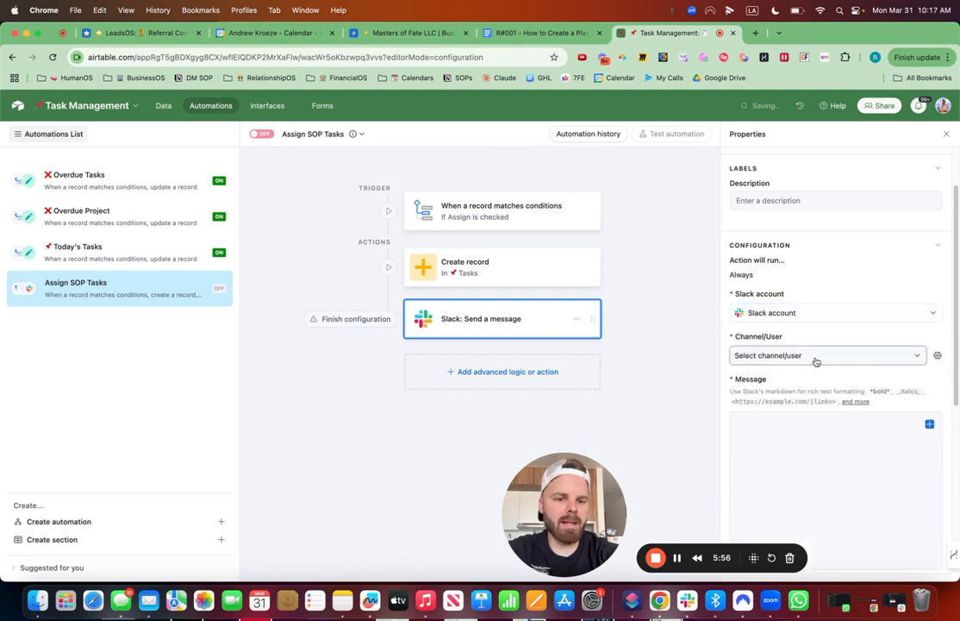
# Step: Set the Slack message's destination to the ops-sops channel
pyautogui.click(814, 359)
pyautogui.write('sop')
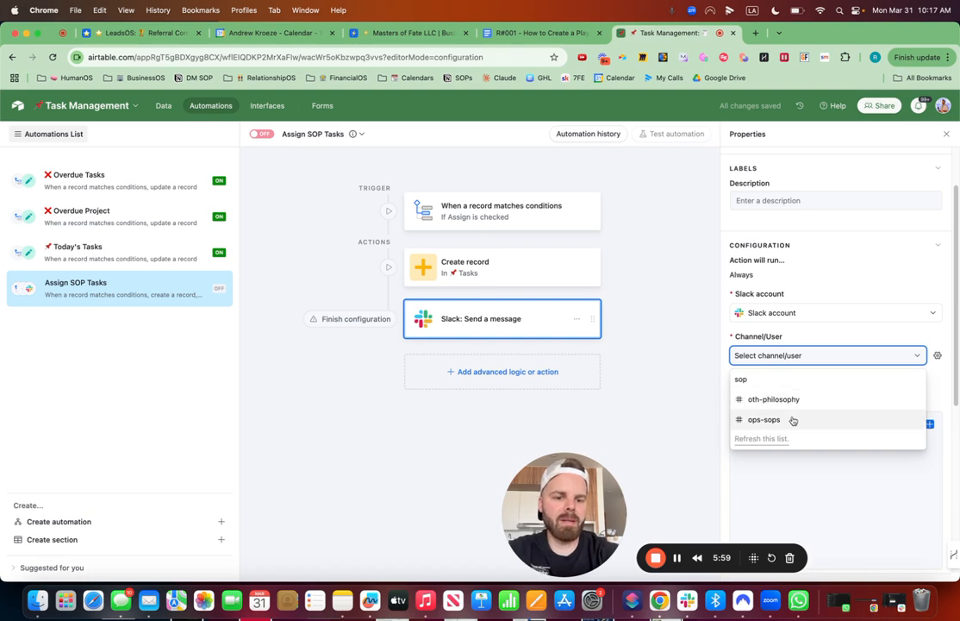
pyautogui.click(792, 420)
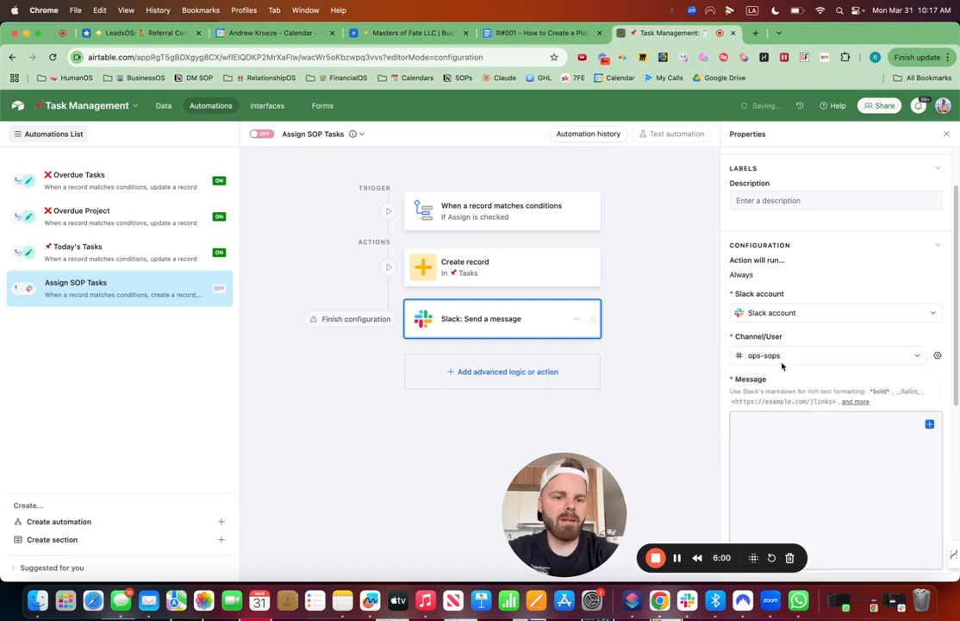
# Step: Begin the Slack message with the text "New SOP Created for"
pyautogui.click(838, 436)
pyautogui.write('Ne')
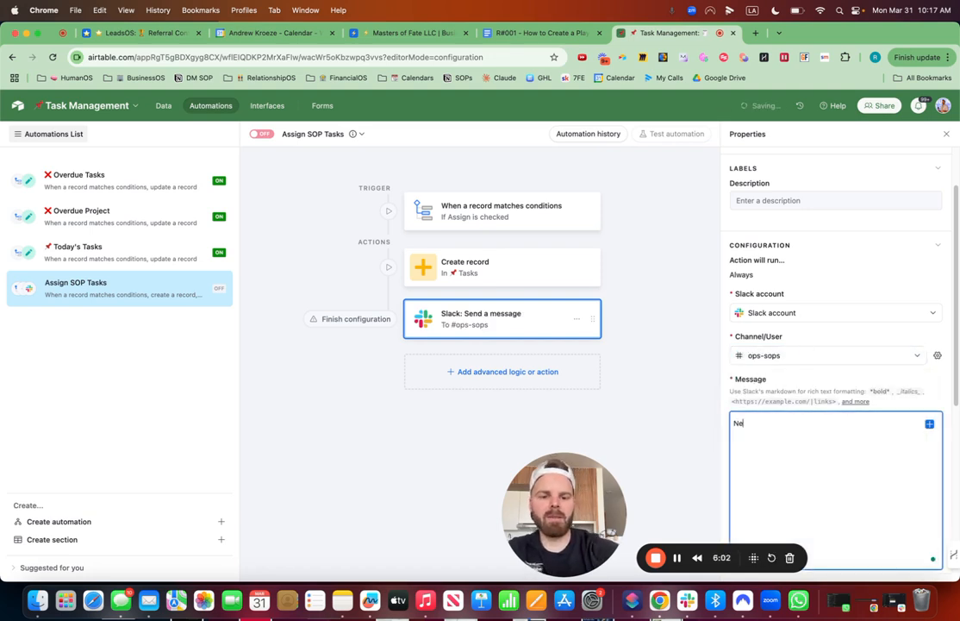
pyautogui.write('w SOP Created for')
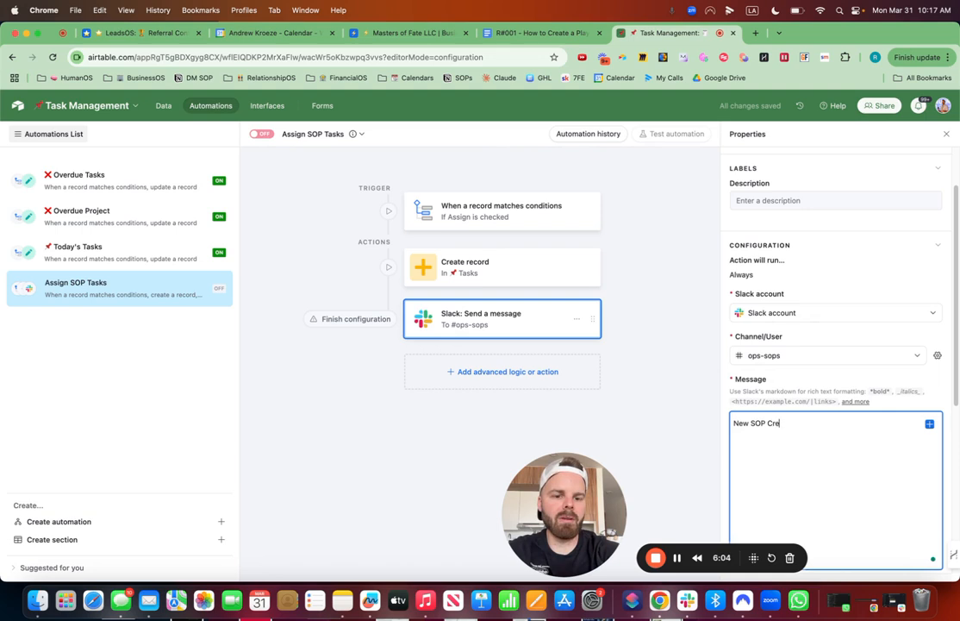
# Step: Insert the trigger record's Responsible Name after "New SOP Created for" in the Slack message
pyautogui.click(929, 425)
pyautogui.scroll(-10, 838, 348)
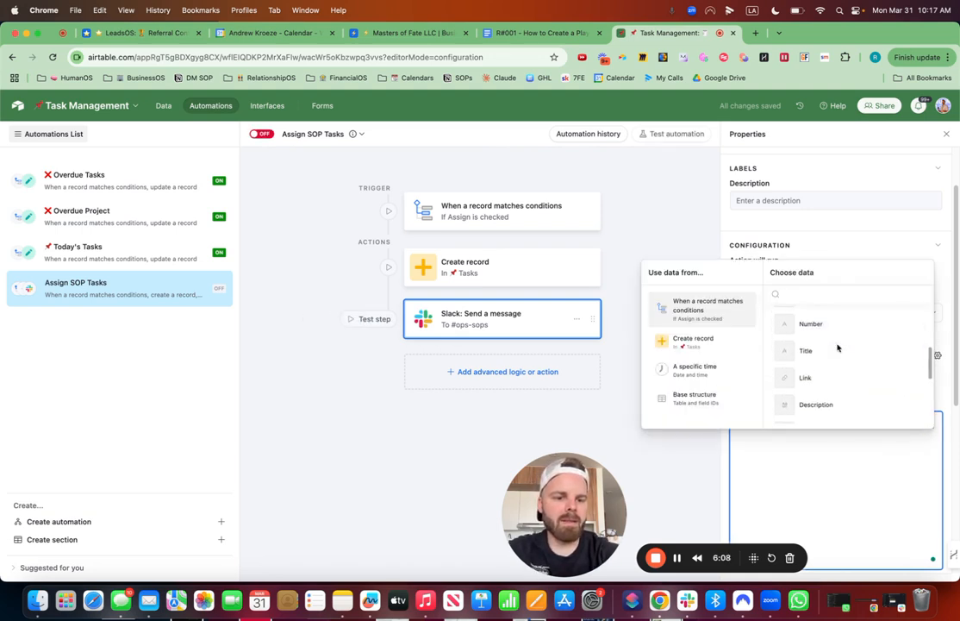
pyautogui.write('nam')
pyautogui.press('BackSpace')
pyautogui.press('BackSpace')
pyautogui.press('BackSpace')
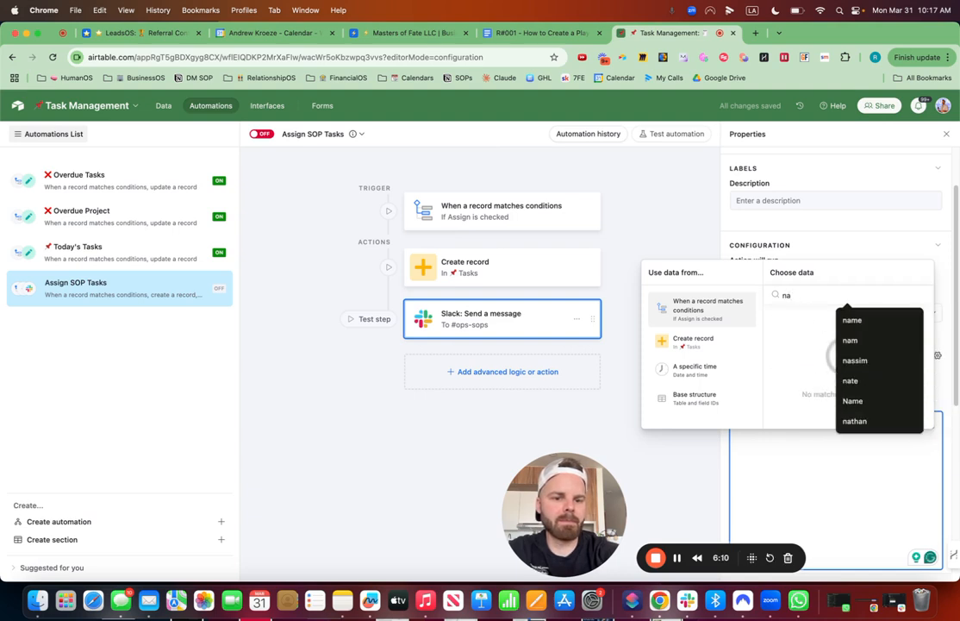
pyautogui.write('respon')
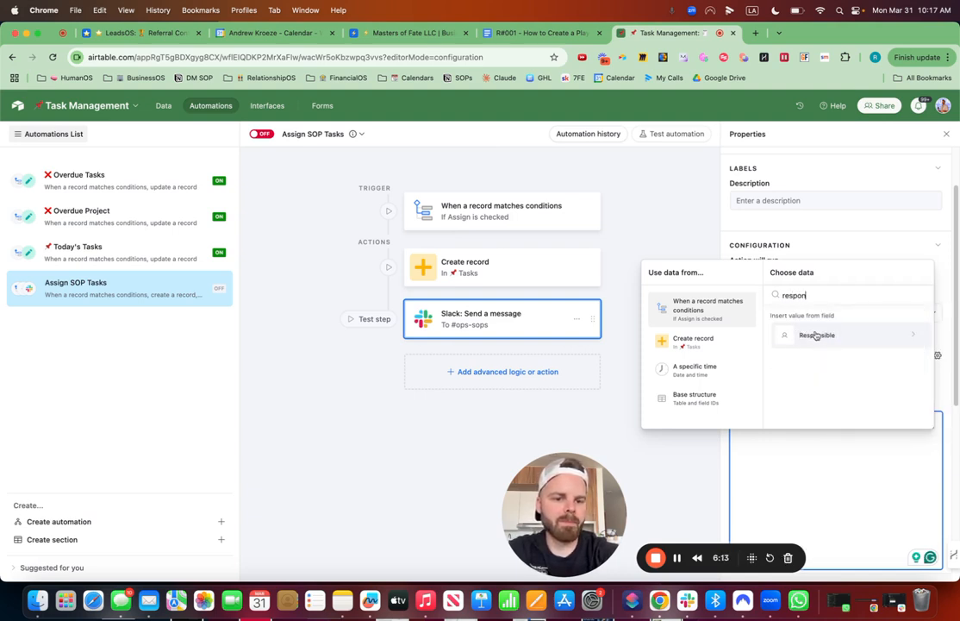
pyautogui.click(817, 335)
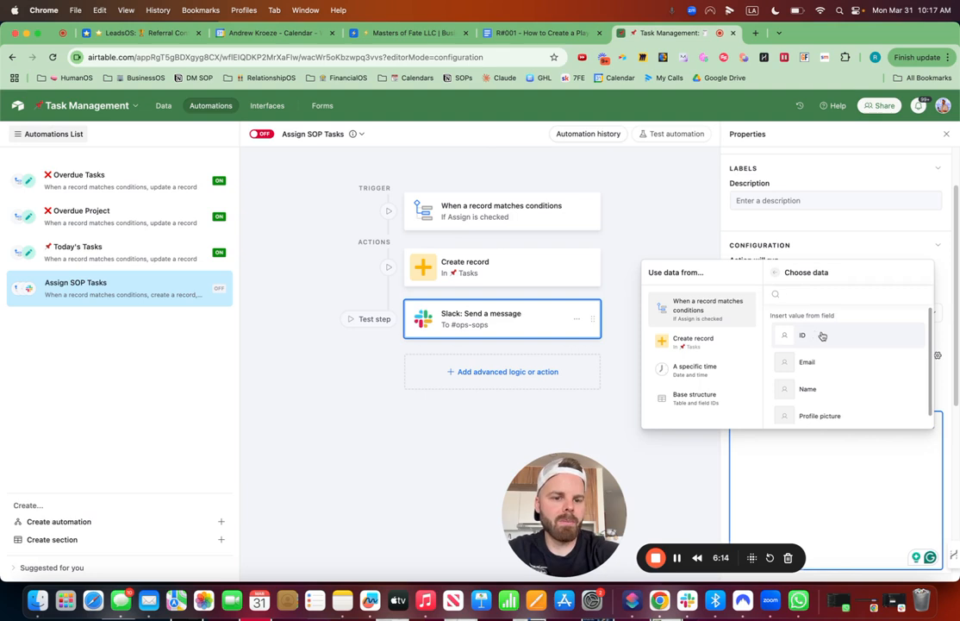
pyautogui.click(808, 389)
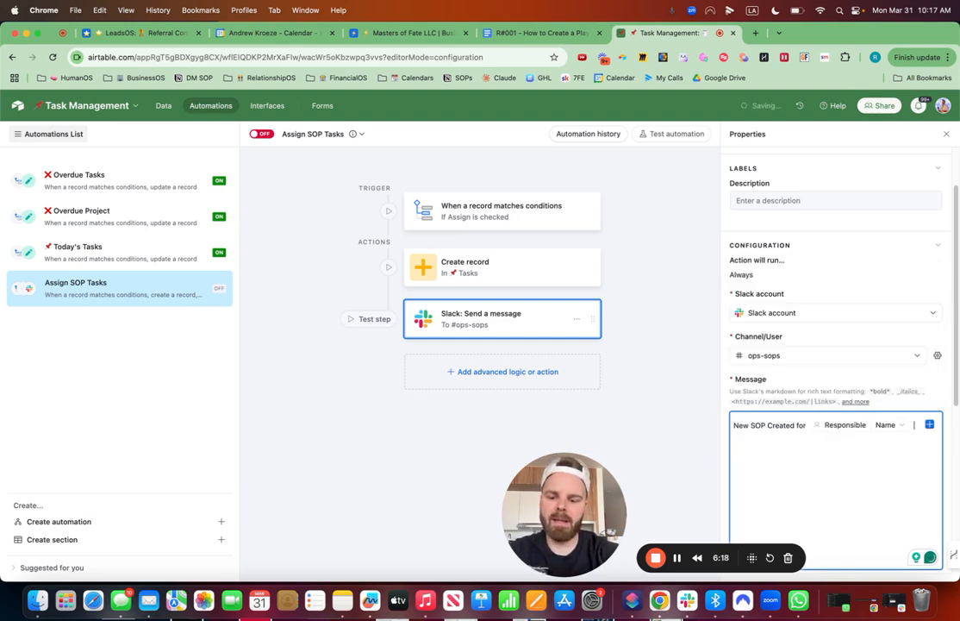
# Step: Finish the first line of the Slack message with a star emoji and start a new line
pyautogui.press('ctrl+super+space')
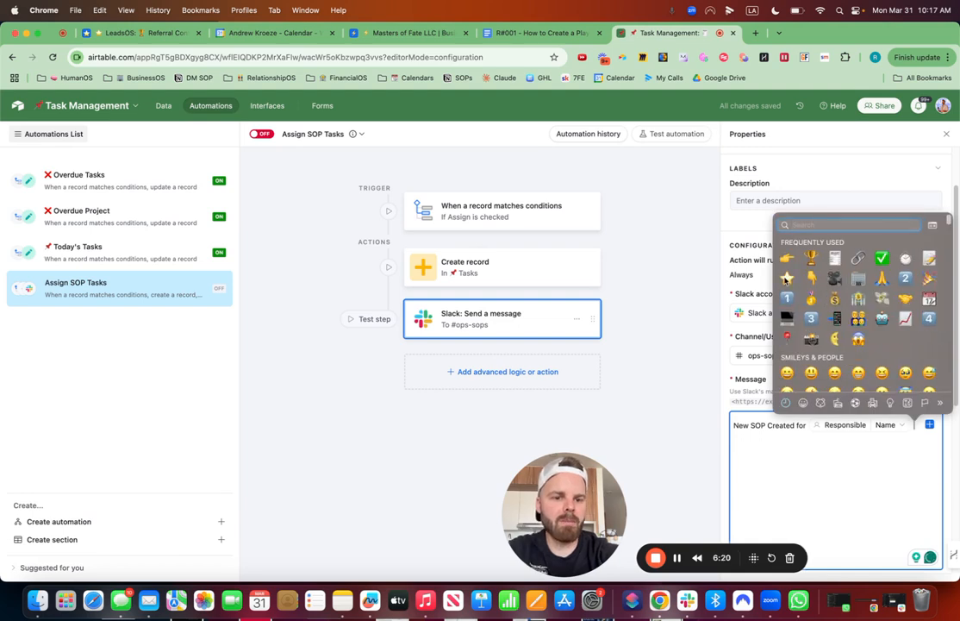
pyautogui.click(784, 279)
pyautogui.press('Return')
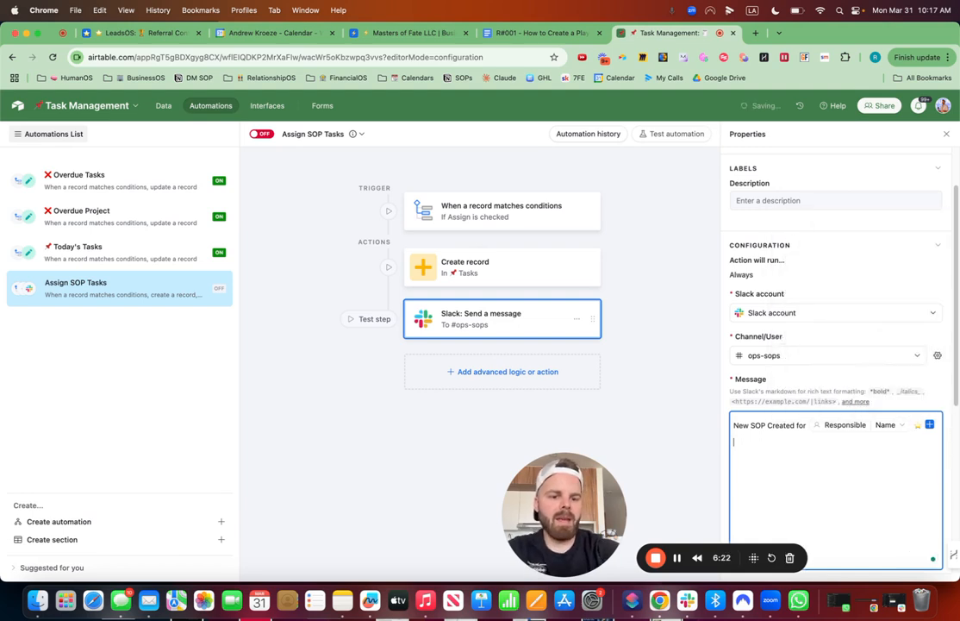
# Step: Add a "Link:" line below a blank line in the Slack message and insert the trigger record's Link value
pyautogui.press('Return')
pyautogui.write('Link:')
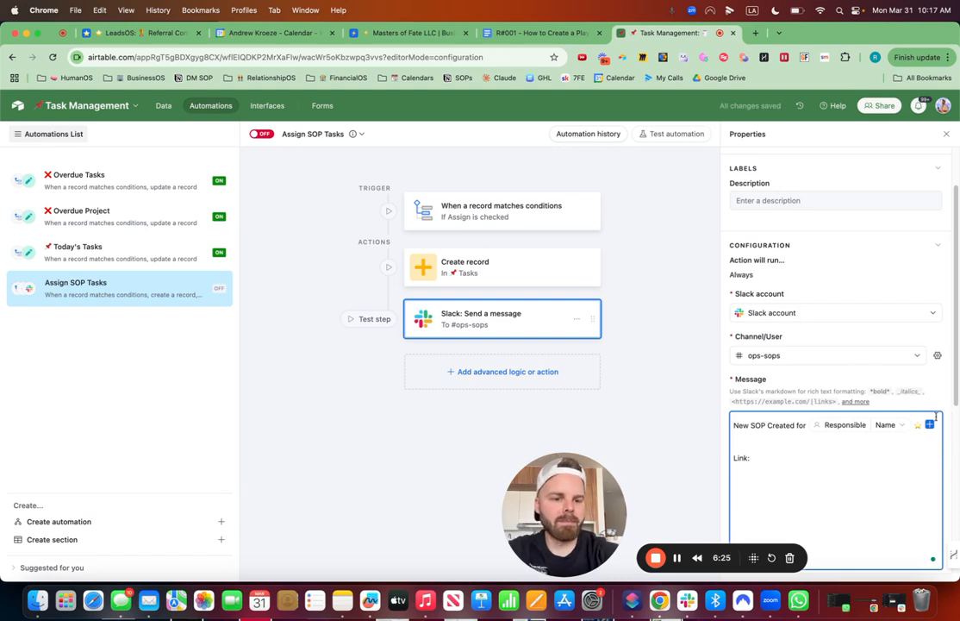
pyautogui.click(929, 424)
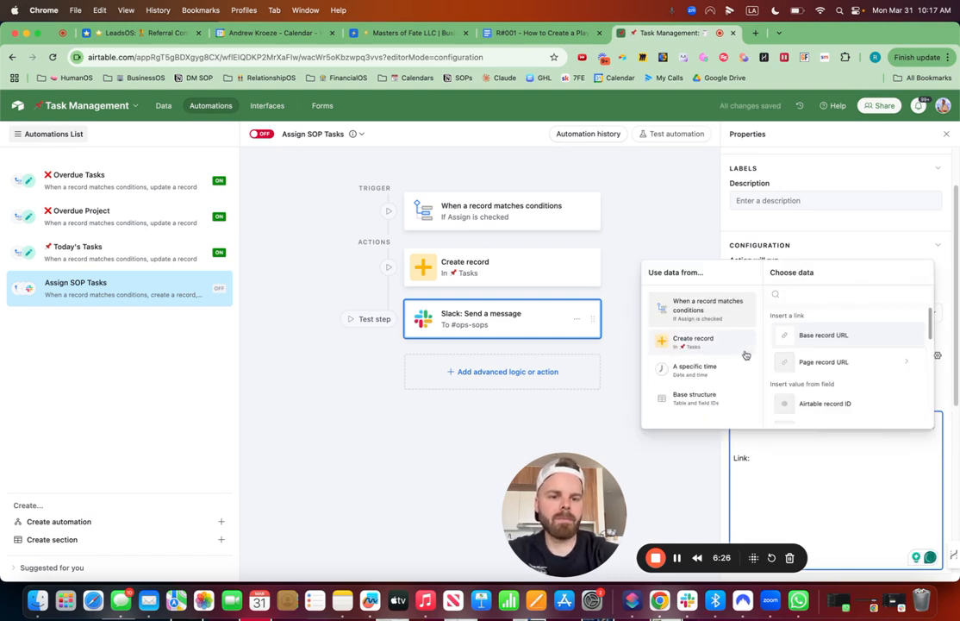
pyautogui.write('link')
pyautogui.click(808, 331)
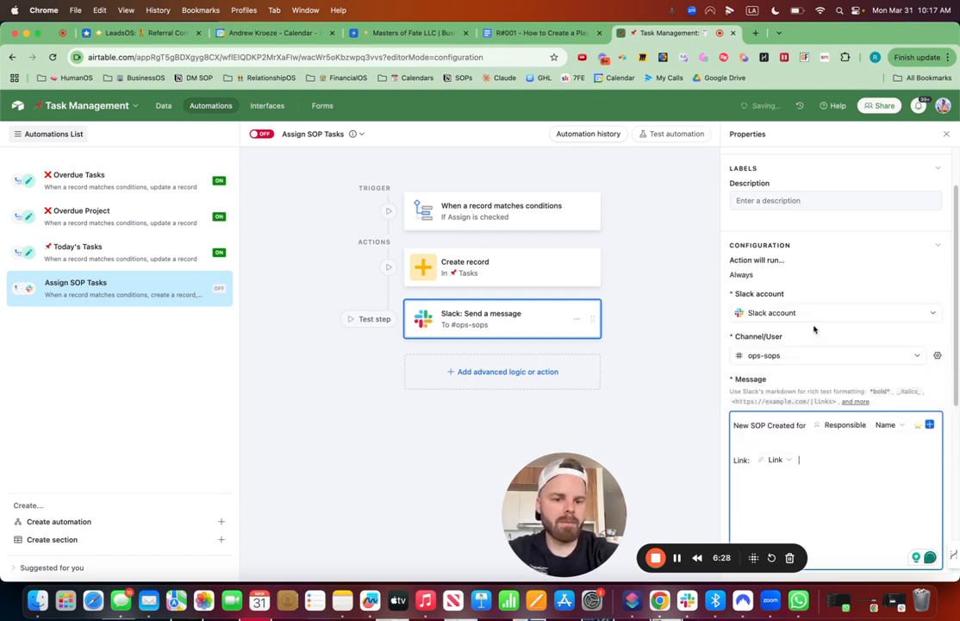
# Step: Replace the "Link:" label in the Slack message with a link emoji
pyautogui.moveTo(750, 460); pyautogui.dragTo(731, 462)
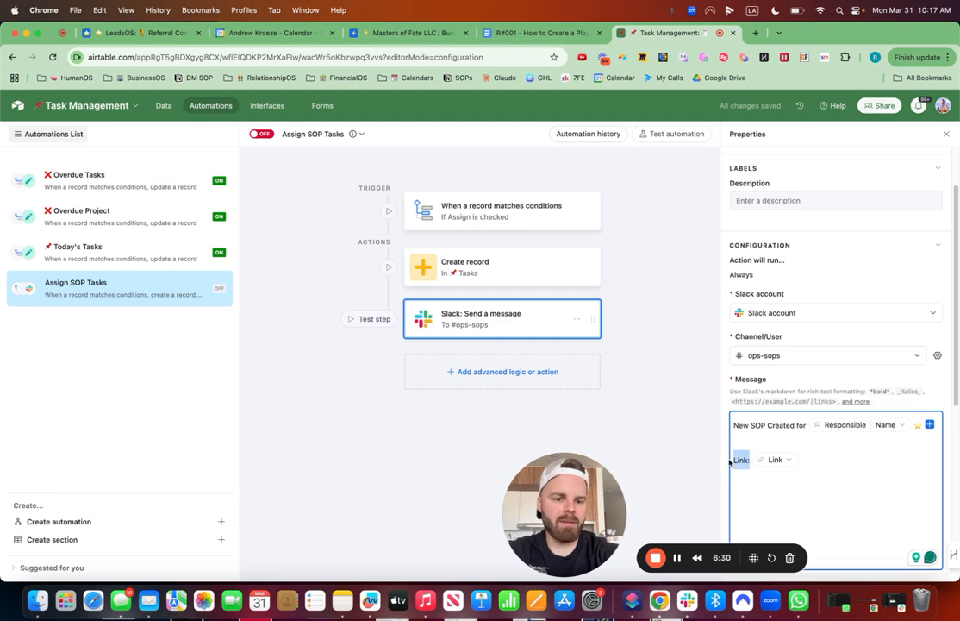
pyautogui.press('BackSpace')
pyautogui.press('ctrl+super+space')
pyautogui.write('l')
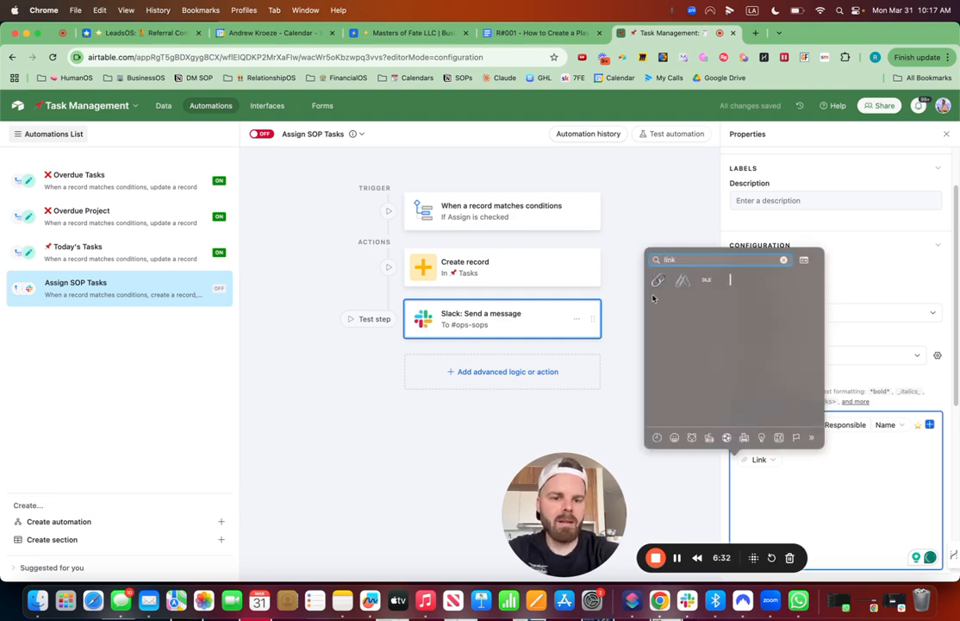
pyautogui.press('Return')
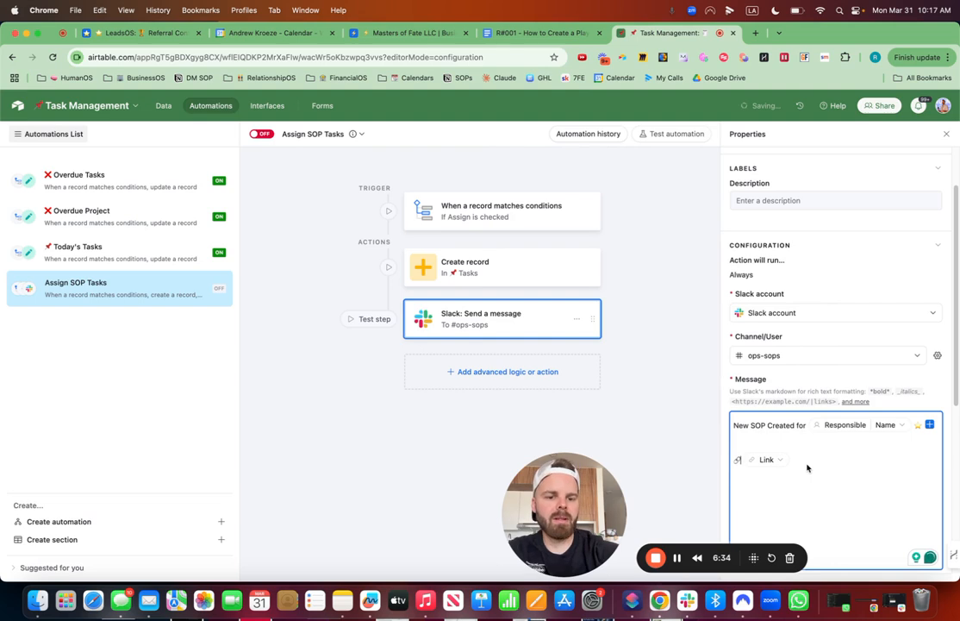
# Step: Add the trigger record's Department value below the Link line, preceded by a family emoji
pyautogui.click(930, 425)
pyautogui.write('dep')
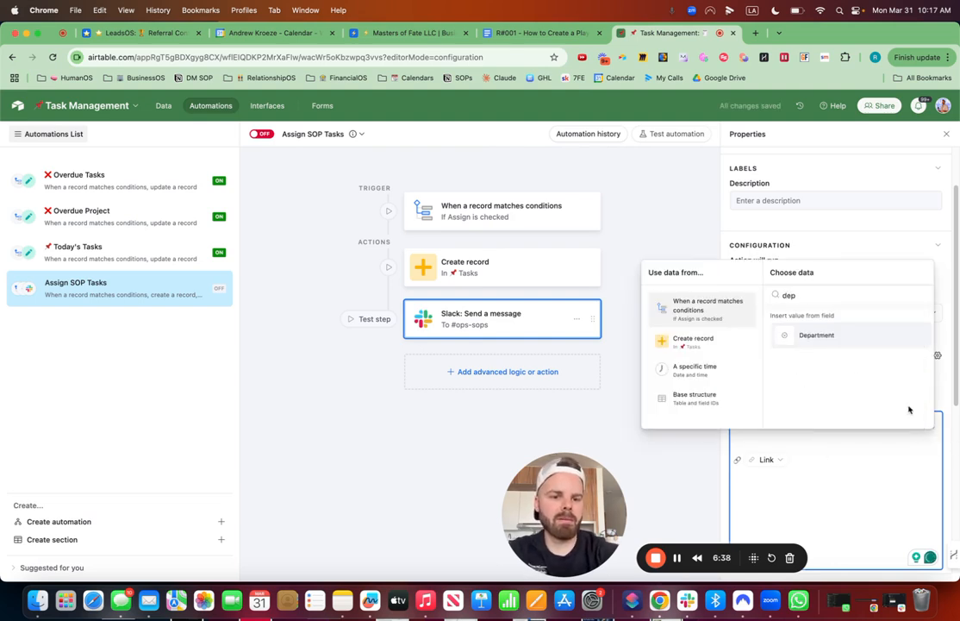
pyautogui.click(823, 334)
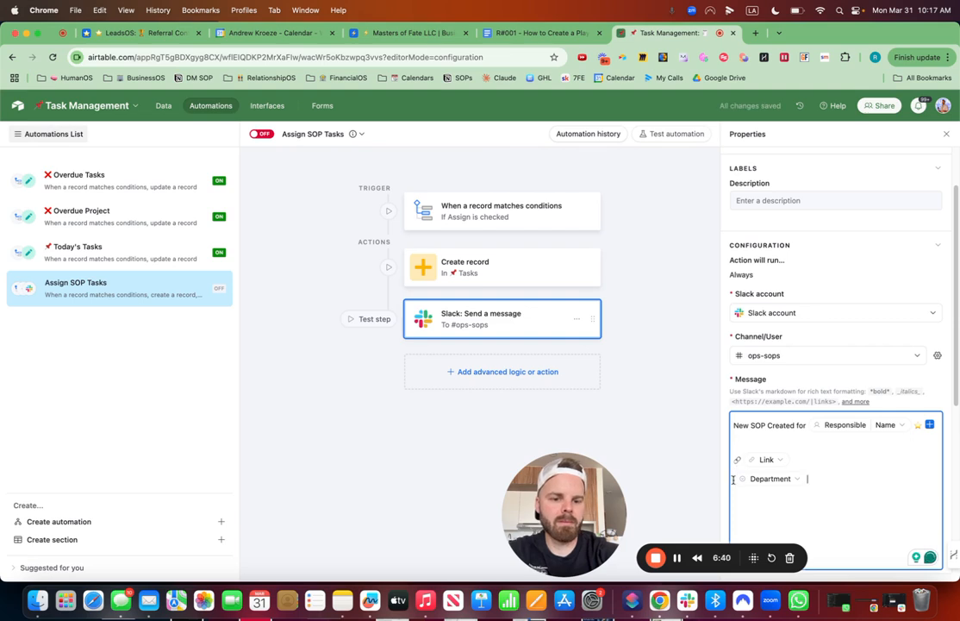
pyautogui.press('ctrl+super+space')
pyautogui.write('family')
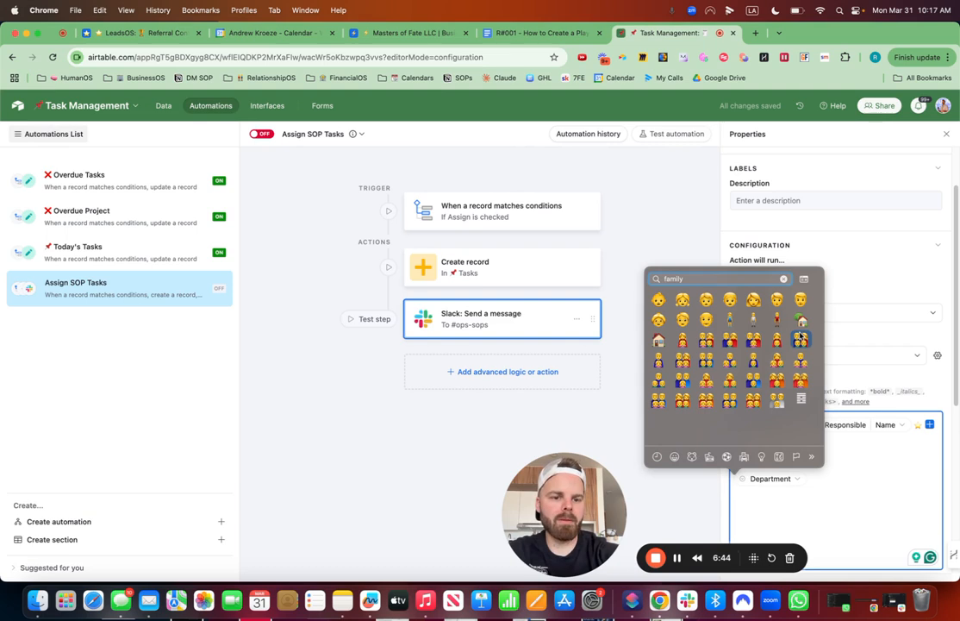
pyautogui.click(801, 338)
pyautogui.click(830, 478)
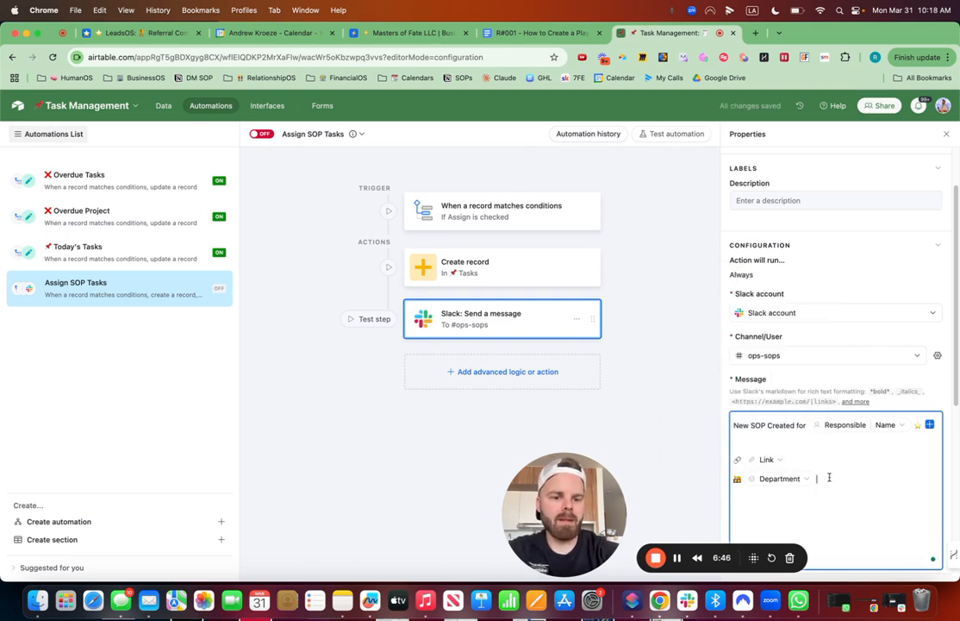
# Step: Add a line with two link emojis below the Department line, separated by a blank line
pyautogui.press('Return')
pyautogui.press('Return')
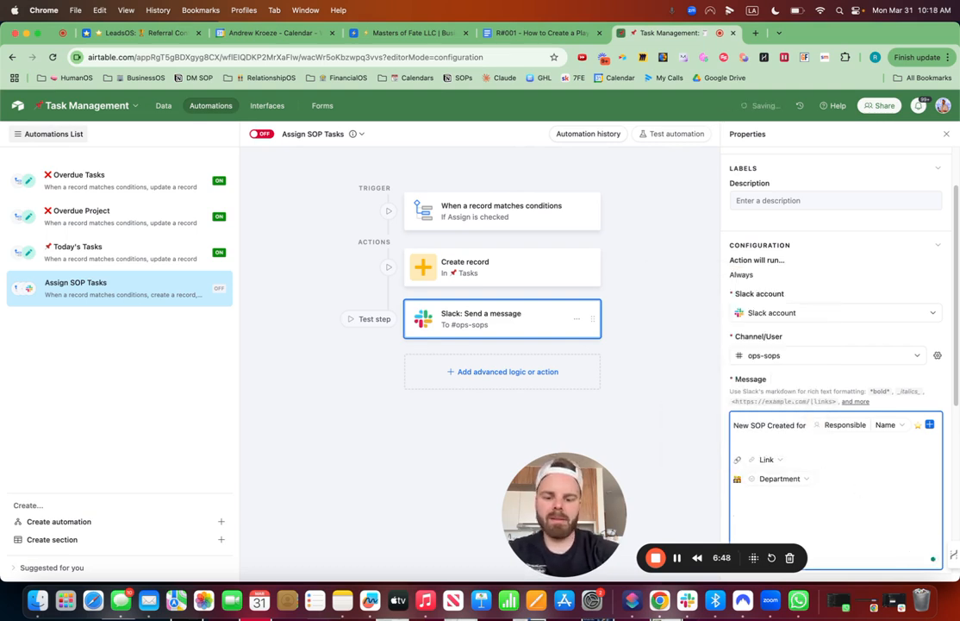
pyautogui.press('ctrl+super+space')
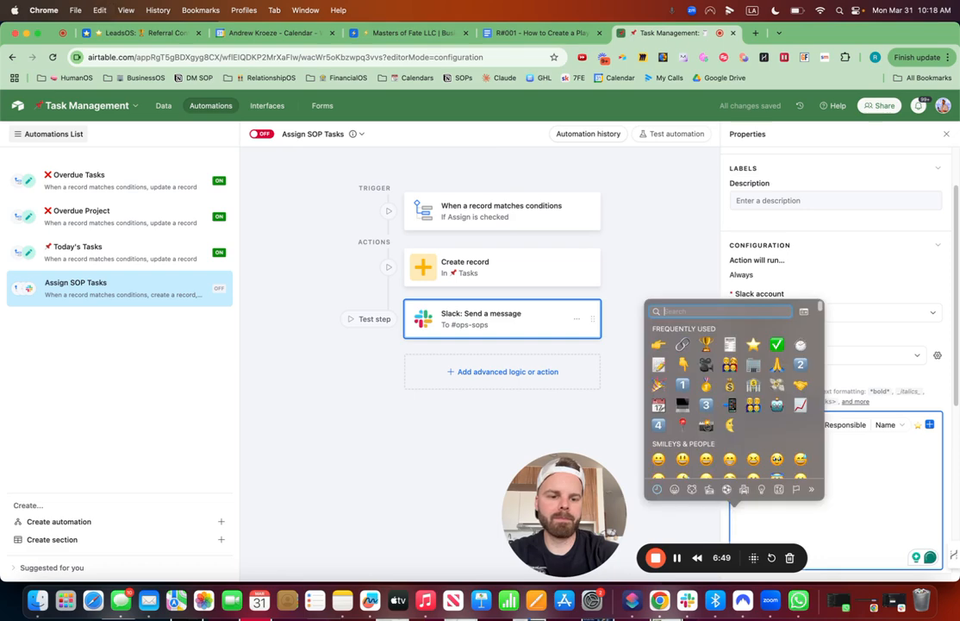
pyautogui.click(683, 344)
pyautogui.press('ctrl+super+space')
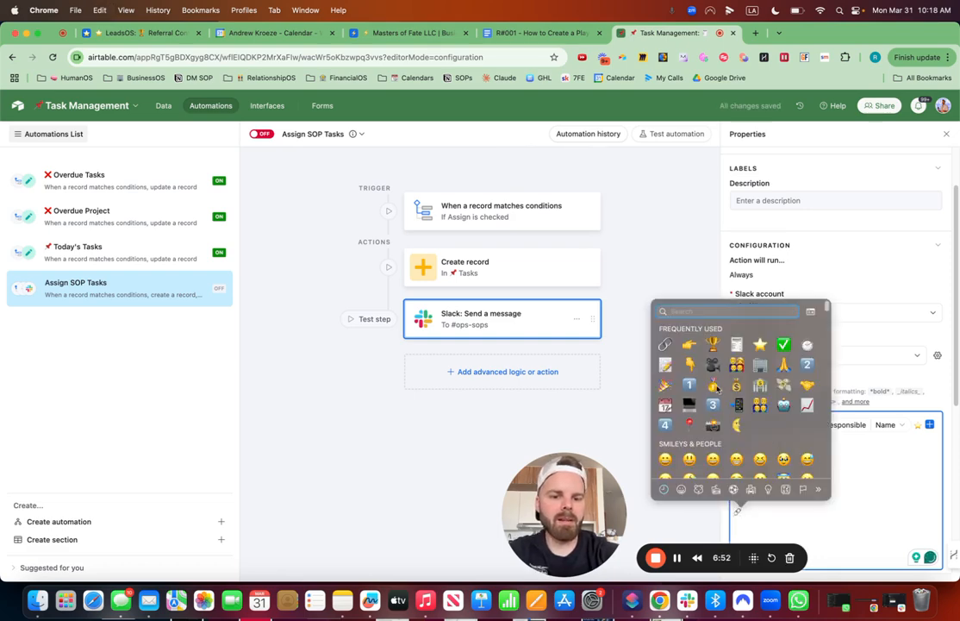
pyautogui.click(664, 343)
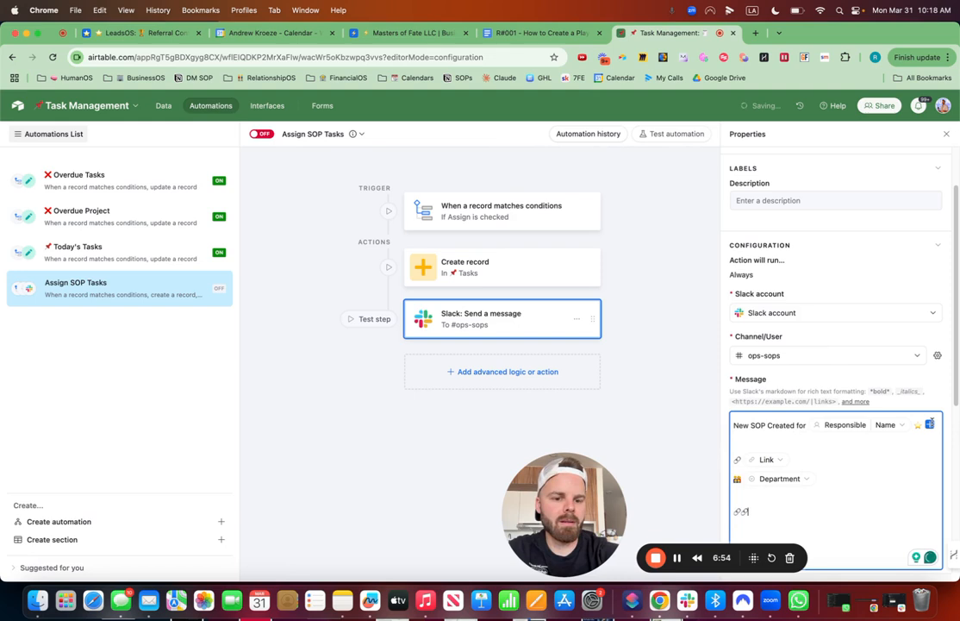
# Step: Insert the trigger record's Base record URL after the two link emojis in the Slack message
pyautogui.click(929, 425)
pyautogui.write('li')
pyautogui.press('BackSpace')
pyautogui.press('BackSpace')
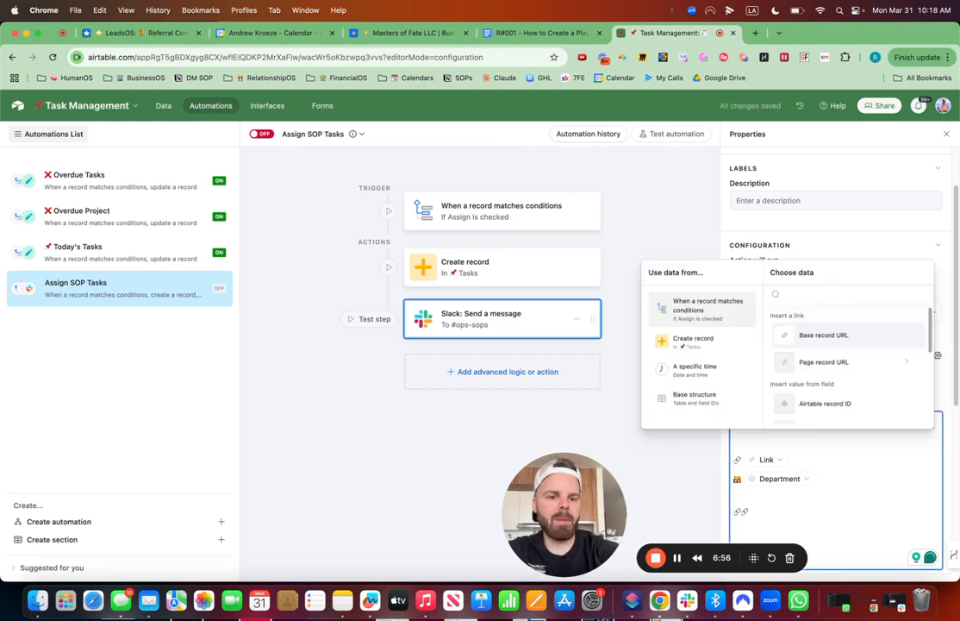
pyautogui.click(843, 335)
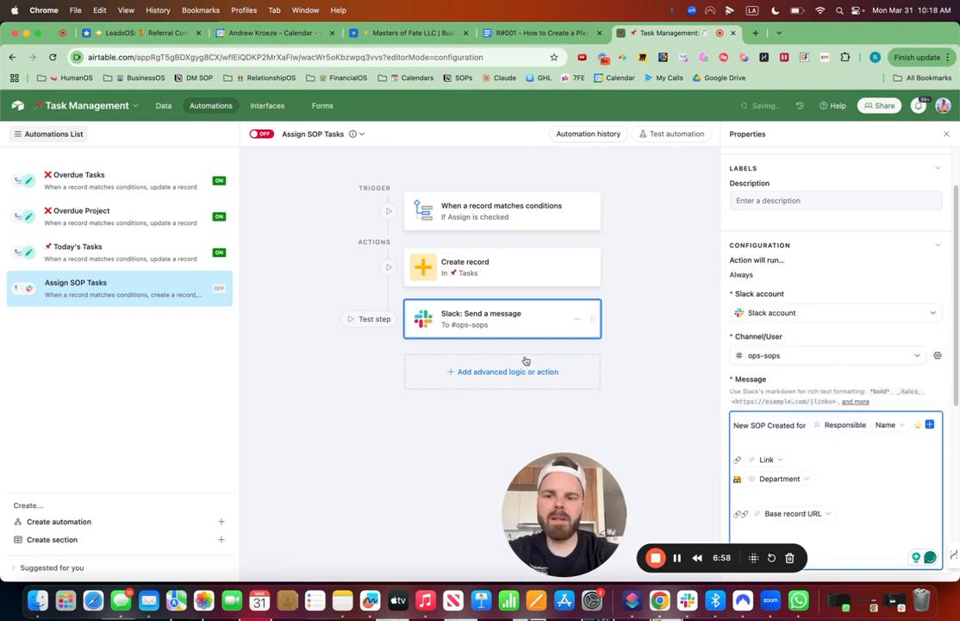
# Step: Turn on the Assign SOP Tasks automation and review the settings of its trigger, Create record action and Slack action
pyautogui.click(260, 133)
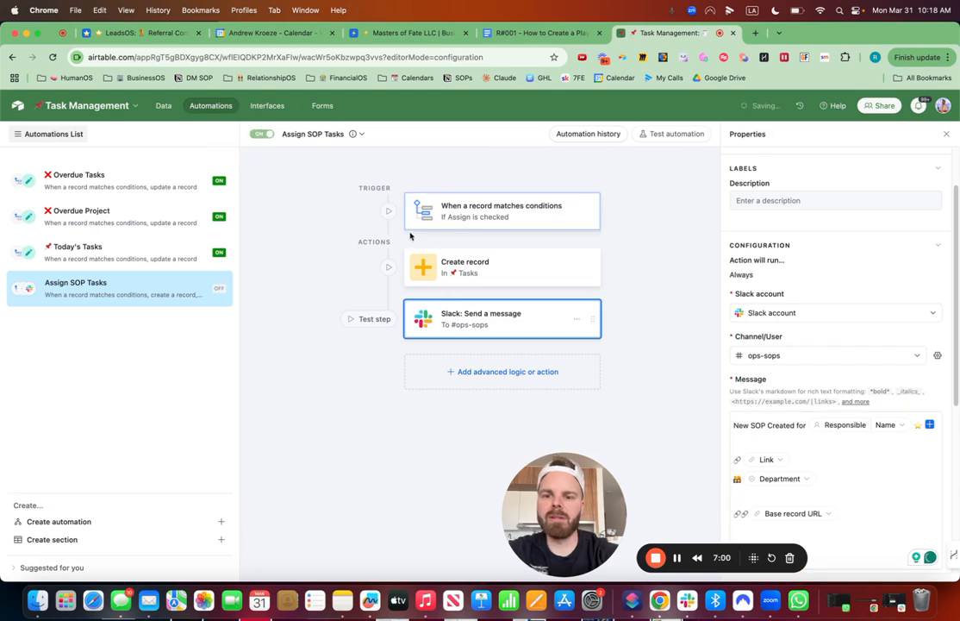
pyautogui.click(498, 217)
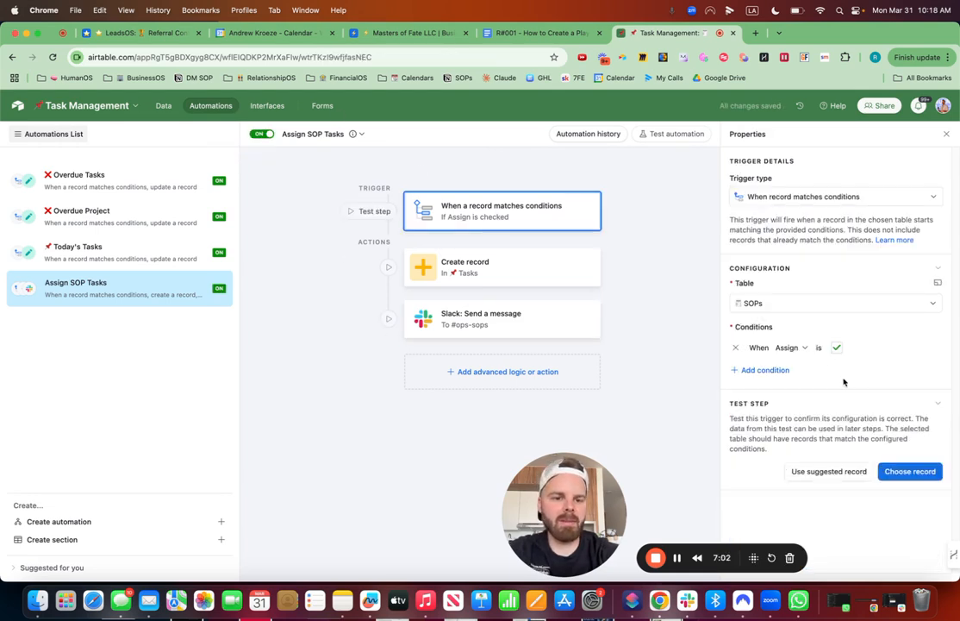
pyautogui.click(480, 274)
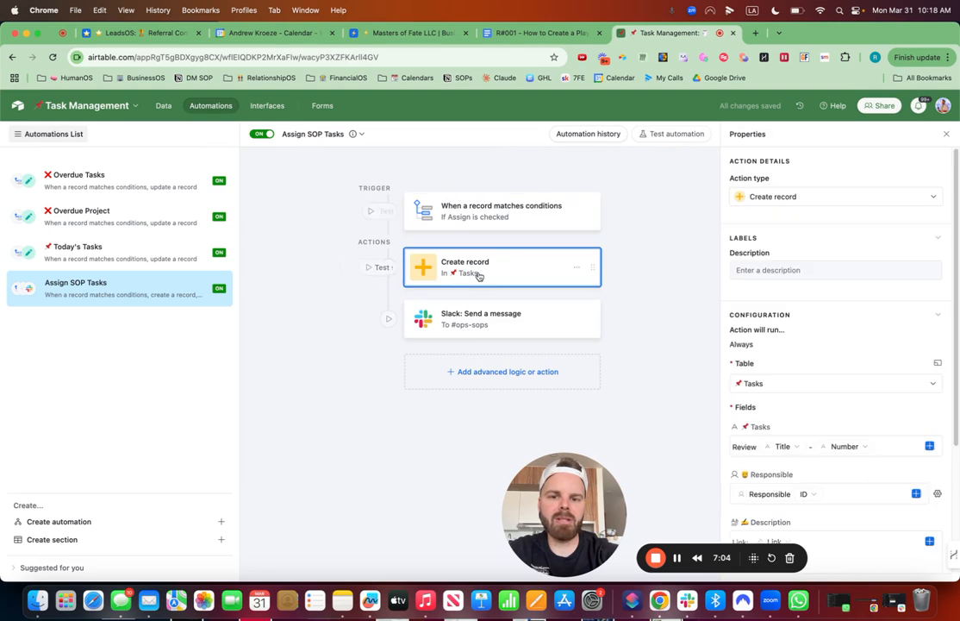
pyautogui.scroll(-3, 818, 554)
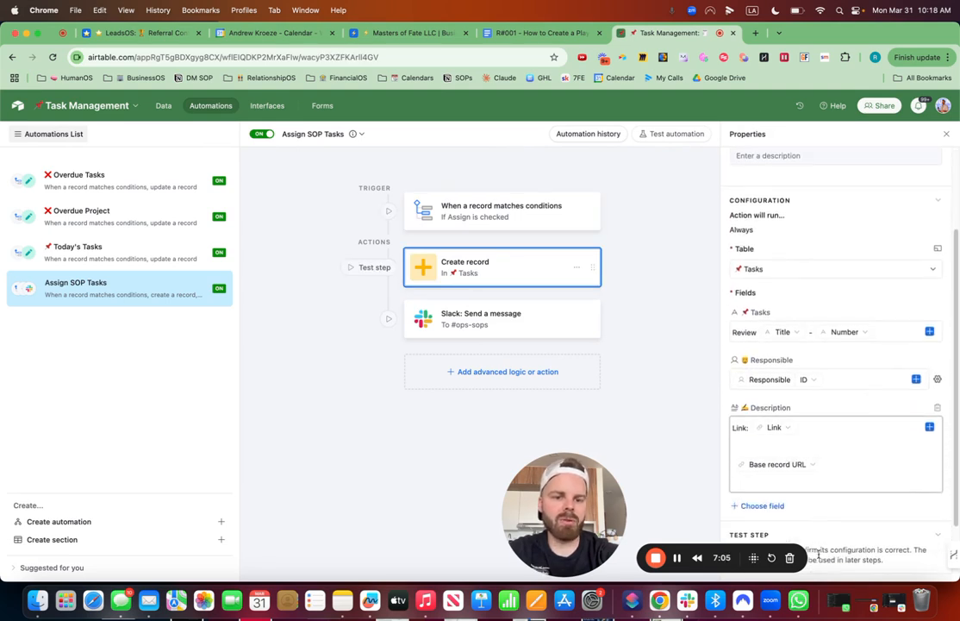
pyautogui.click(521, 325)
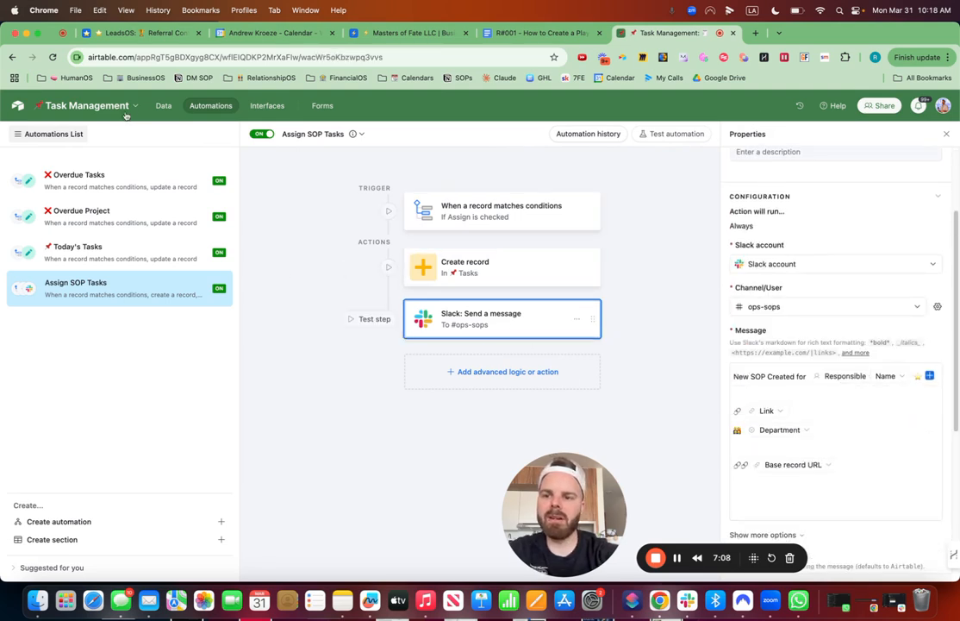
# Step: Return to the SOPs table's data and check Assign for record #R001 to trigger the automation
pyautogui.click(159, 107)
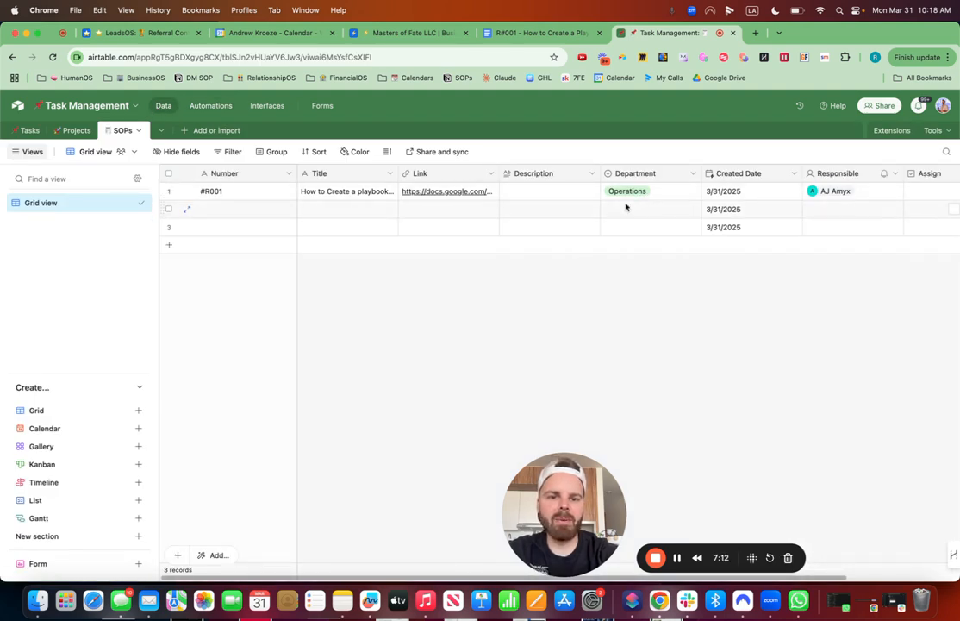
pyautogui.hscroll(3, 665, 206)
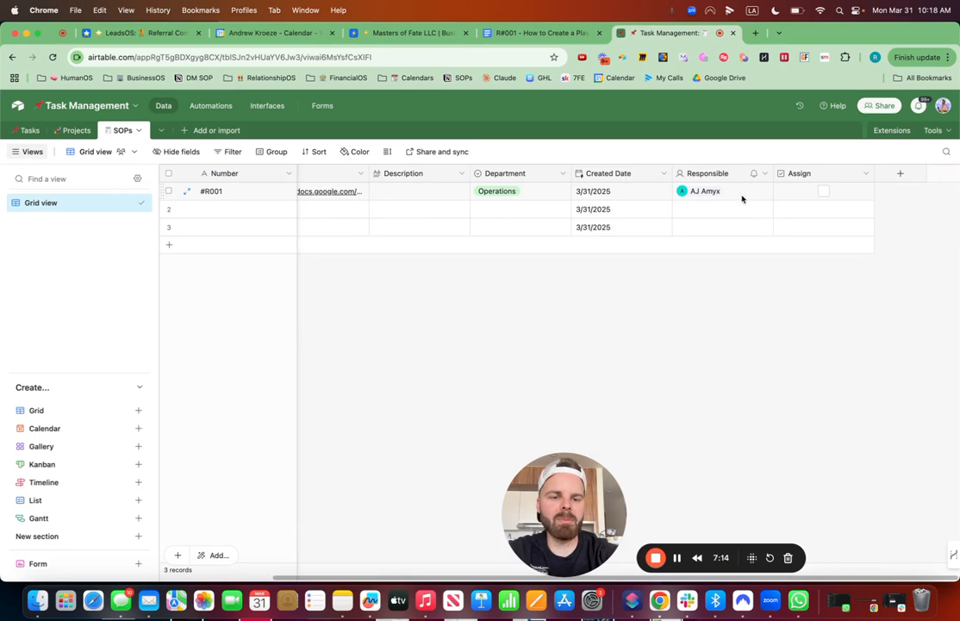
pyautogui.click(823, 193)
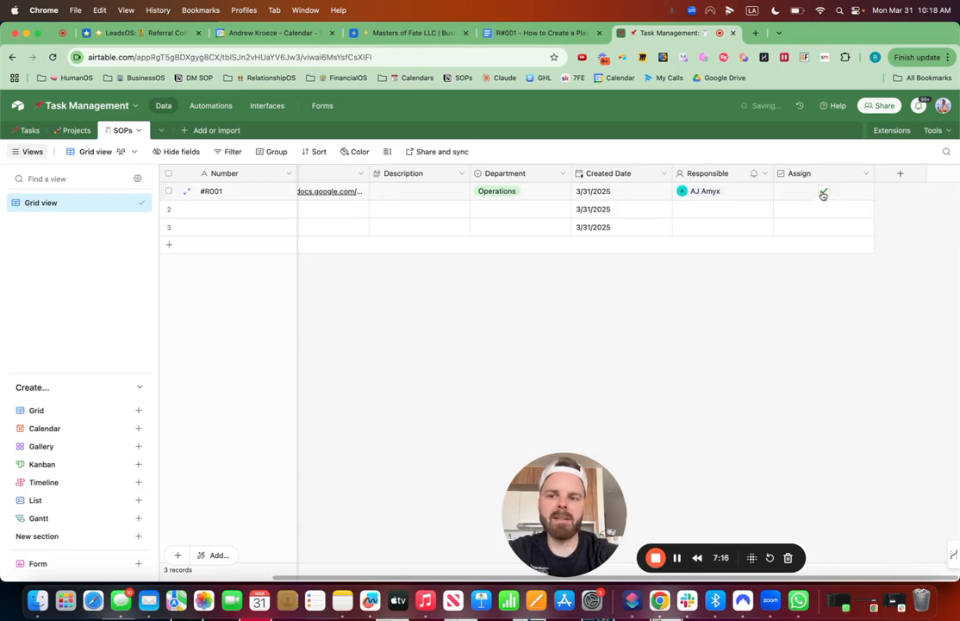
# Step: Open the new review task for #R001 in the Tasks table and follow its Airtable record link through to the SOP's Google Doc
pyautogui.click(30, 138)
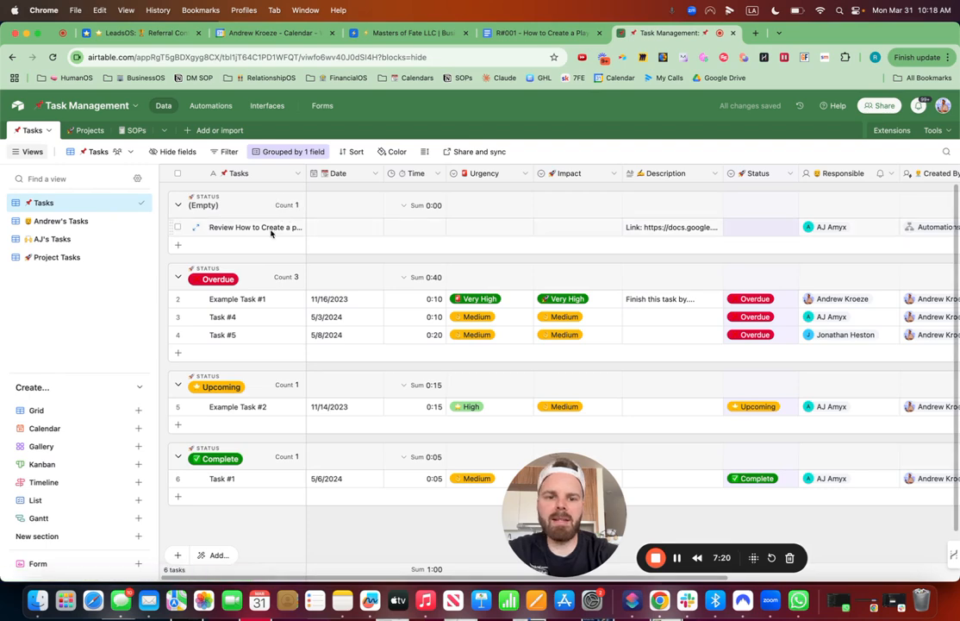
pyautogui.click(196, 227)
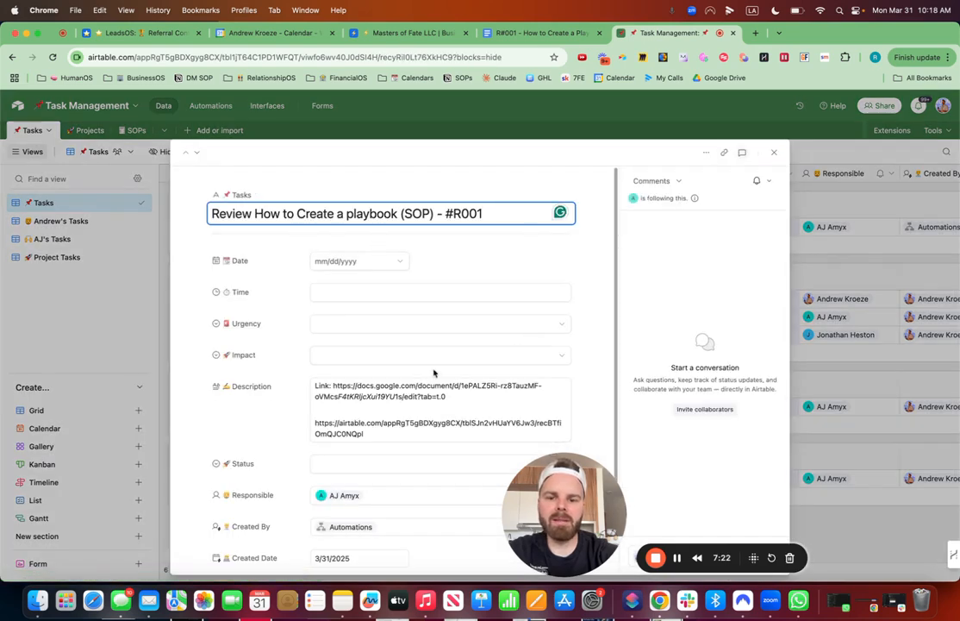
pyautogui.click(374, 437)
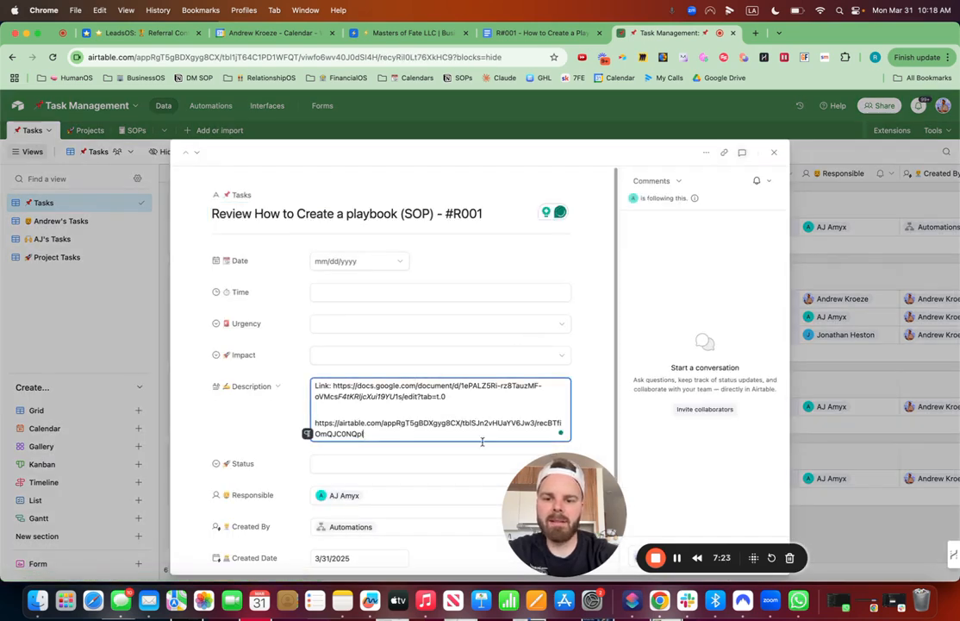
pyautogui.click(373, 428)
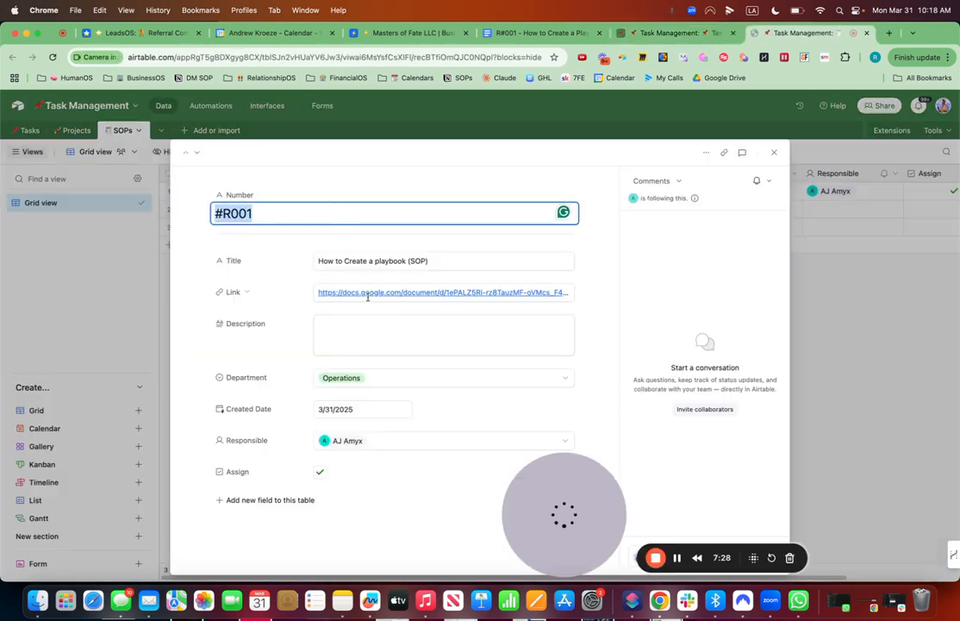
pyautogui.click(369, 296)
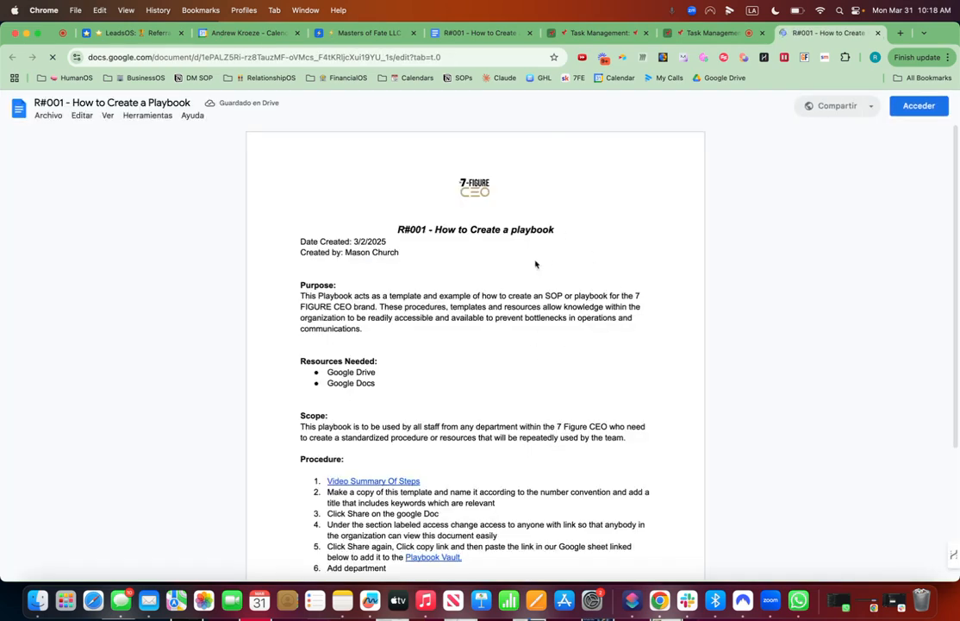
# Step: Switch to Slack, test the Airtable record link in the new ops-sops notification, and close the opened #R001 record
pyautogui.click(686, 601)
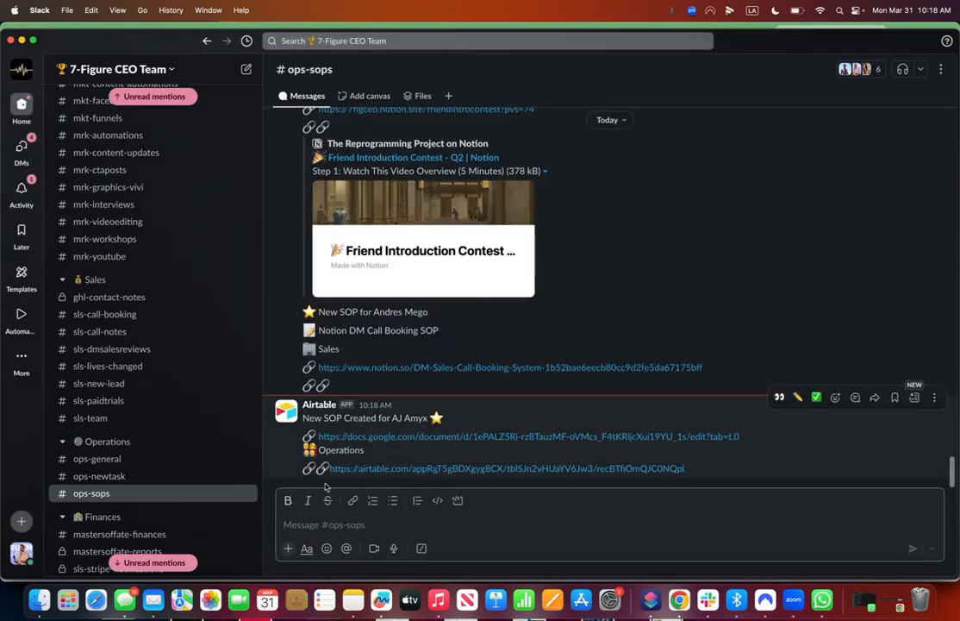
pyautogui.click(400, 468)
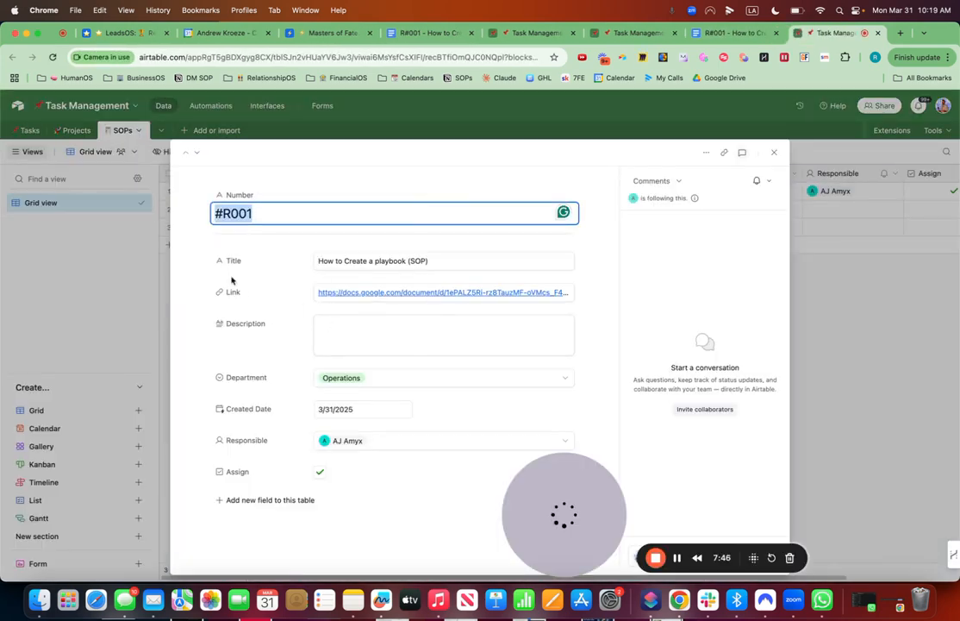
pyautogui.click(774, 153)
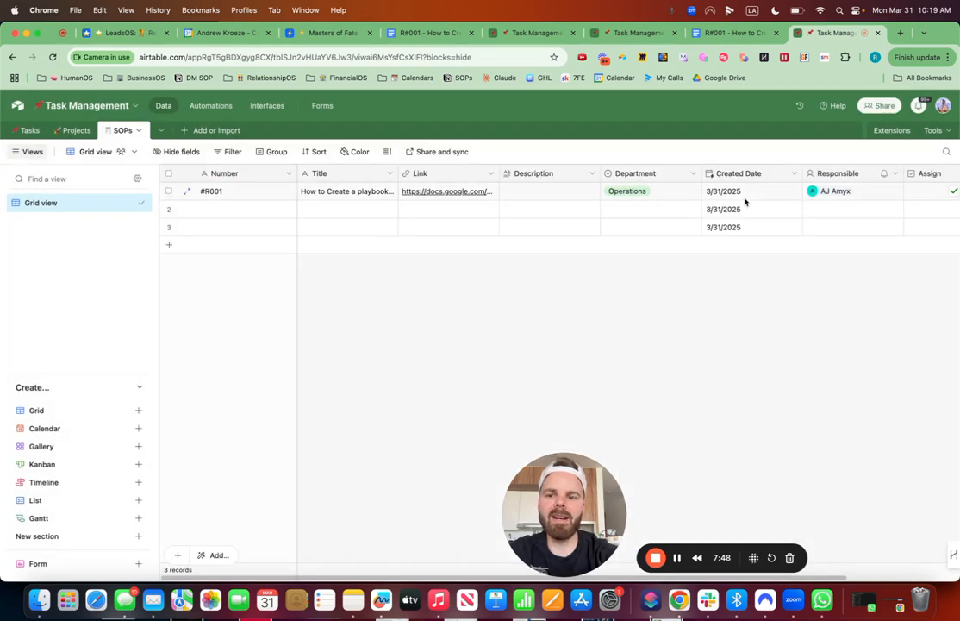
# Step: Delete the two empty records below #R001 in the SOPs table
pyautogui.click(169, 209)
pyautogui.click(169, 227)
pyautogui.rightClick(169, 228)
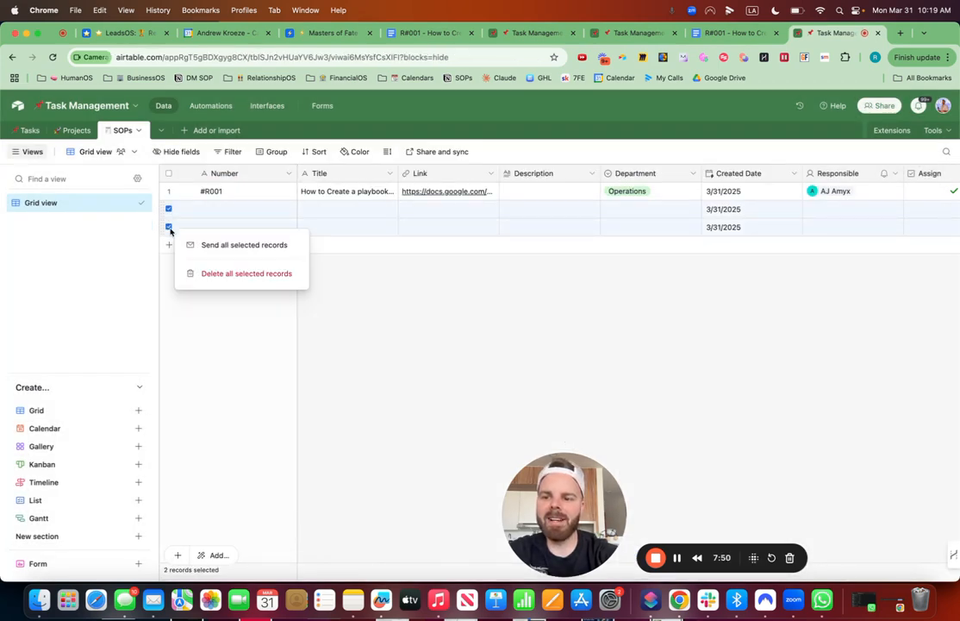
pyautogui.click(216, 273)
# Step: Group the SOPs grid view by Department
pyautogui.click(281, 152)
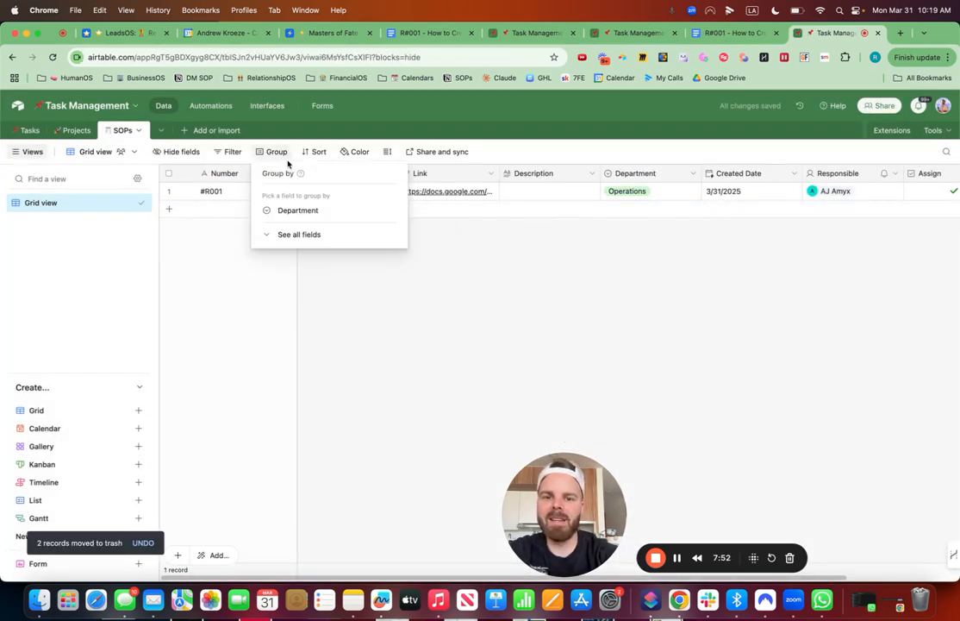
pyautogui.click(296, 212)
pyautogui.click(690, 317)
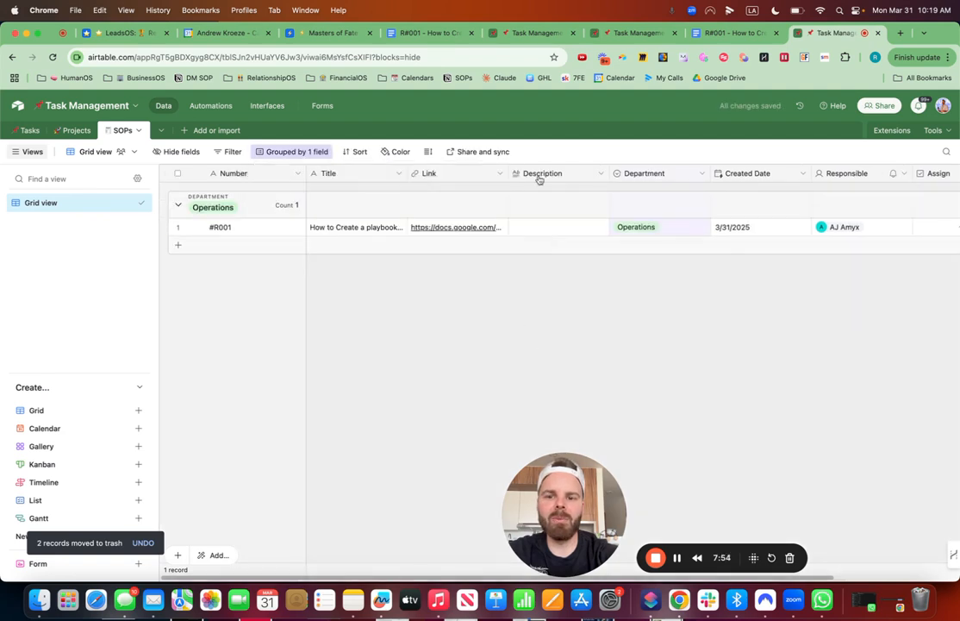